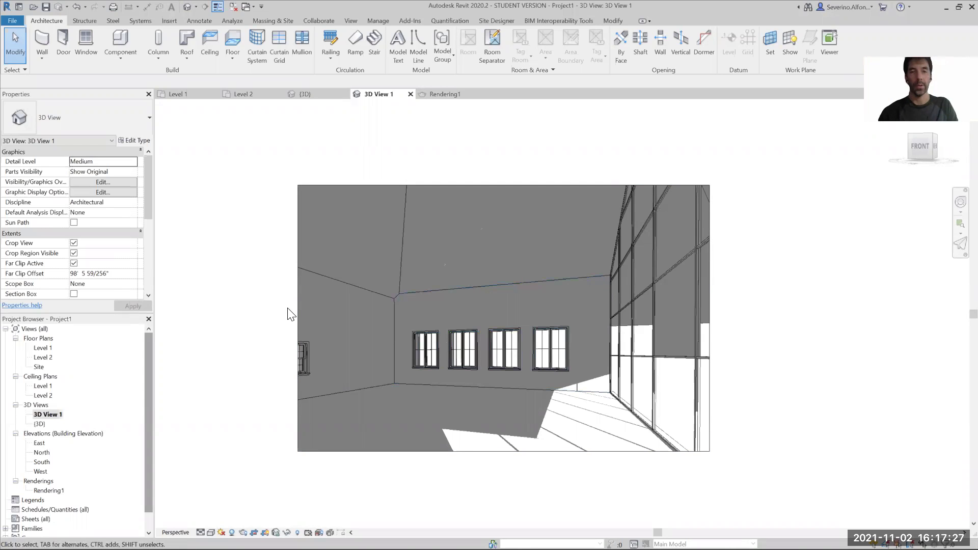
Leave Revit's 3D View 1 and bring up Photoshop's home screen of recent files
key(alt+Tab)
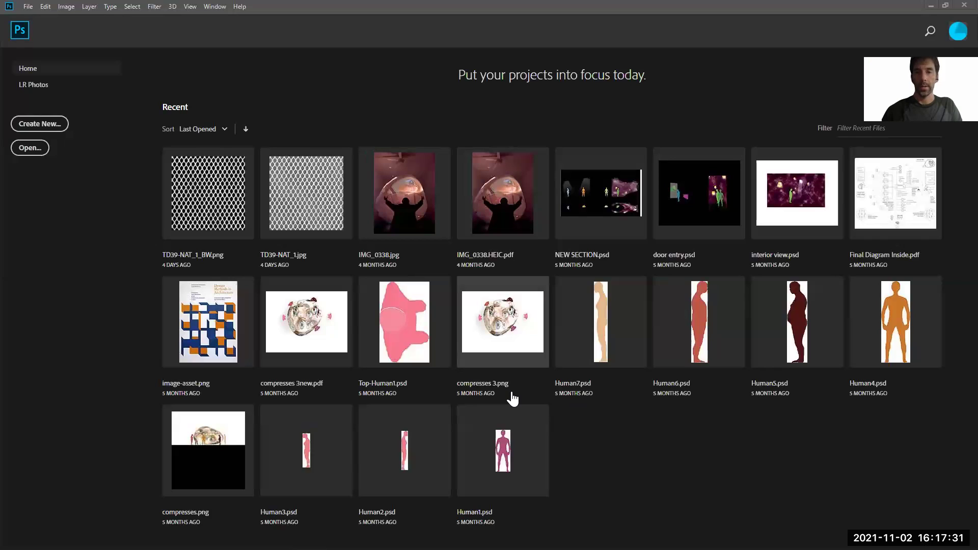
In a new Chrome tab, search Google for 'pattern color', trimming the earlier 'pattern coloring pages' query
key(alt+Tab)
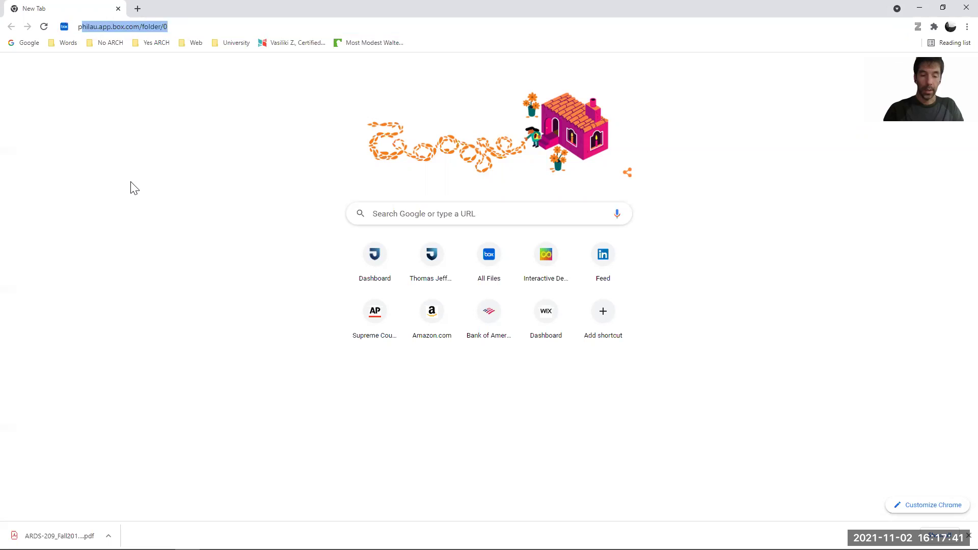
text(pattern+ color)
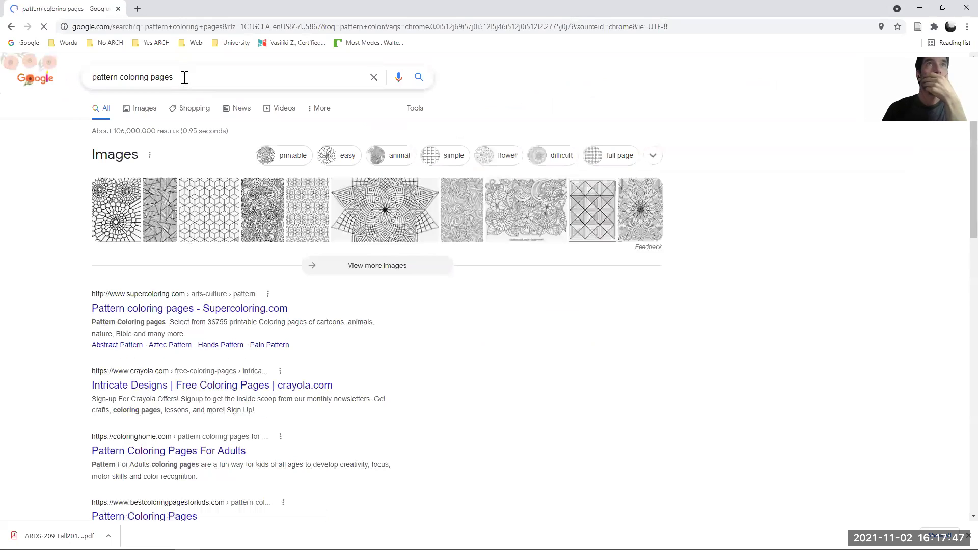
drag(184, 77, 137, 77)
key(BackSpace)
text(r)
key(Return)
Filter the pattern color image results to Large size and preview the Fresh spring colors pattern
click(141, 109)
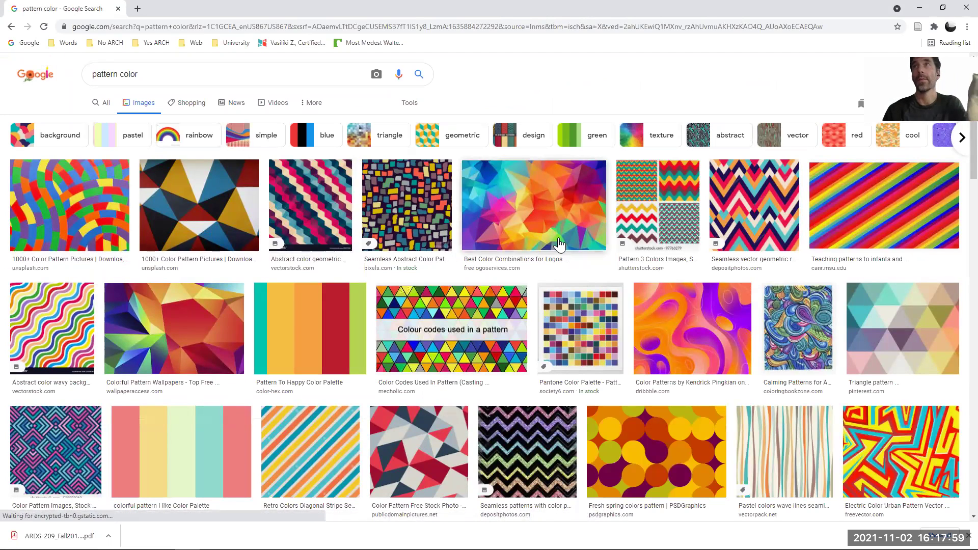
click(314, 104)
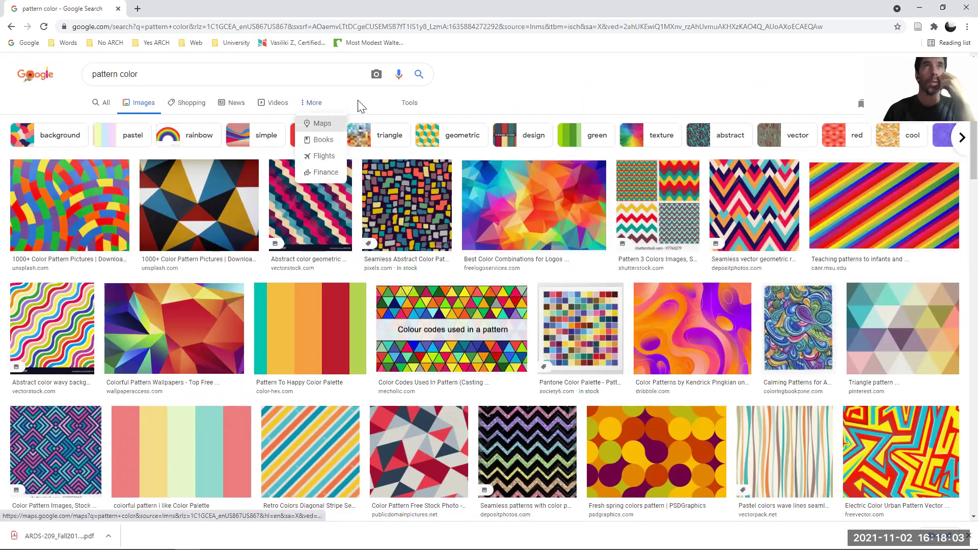
click(407, 105)
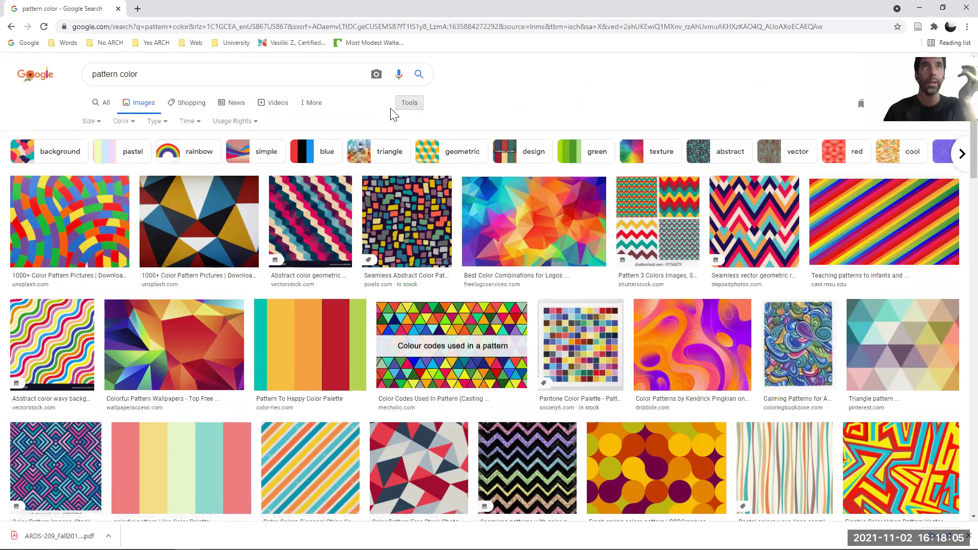
click(85, 122)
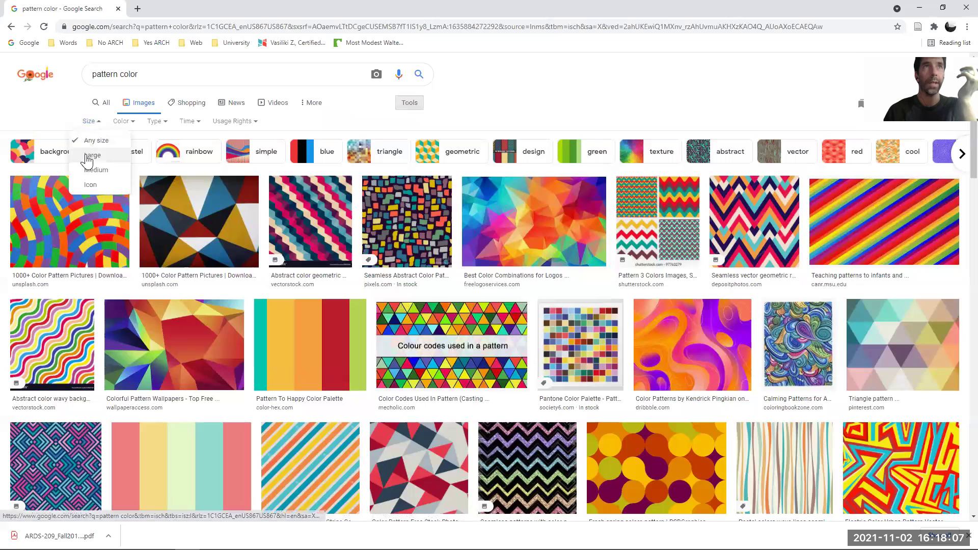
click(91, 155)
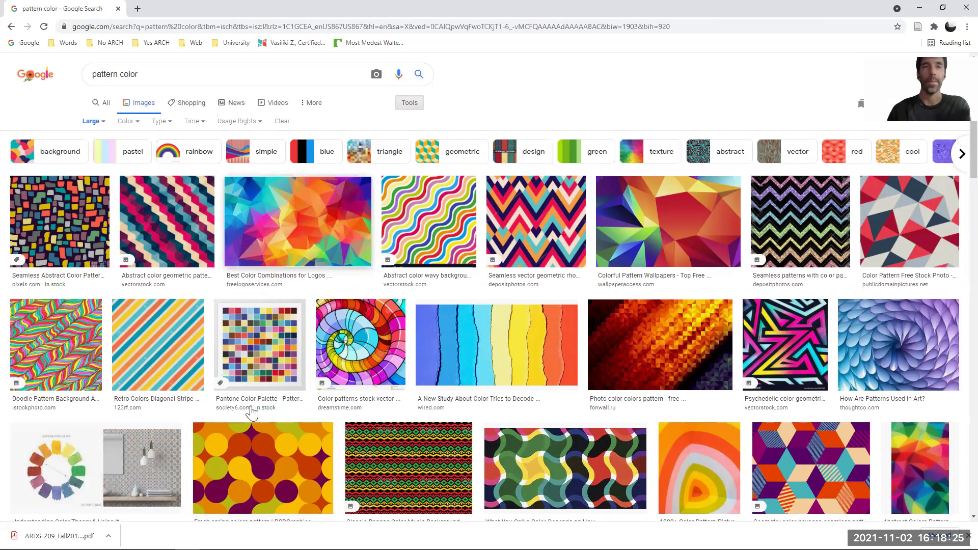
click(262, 465)
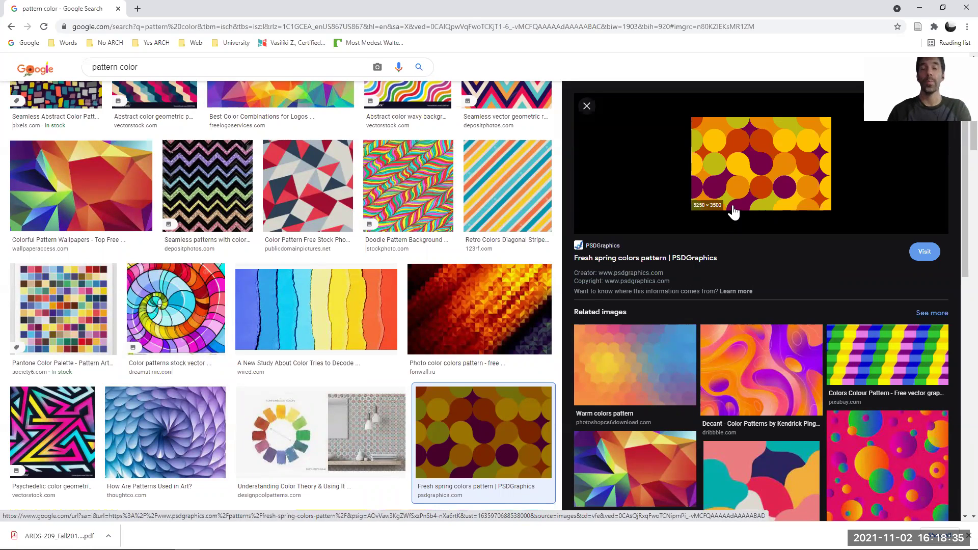
Try saving the spring pattern, then preview the Decant and Color Charge: BZ Patterns related images
right_click(755, 188)
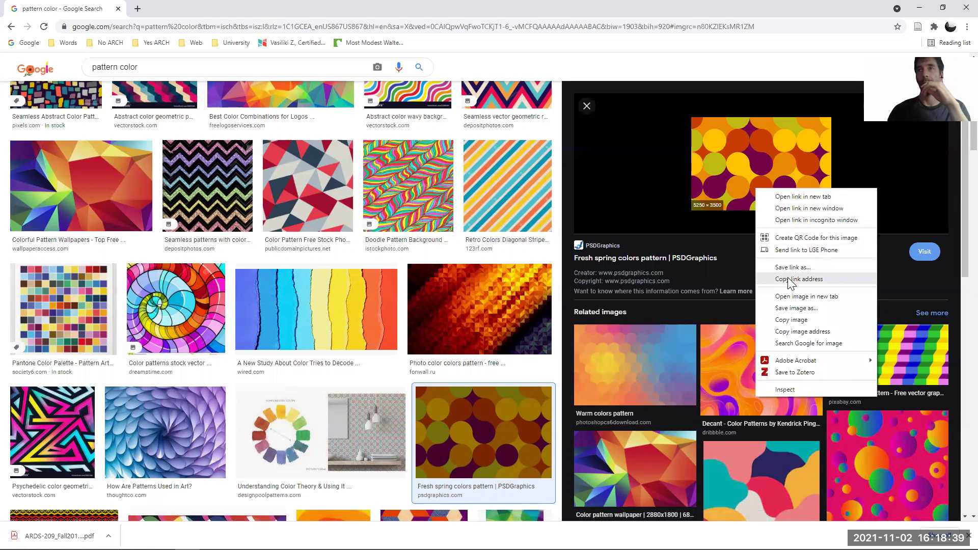
click(790, 308)
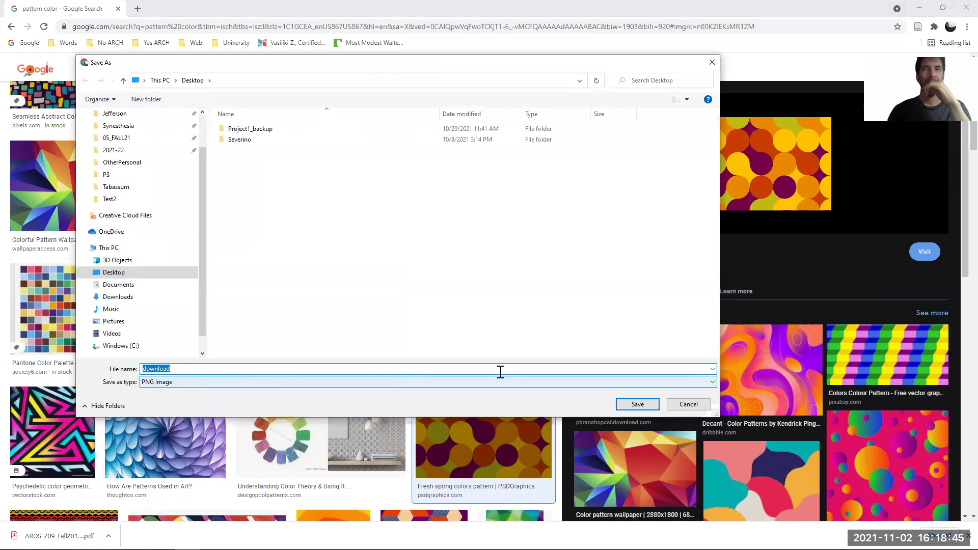
click(712, 62)
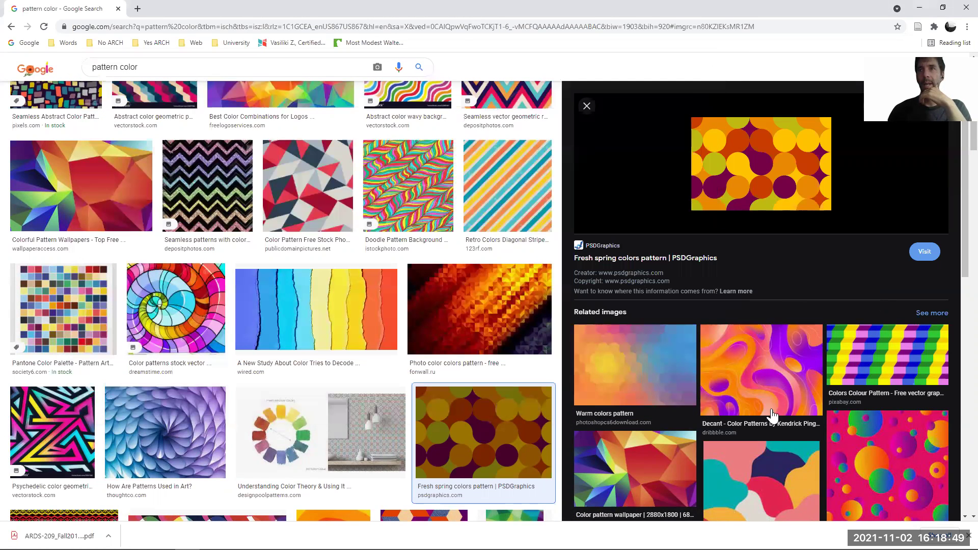
click(772, 377)
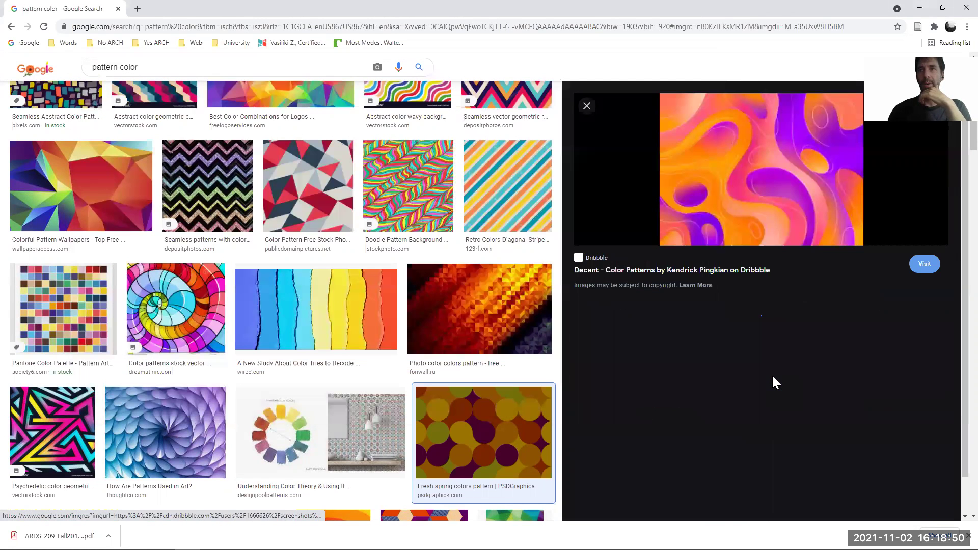
right_click(766, 181)
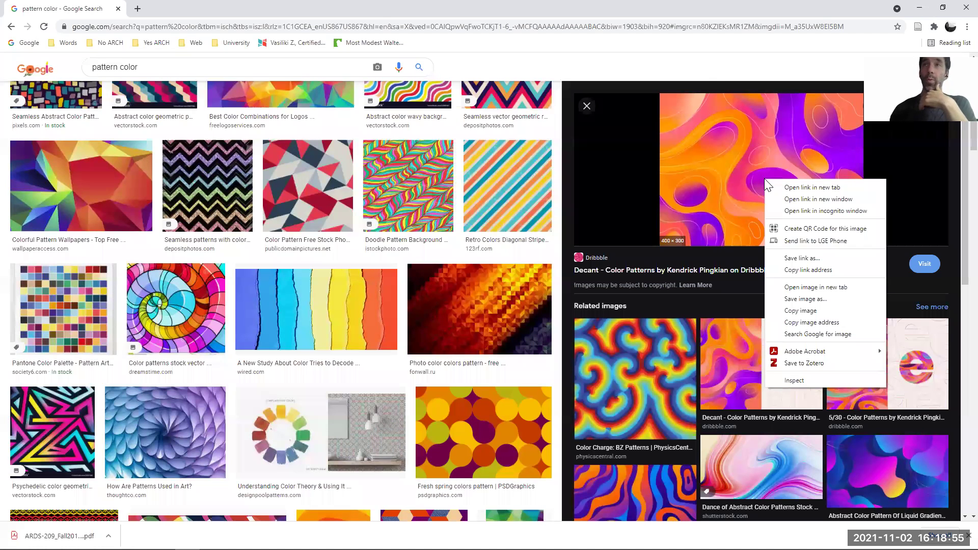
click(629, 339)
click(629, 338)
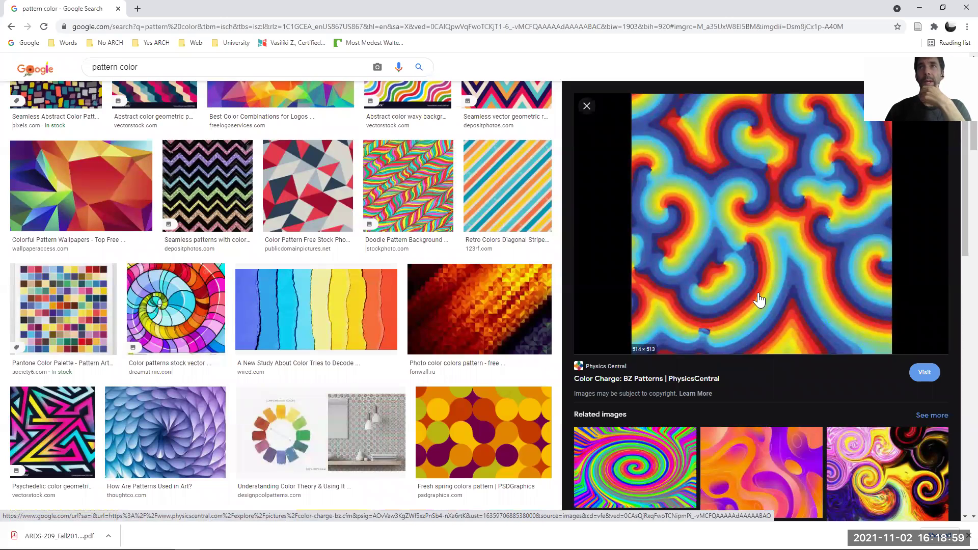
Save the BZ pattern image to the Desktop as Screen-Shot-2017-10-04-at-1.png
right_click(772, 208)
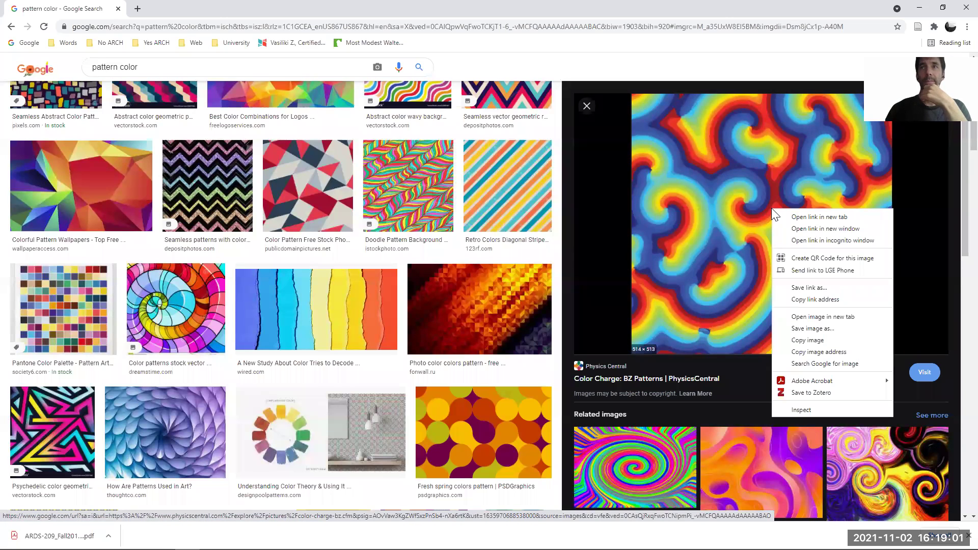
click(801, 330)
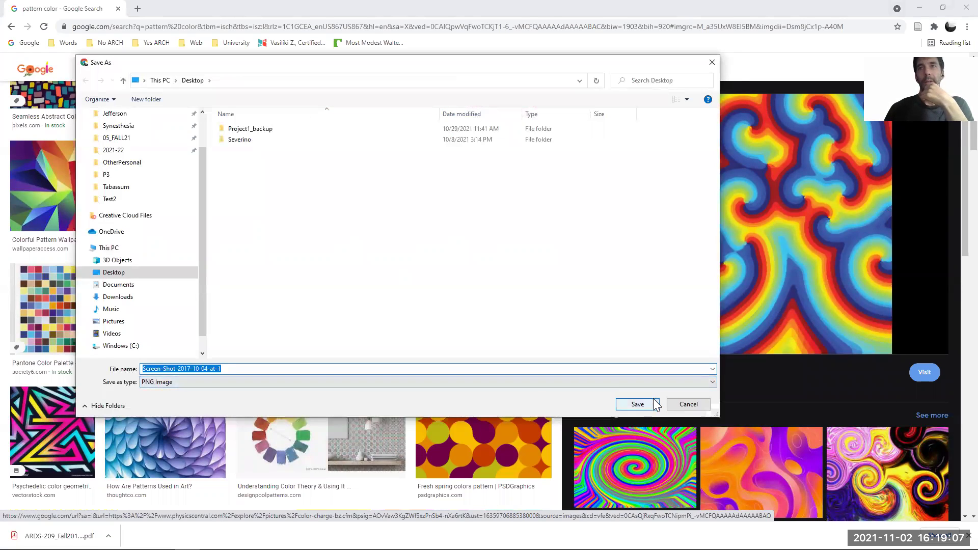
scroll(171, 148, up, 2)
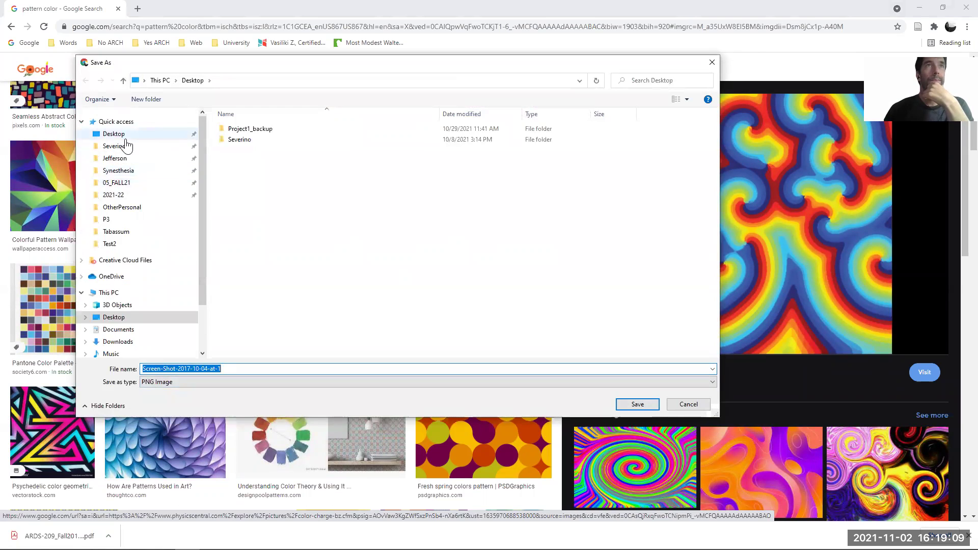
click(165, 387)
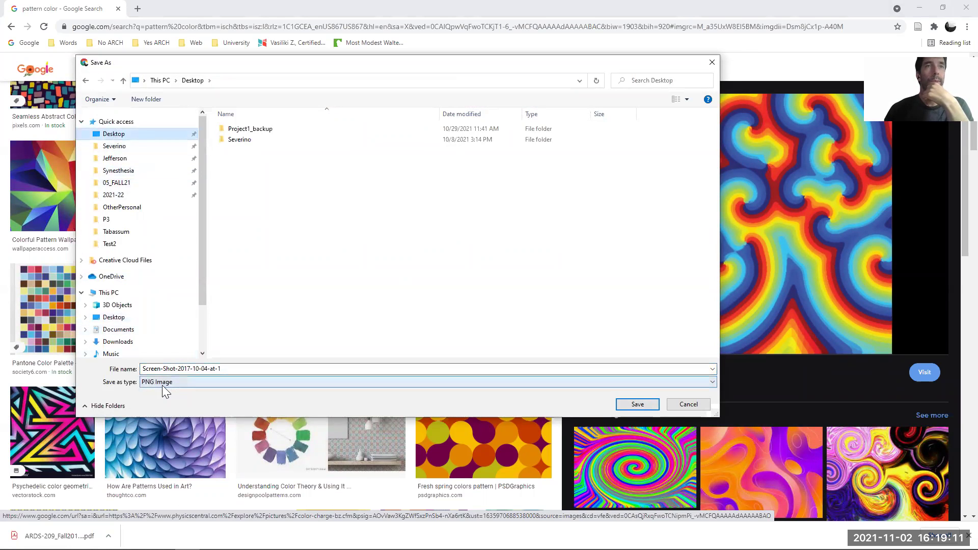
click(644, 404)
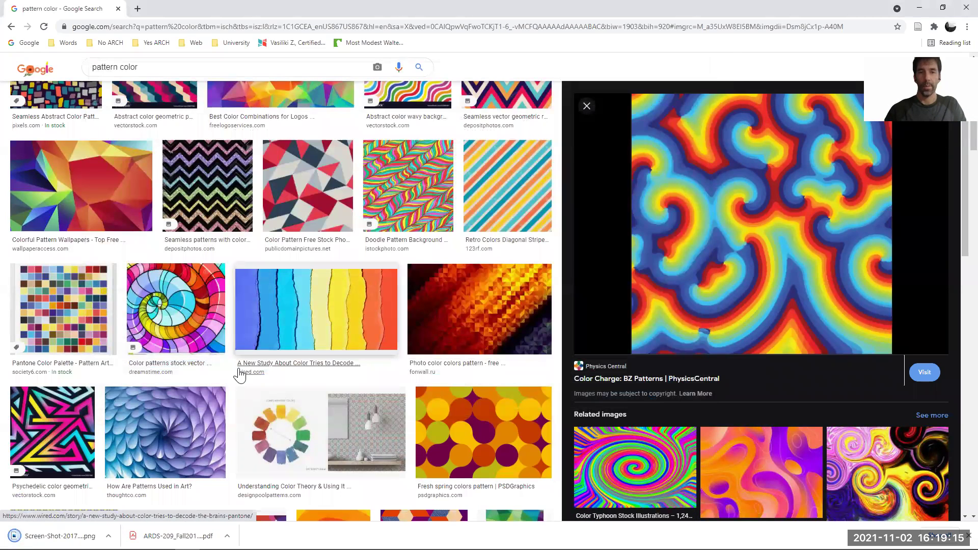
Open Screen-Shot-2017-10-04-at-1 from the Desktop in Photoshop and fit it to the window
key(alt+Tab)
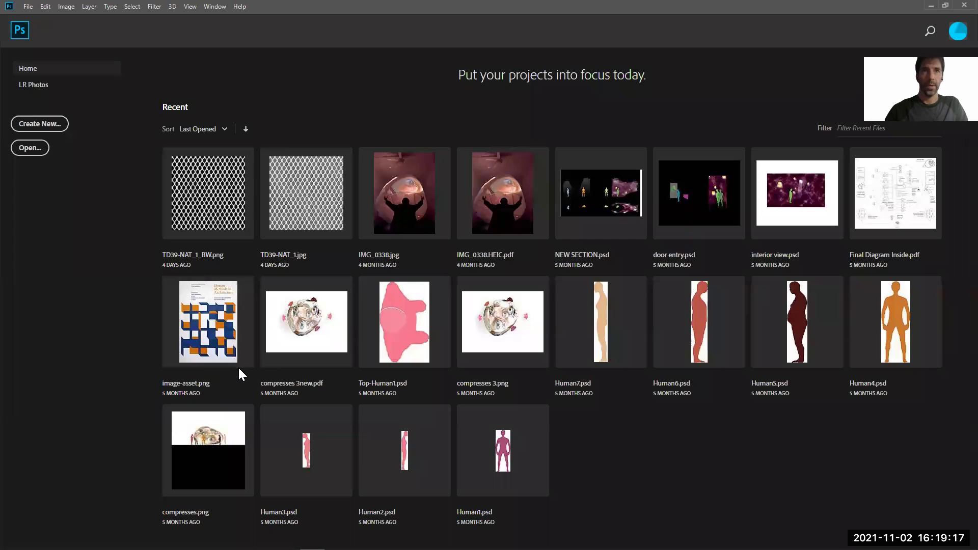
key(ctrl+o)
scroll(43, 74, up, 4)
click(43, 79)
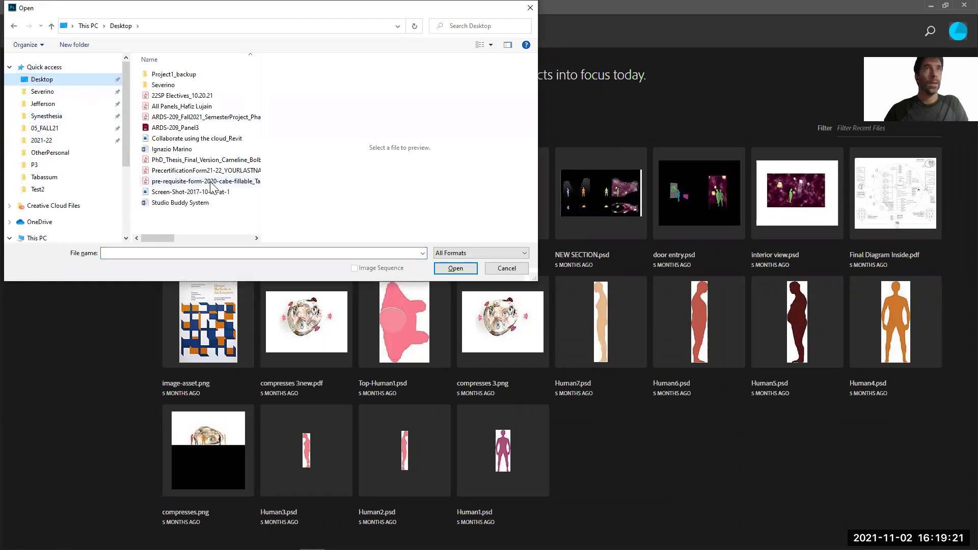
click(171, 192)
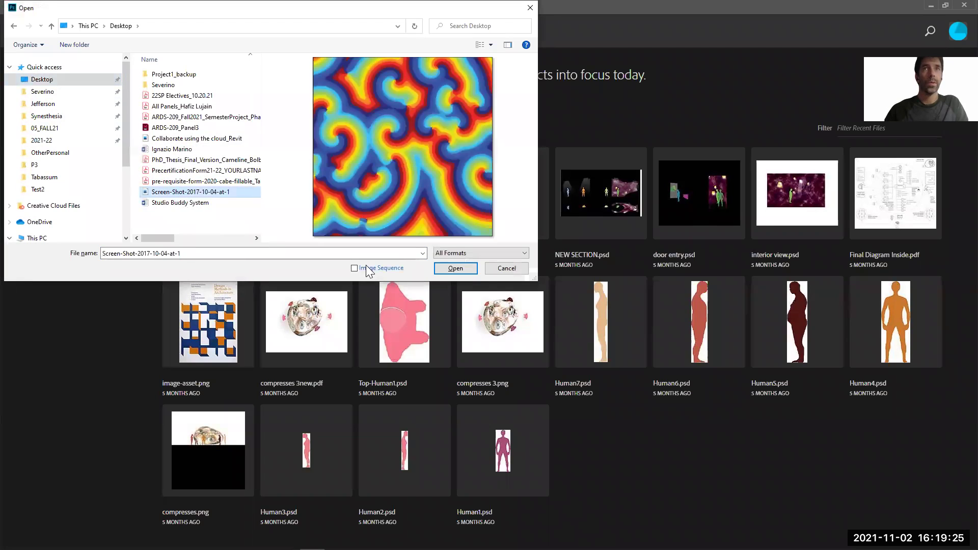
click(463, 269)
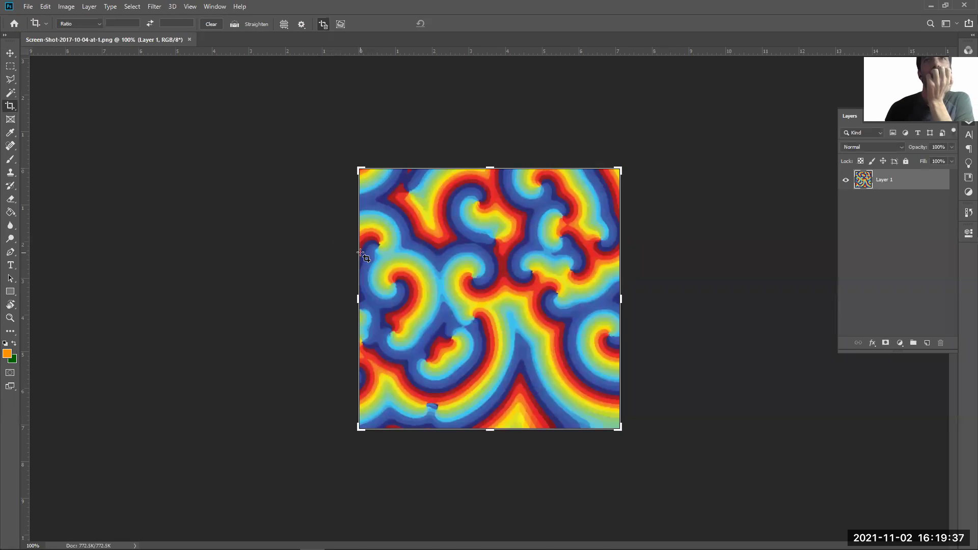
key(z)
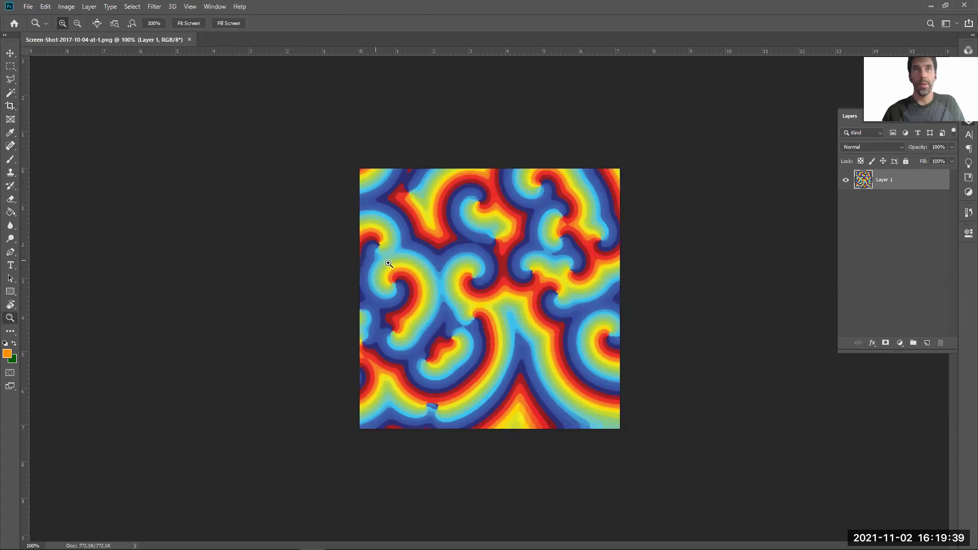
click(556, 378)
right_click(448, 214)
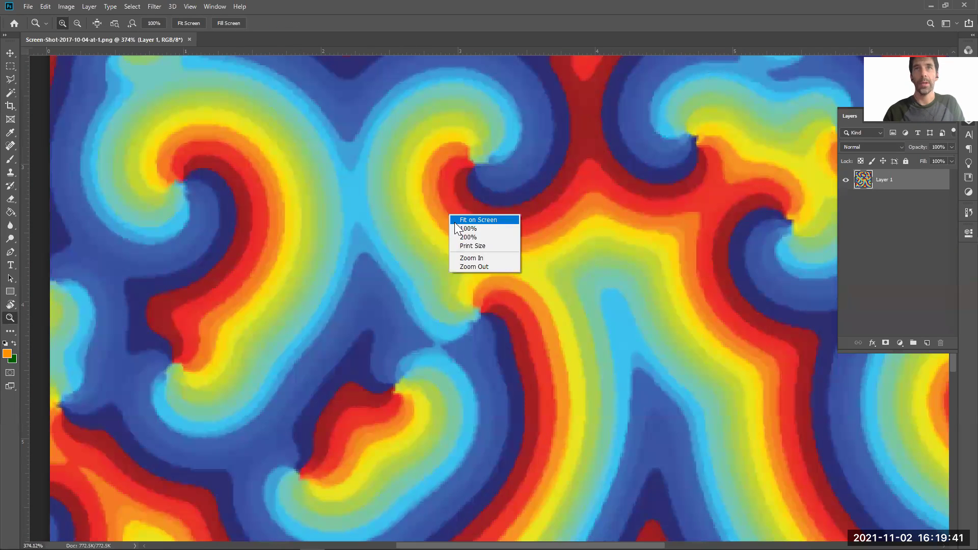
click(454, 222)
alt+click(431, 245)
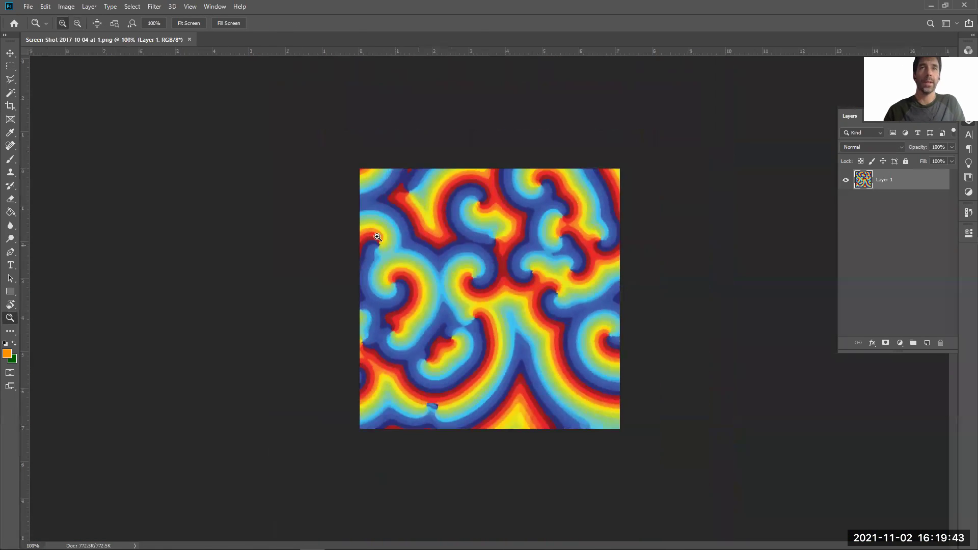
Save the pattern as a JPEG named NewMat, accepting the default JPEG quality options
click(28, 6)
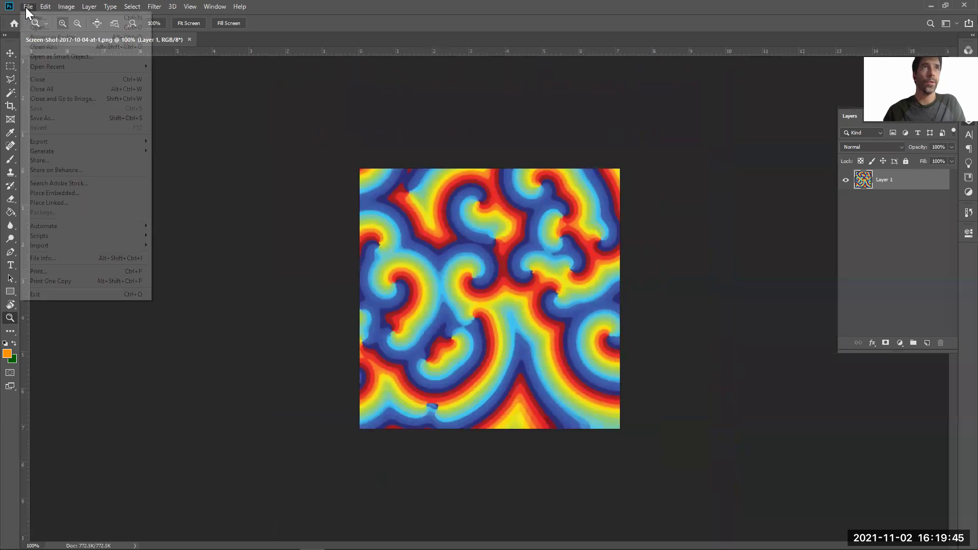
click(42, 113)
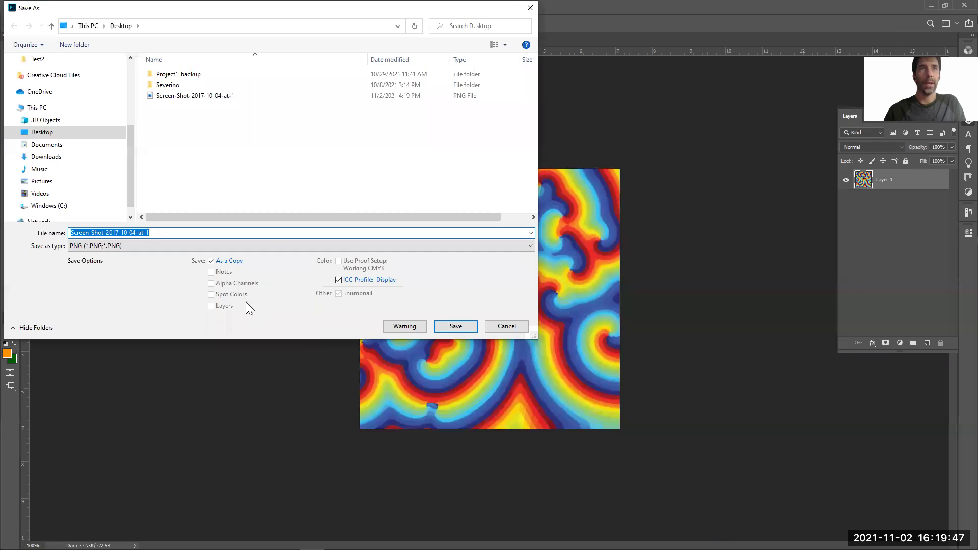
click(153, 247)
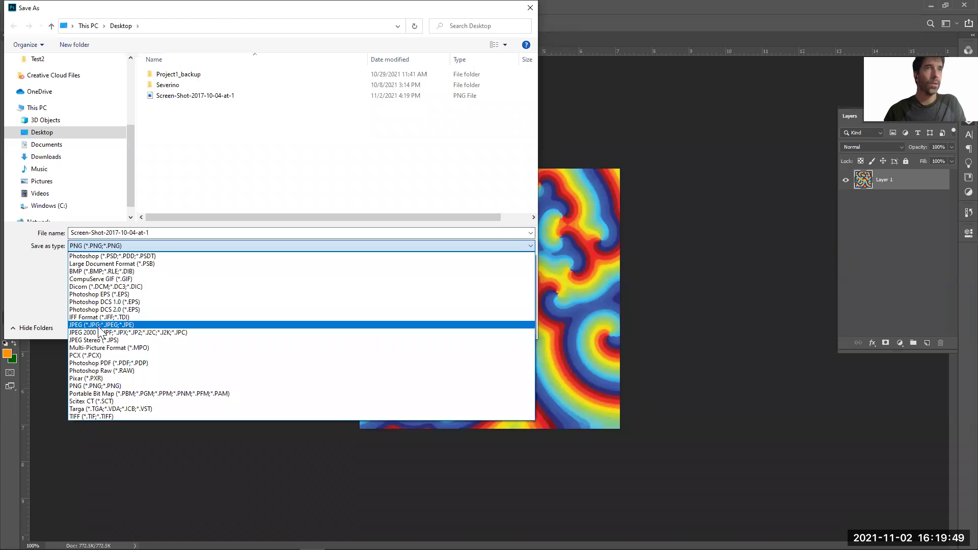
click(97, 325)
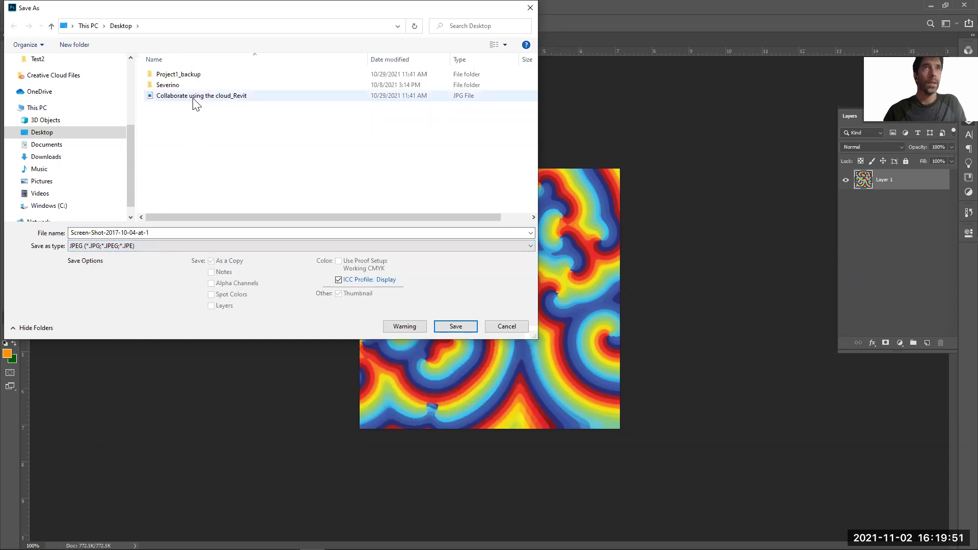
double_click(163, 233)
text(New)
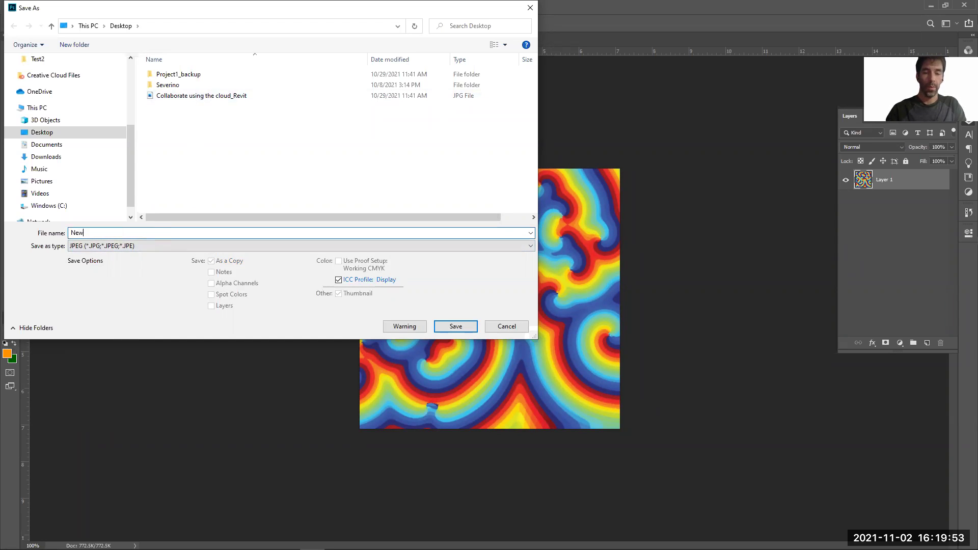
text(Mat)
key(Return)
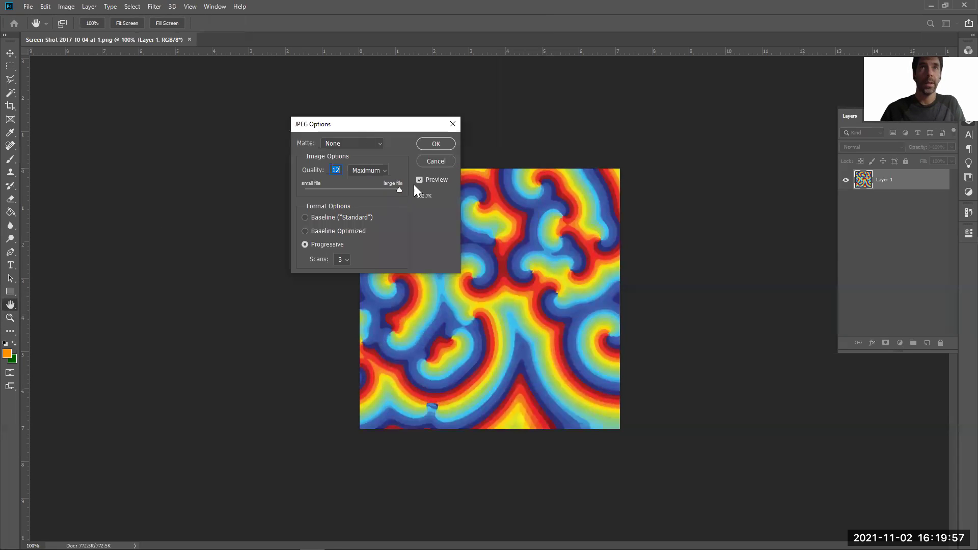
click(438, 143)
key(z)
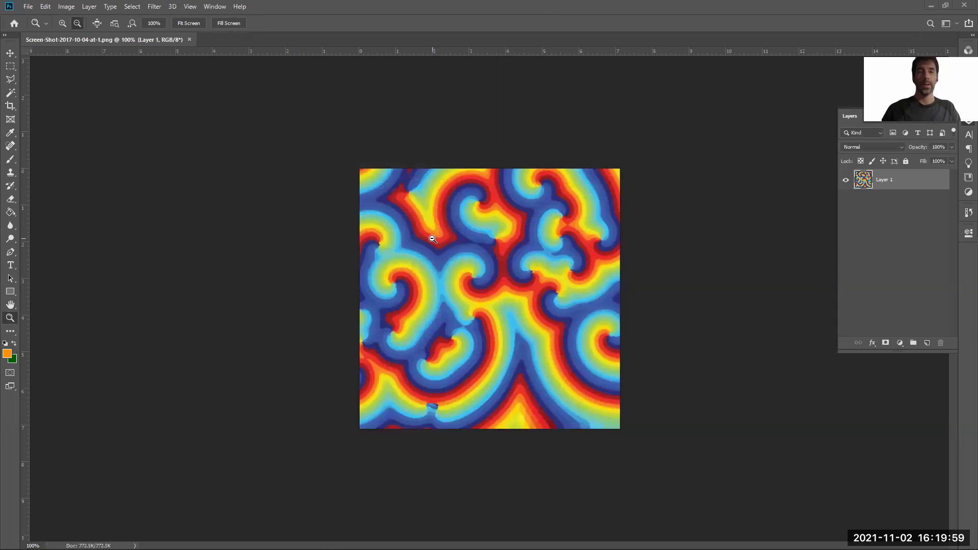
Open the material browser for the interior wall type's Finish 2 layer, currently Red Paint
key(alt+Tab)
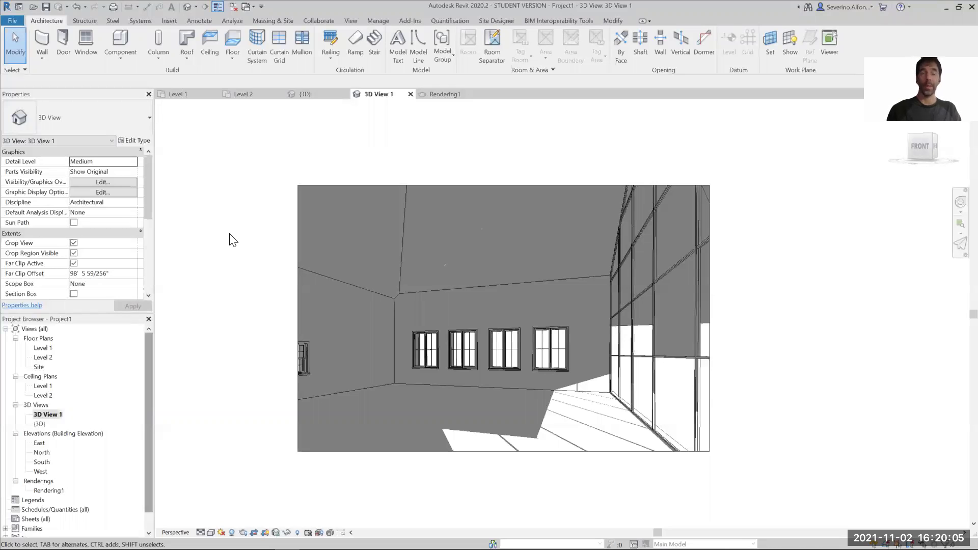
click(425, 384)
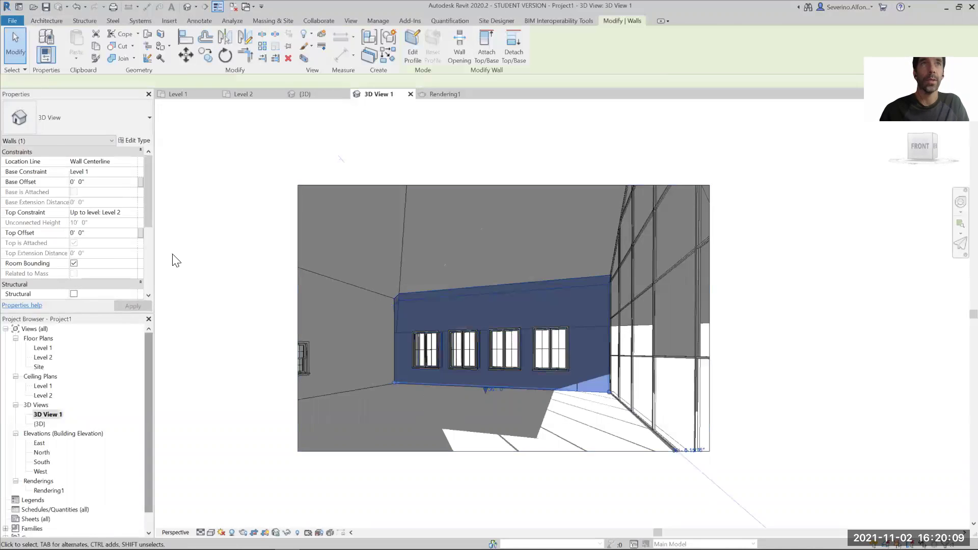
double_click(516, 289)
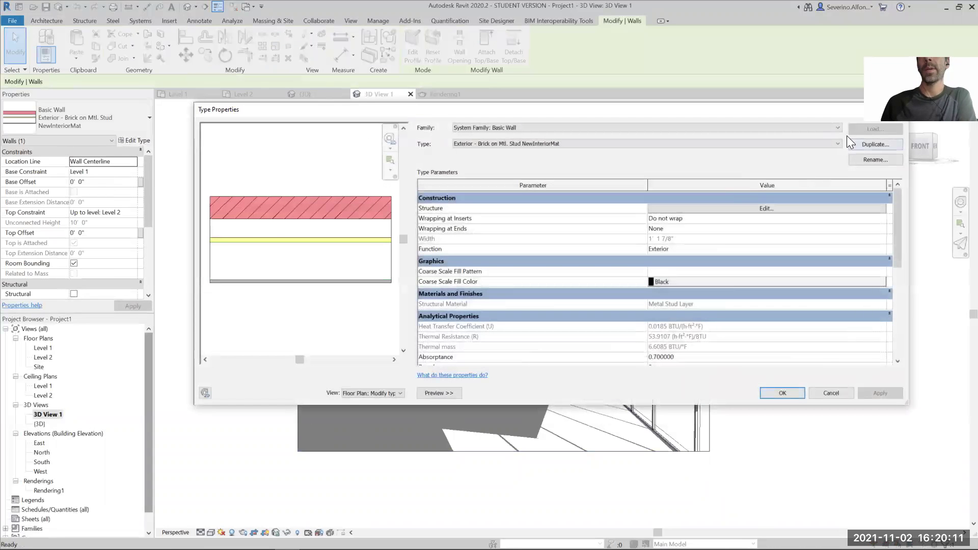
click(699, 209)
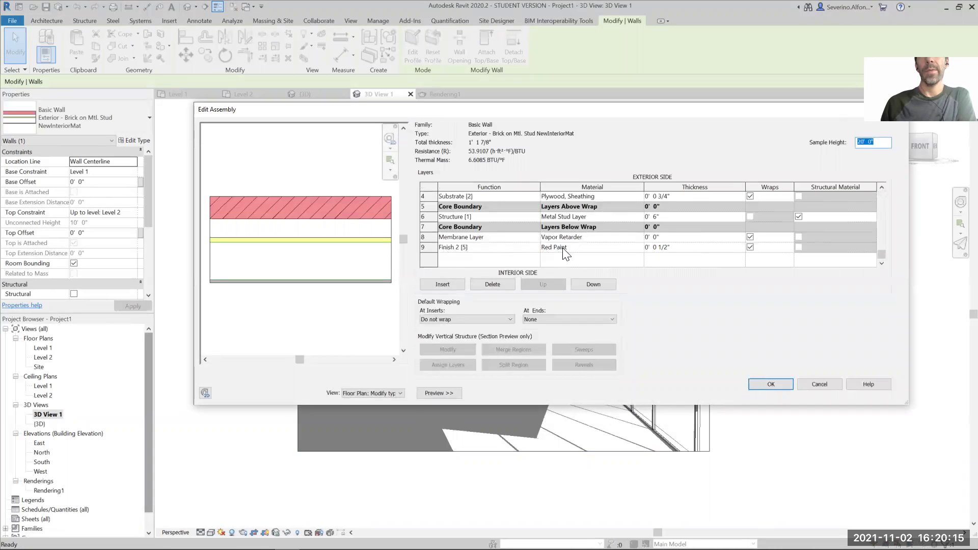
click(637, 249)
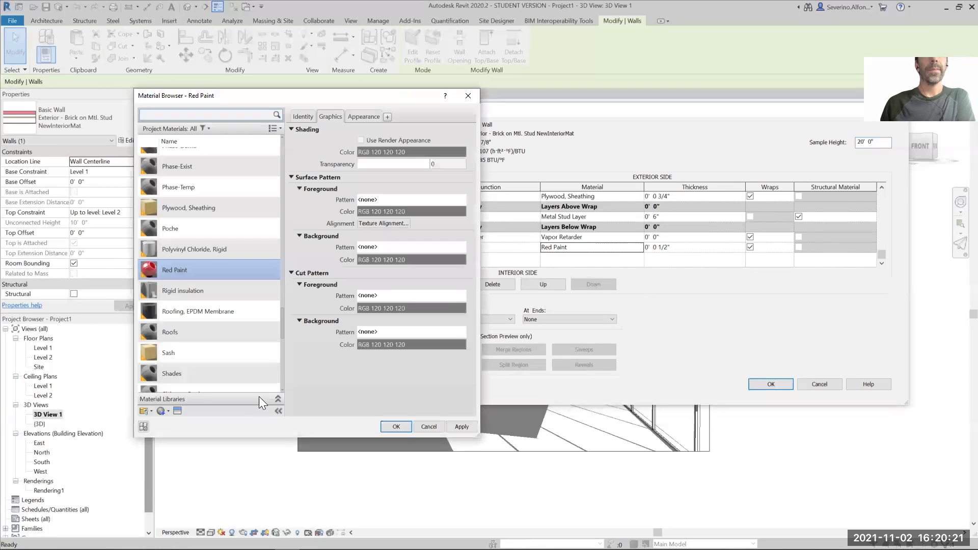
Create a new material and rename it PatternColorWallMat
click(165, 410)
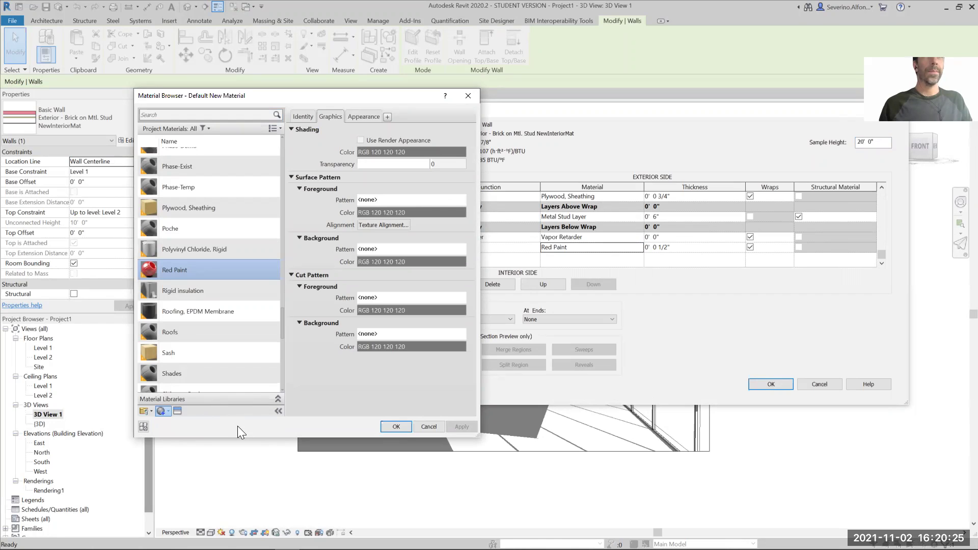
scroll(194, 270, up, 10)
click(193, 270)
right_click(194, 270)
click(217, 298)
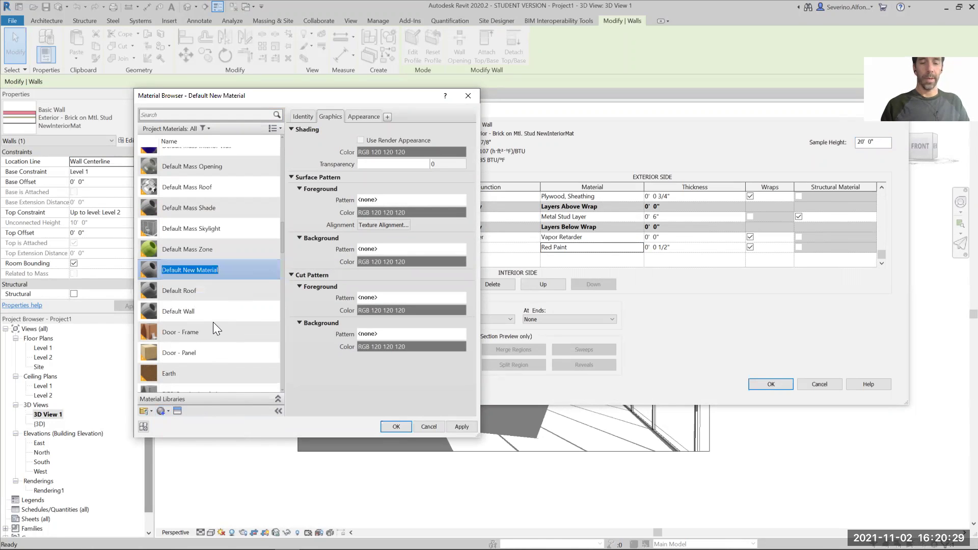
text(Pat)
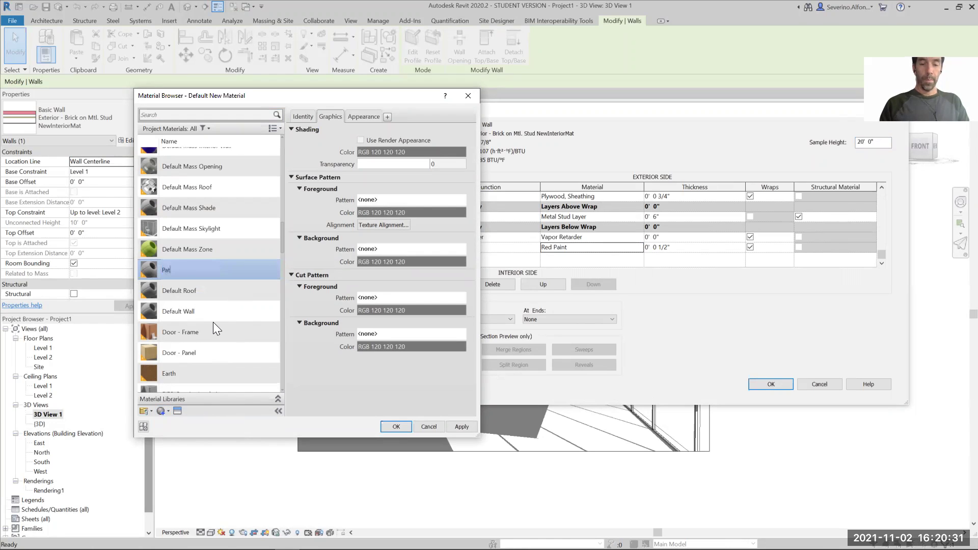
text(ternColor)
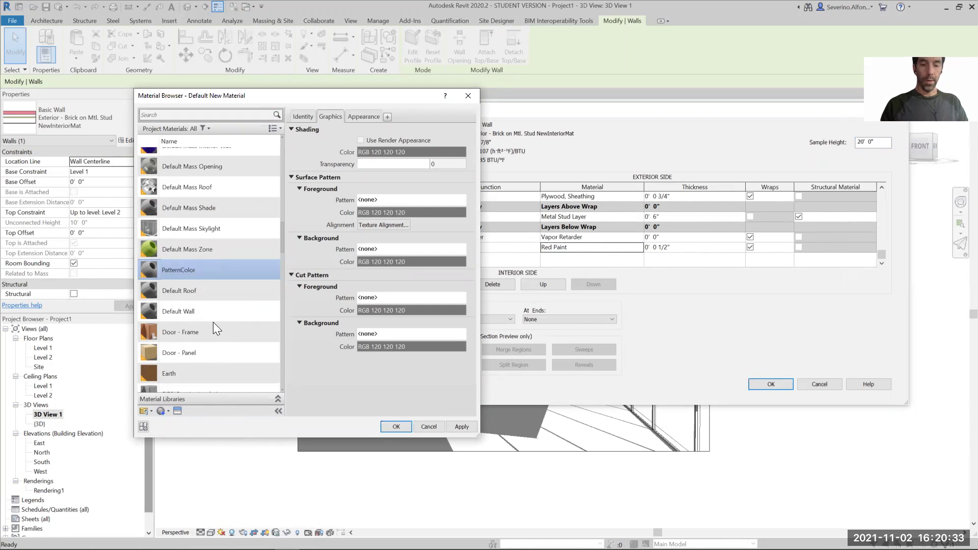
text(WallMat)
key(Return)
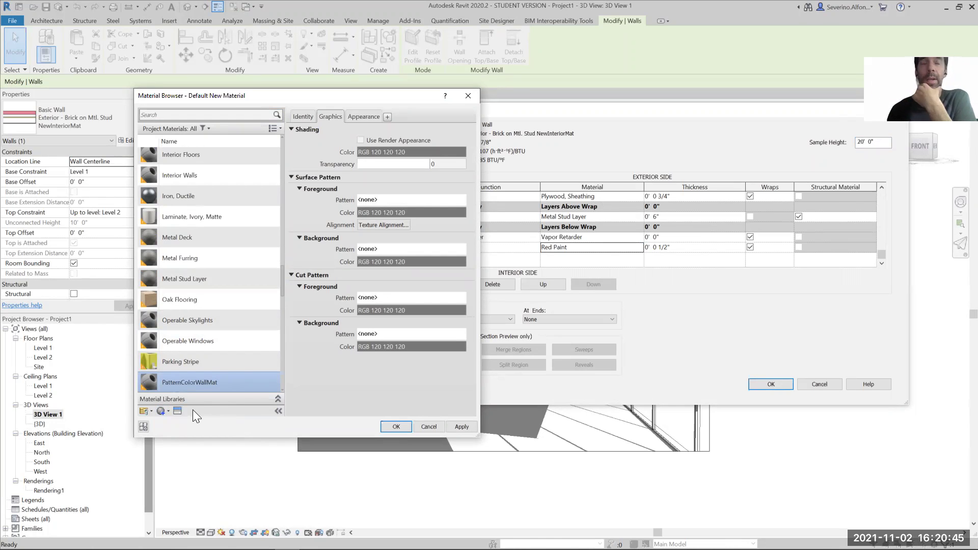
Give PatternColorWallMat the Desktop NewMat.jpg as its appearance image and apply it to Finish 2
drag(356, 91, 351, 79)
click(353, 103)
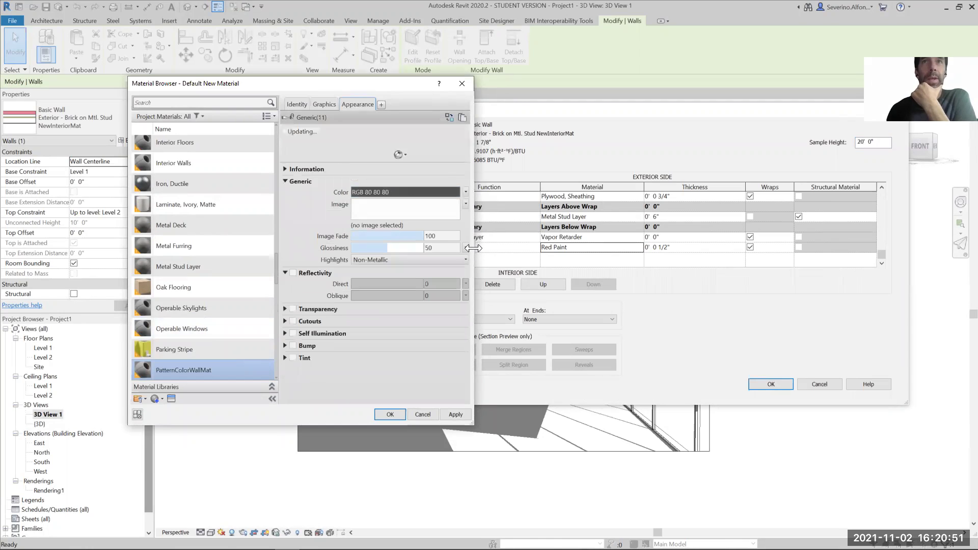
drag(472, 248, 546, 248)
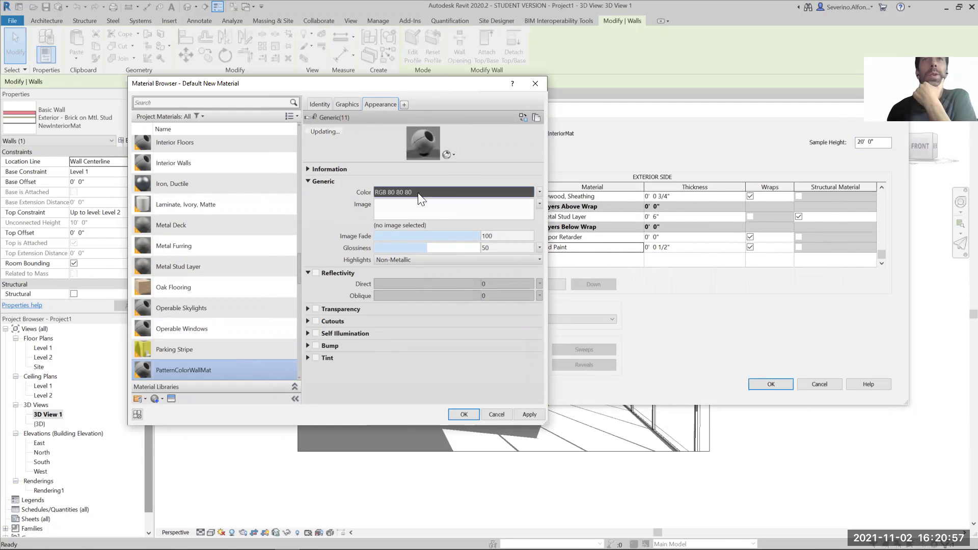
click(488, 206)
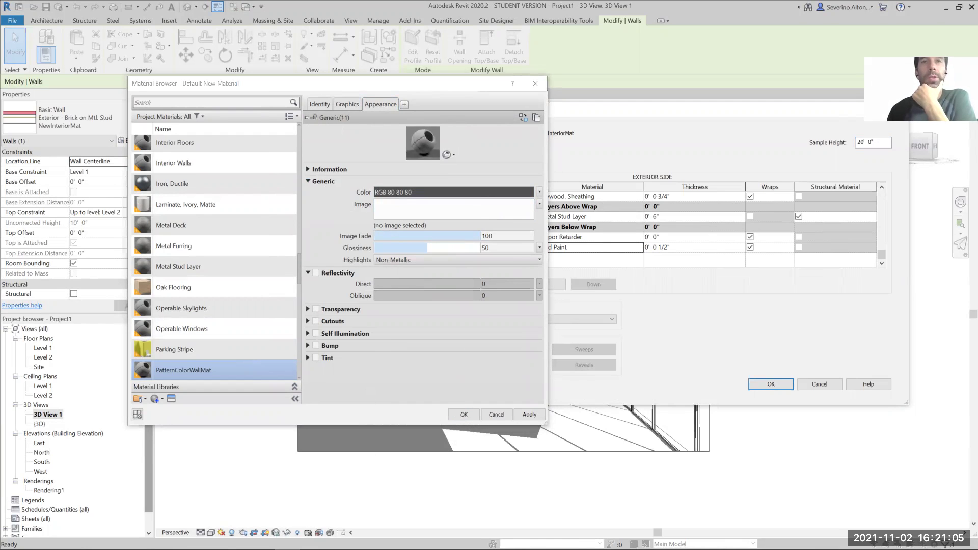
click(216, 261)
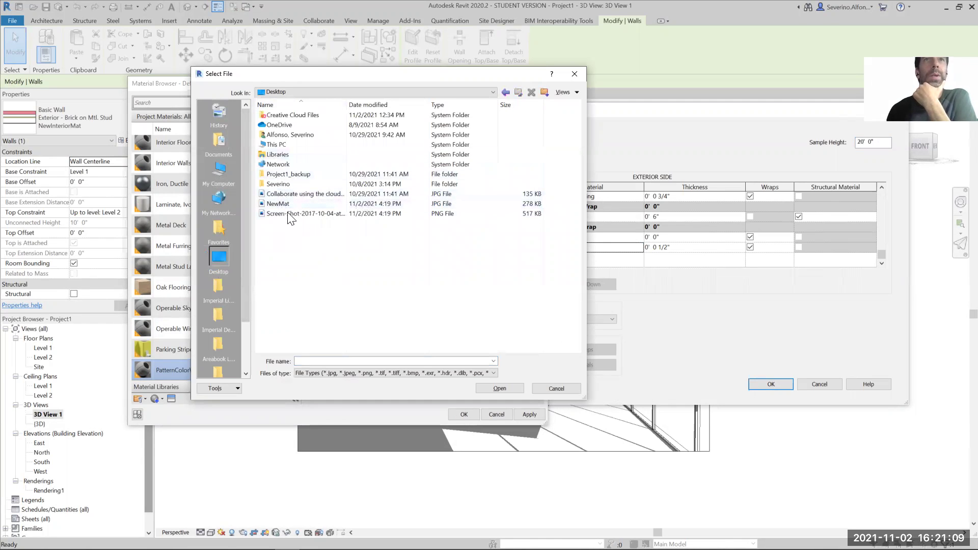
click(284, 204)
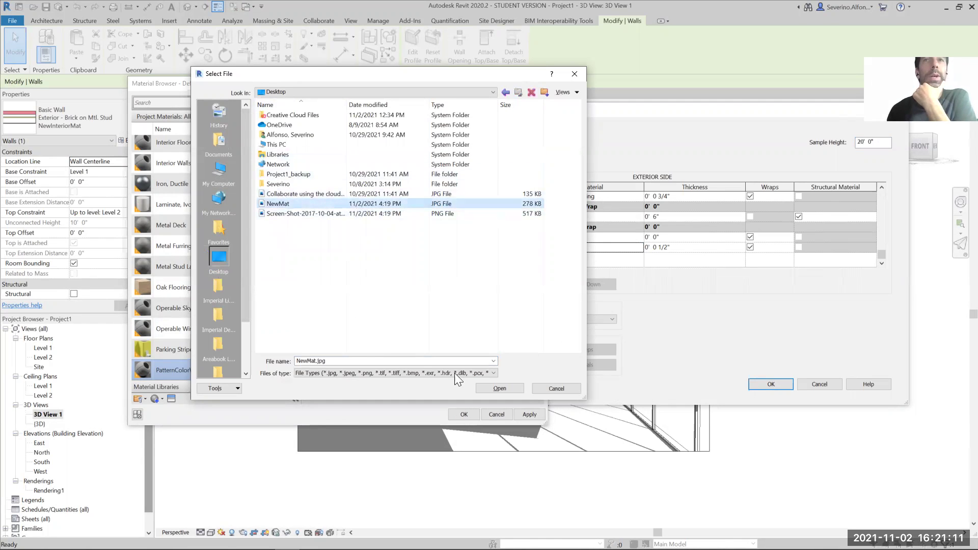
click(499, 388)
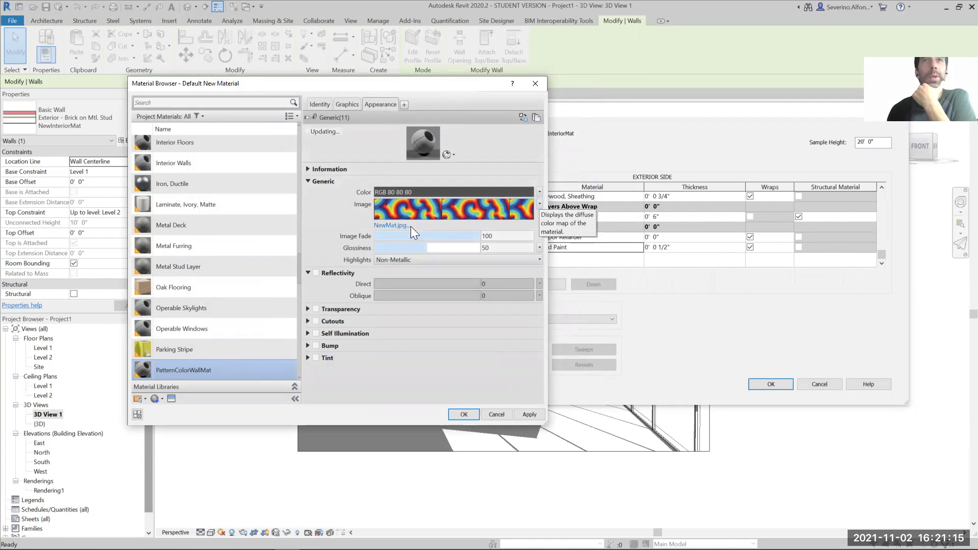
click(539, 204)
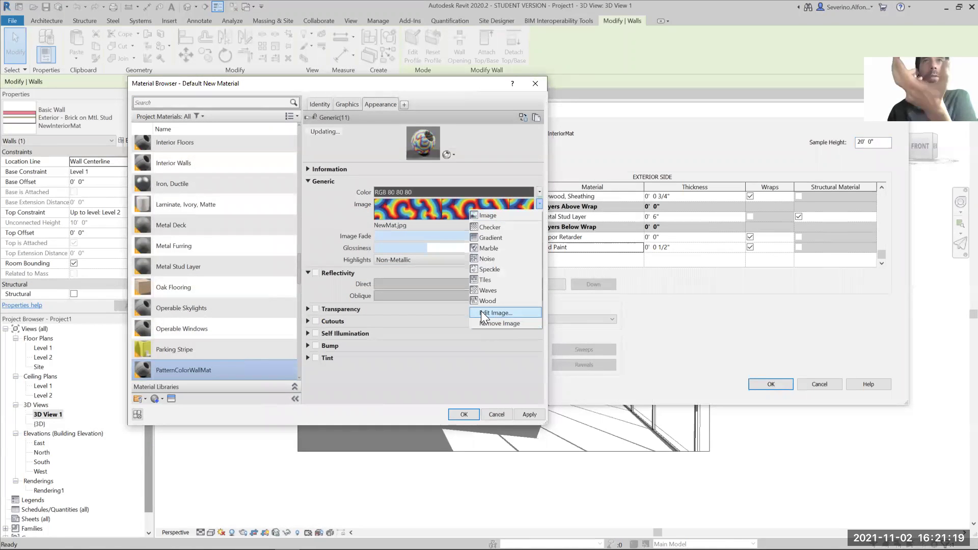
click(315, 203)
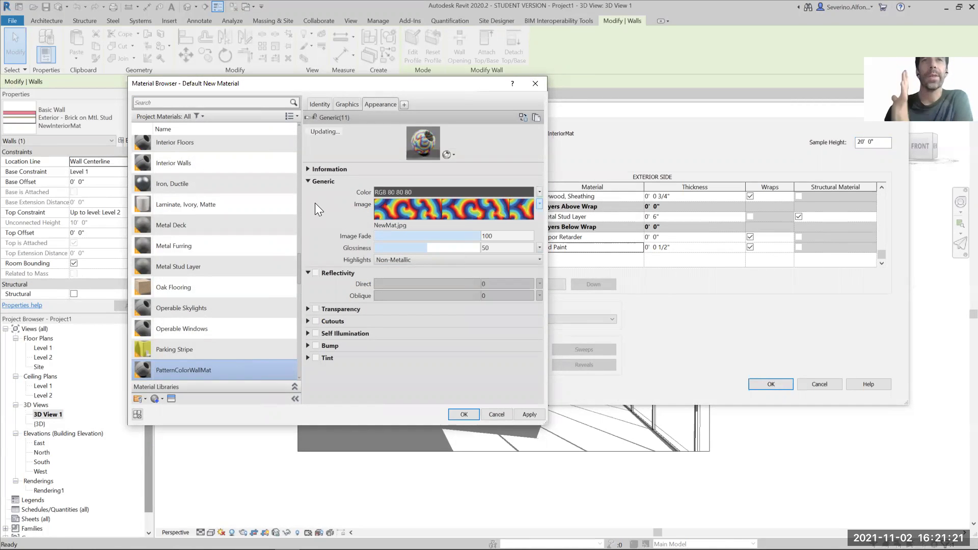
click(459, 413)
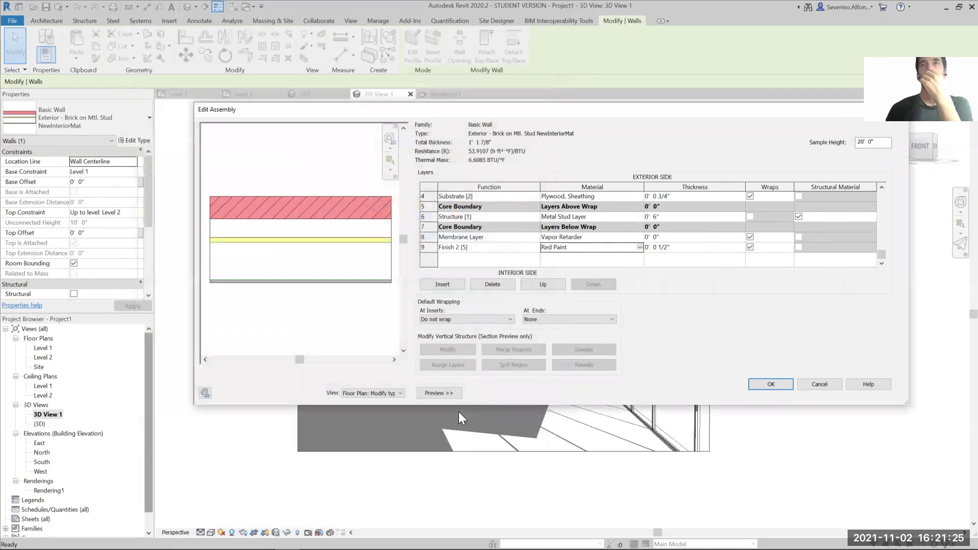
Confirm Edit Assembly and Type Properties, dismiss the save reminder, and switch the view to Realistic
click(768, 384)
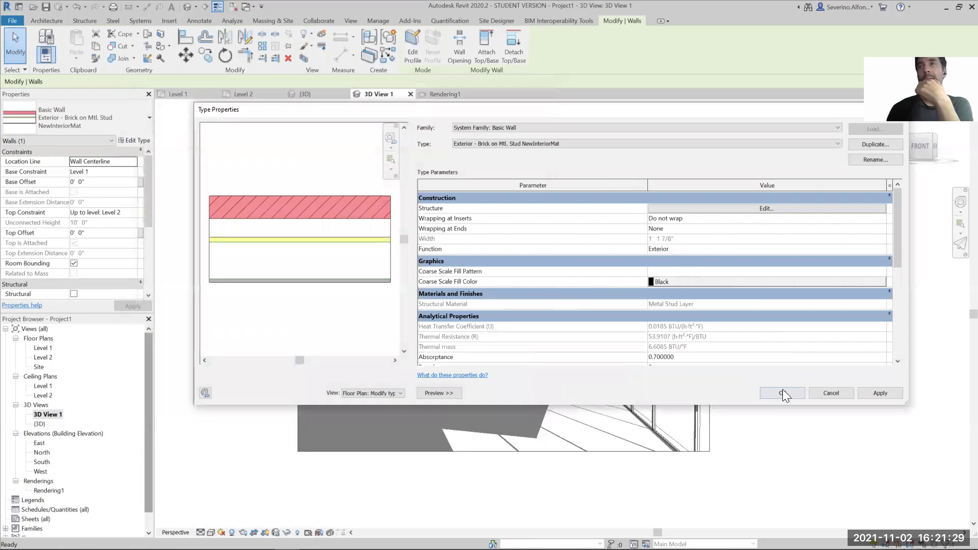
click(782, 393)
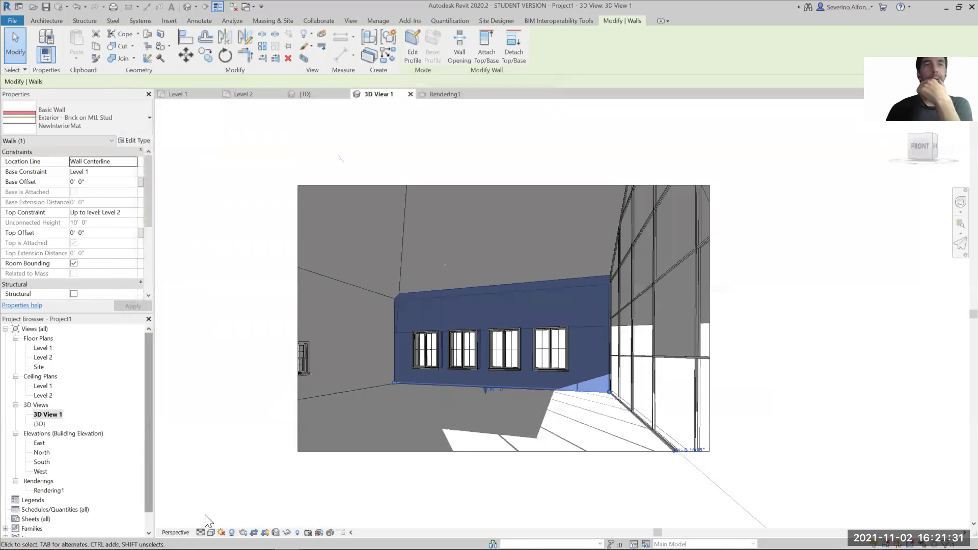
click(210, 532)
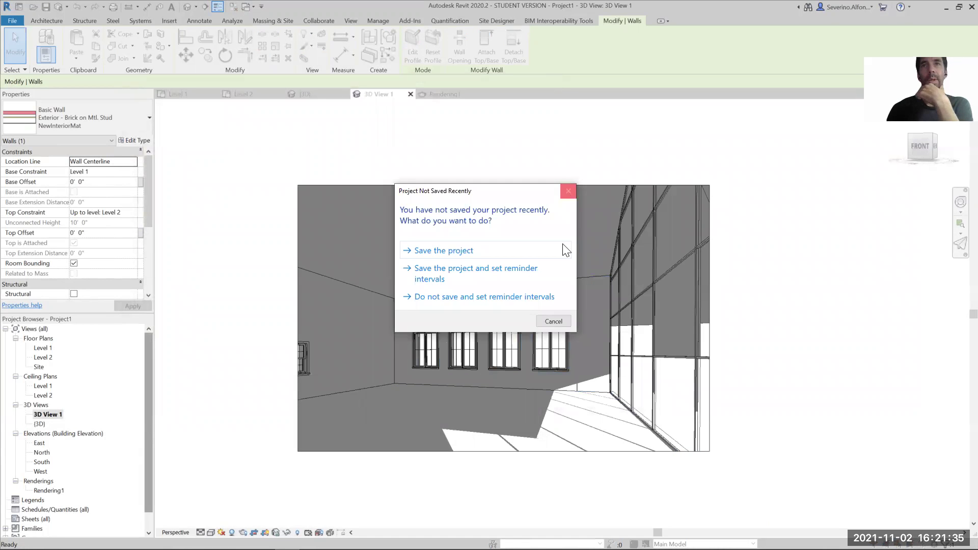
key(Escape)
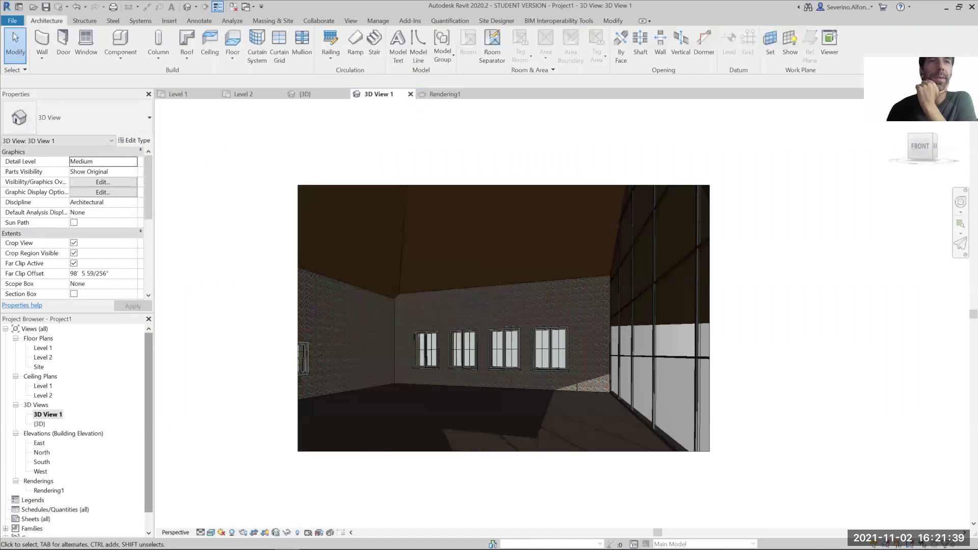
click(210, 533)
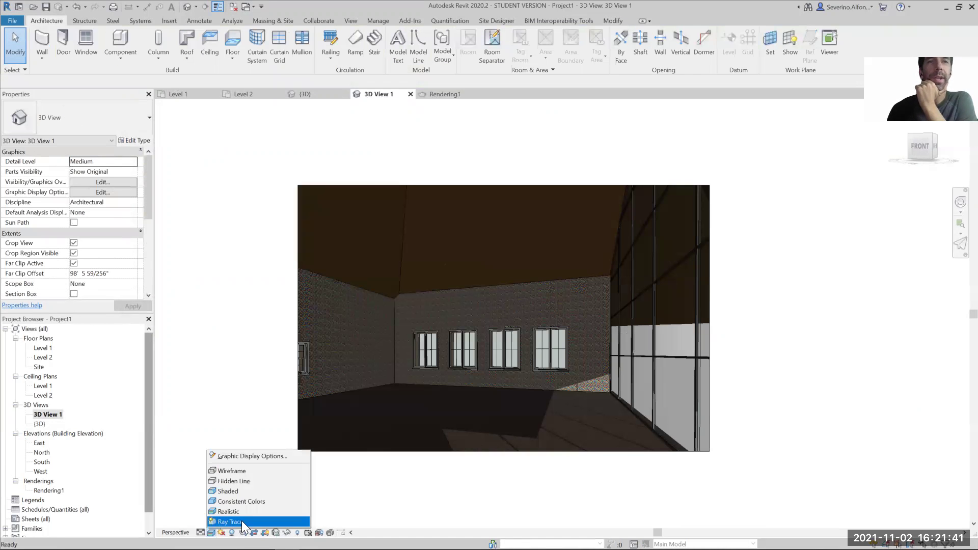
click(218, 391)
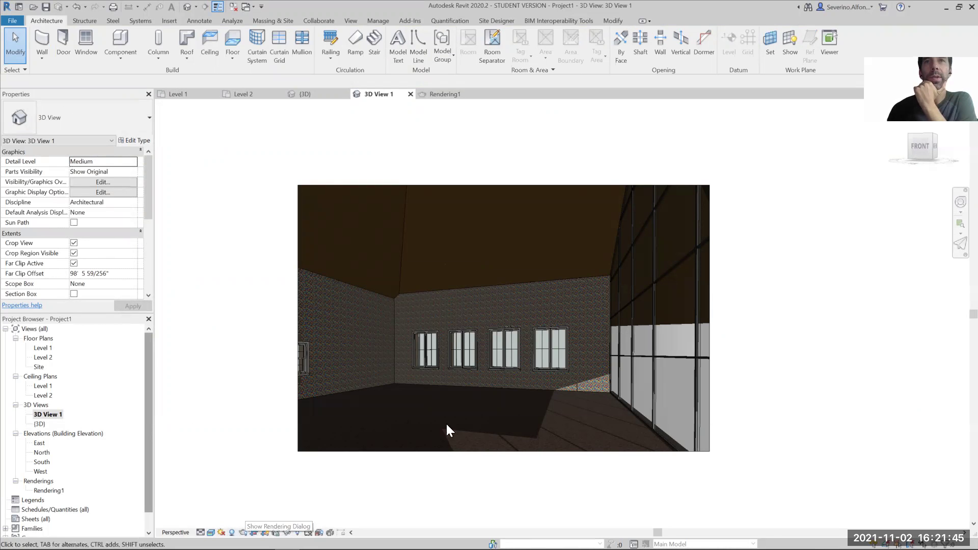
scroll(476, 351, up, 5)
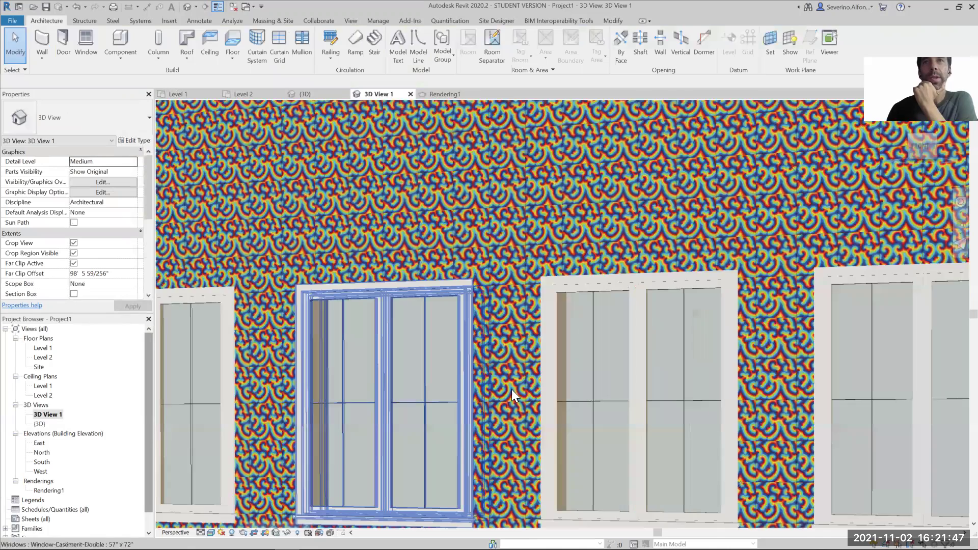
scroll(521, 400, down, 4)
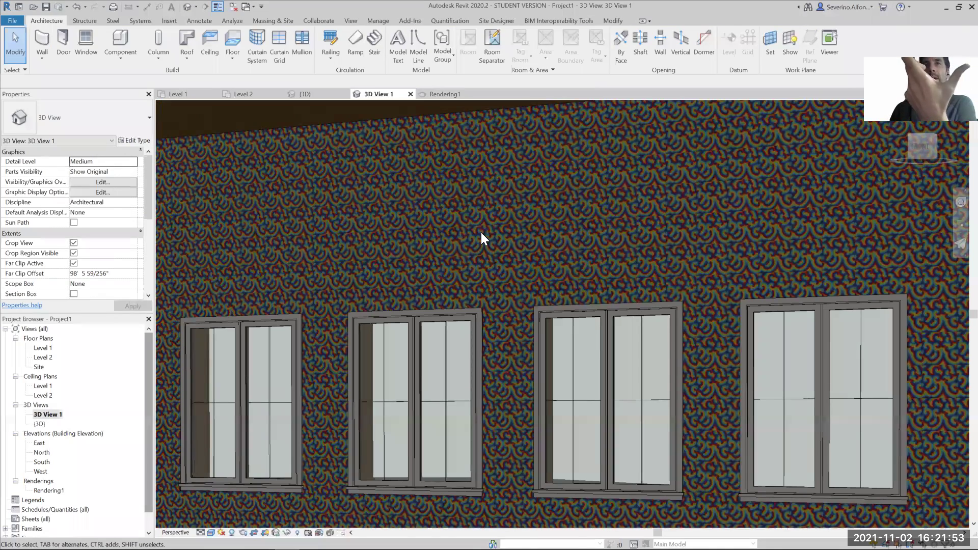
scroll(482, 235, down, 6)
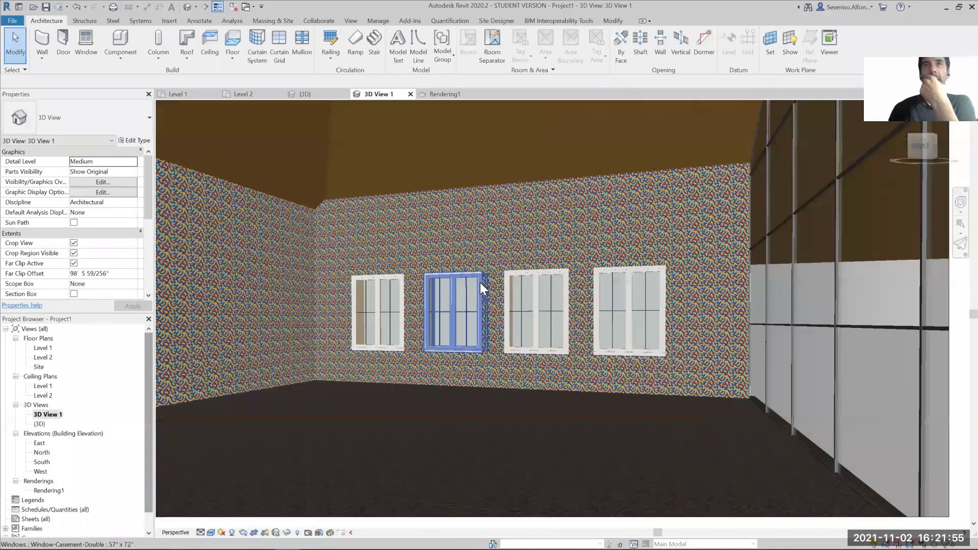
scroll(480, 282, down, 3)
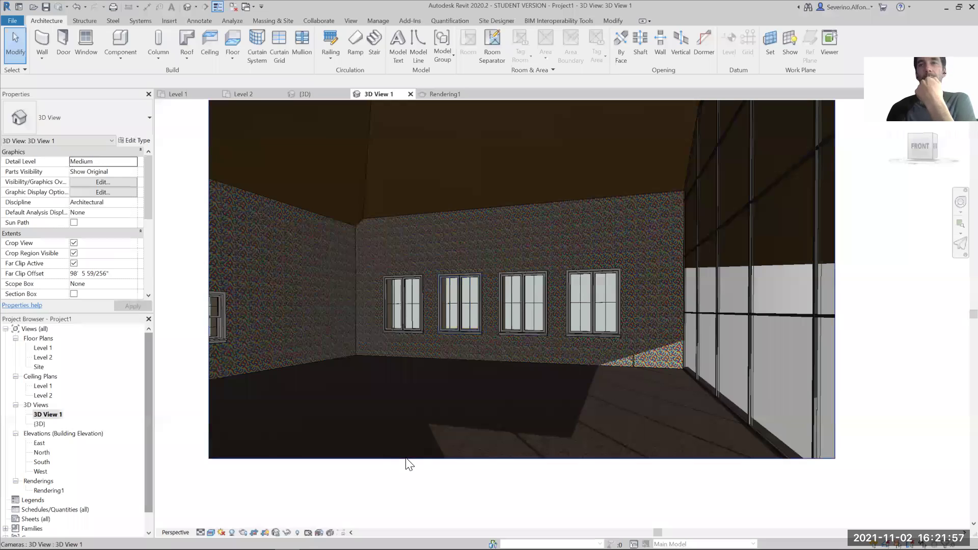
scroll(510, 224, up, 5)
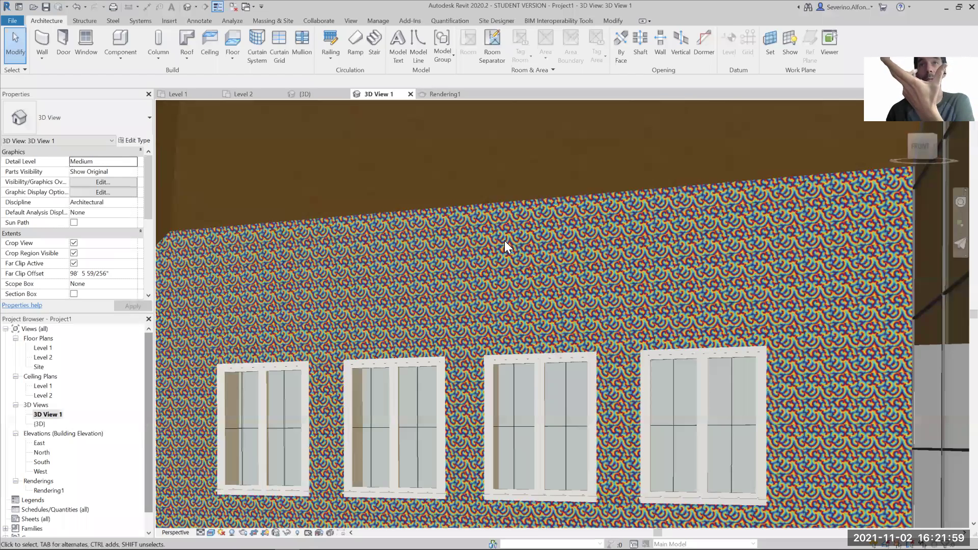
scroll(503, 241, up, 3)
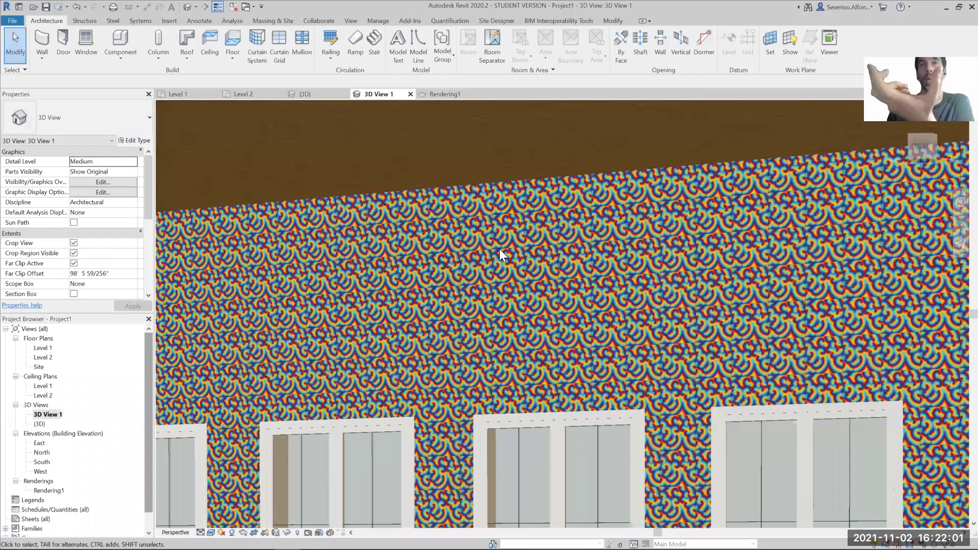
scroll(500, 249, down, 1)
scroll(369, 258, down, 5)
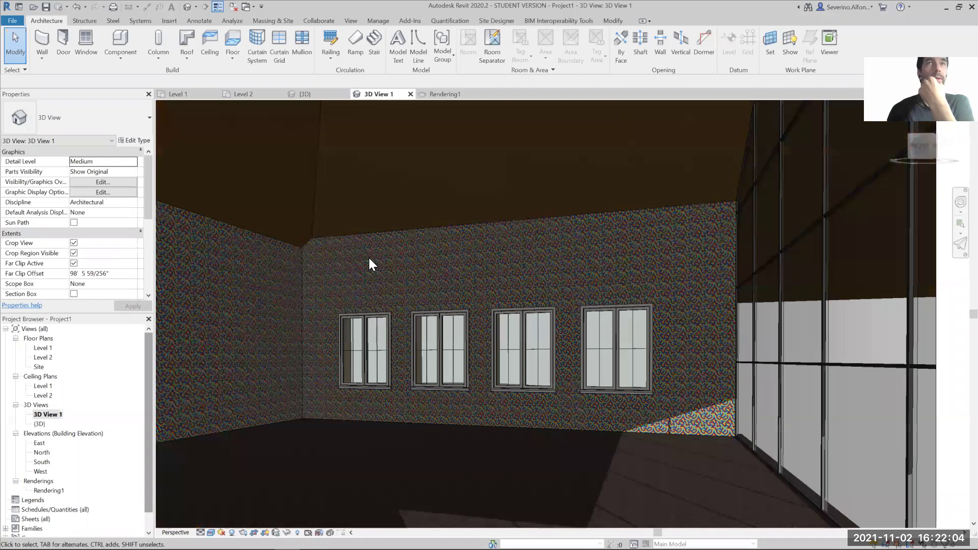
click(298, 253)
scroll(254, 234, down, 3)
Open PatternColorWallMat from Manage > Materials and edit its NewMat.jpg appearance image texture
click(185, 159)
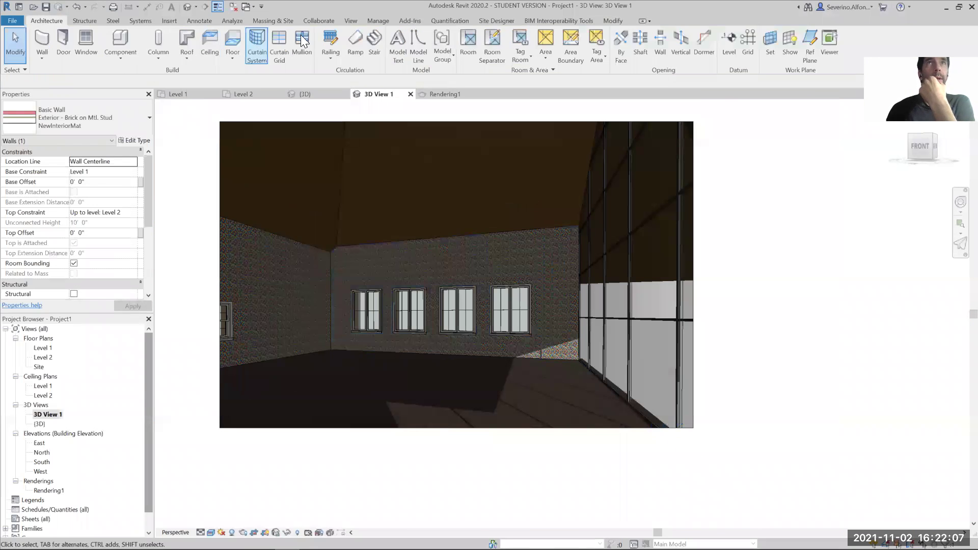
click(383, 16)
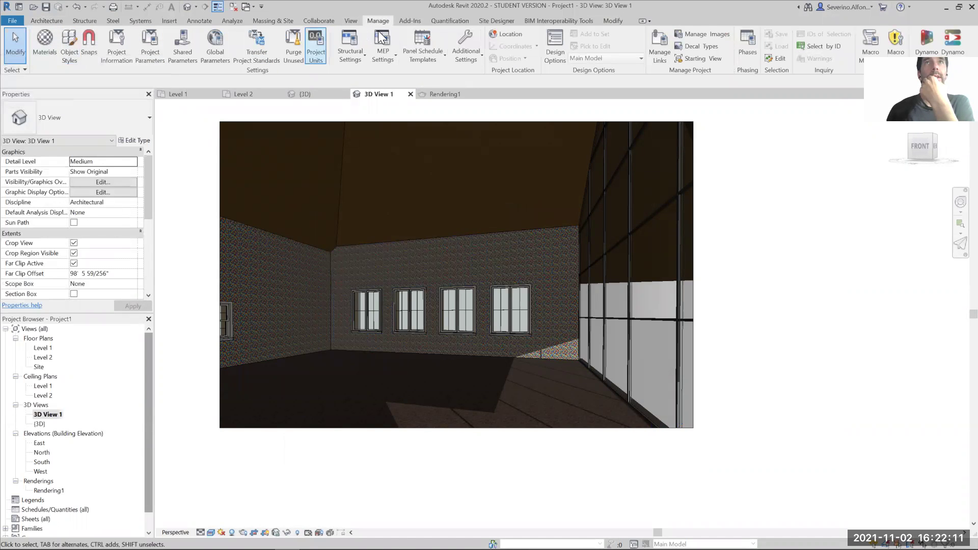
click(49, 46)
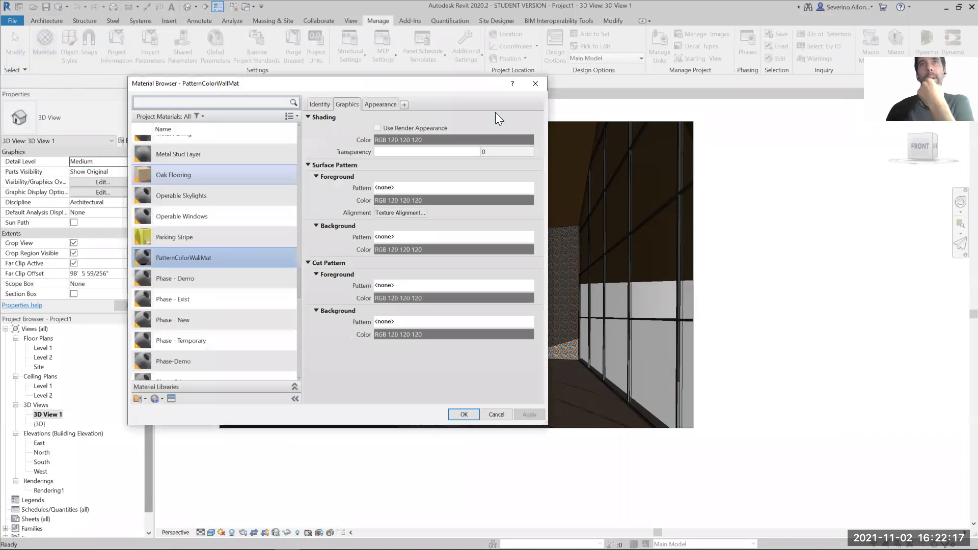
drag(439, 84, 635, 109)
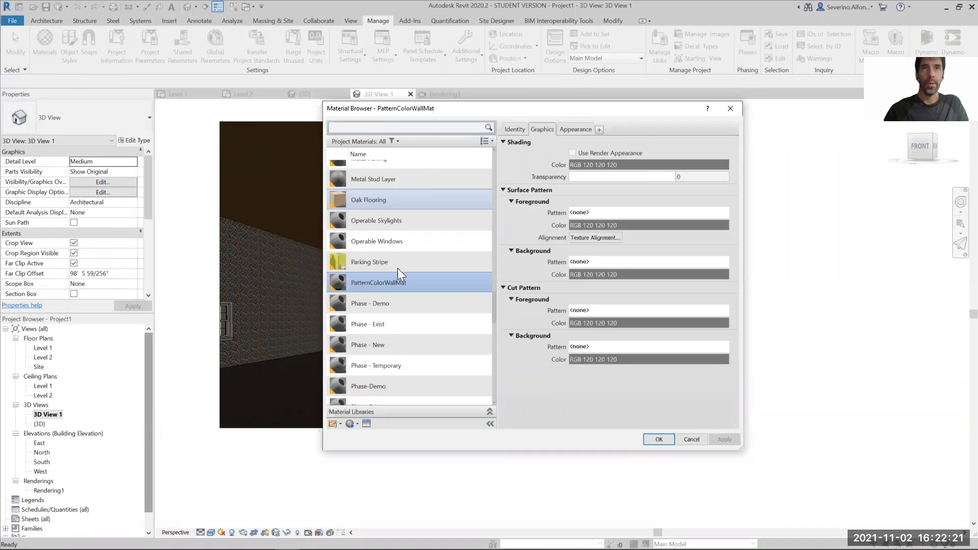
scroll(393, 273, up, 1)
click(372, 280)
click(369, 294)
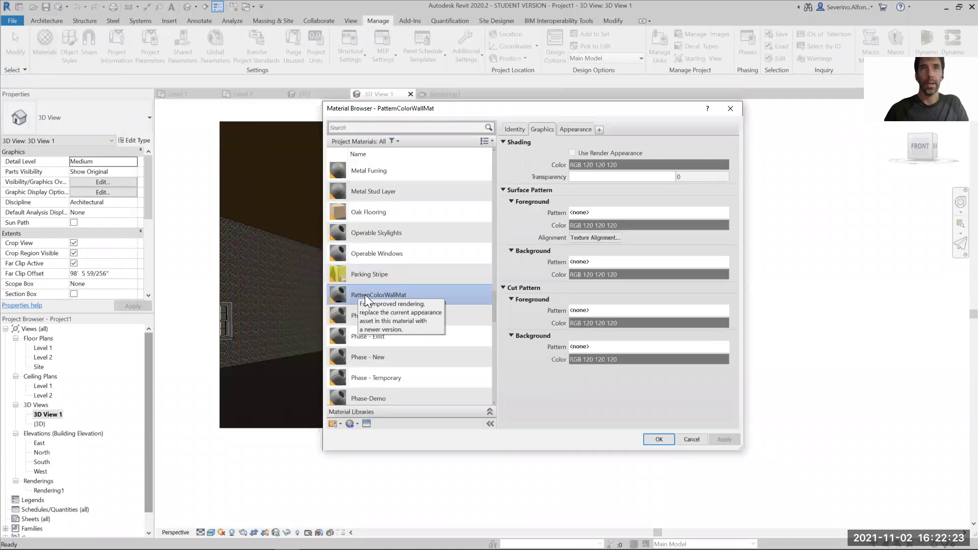
click(582, 128)
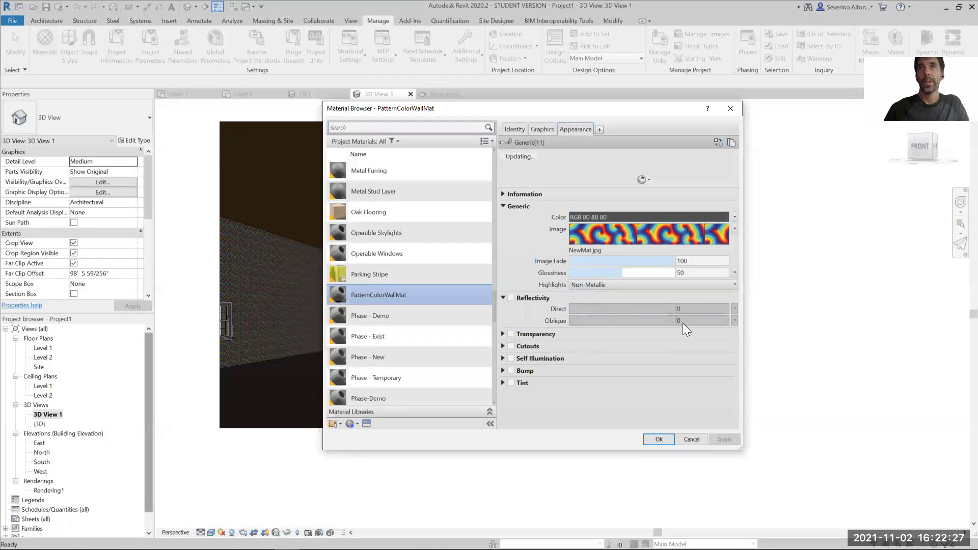
click(735, 229)
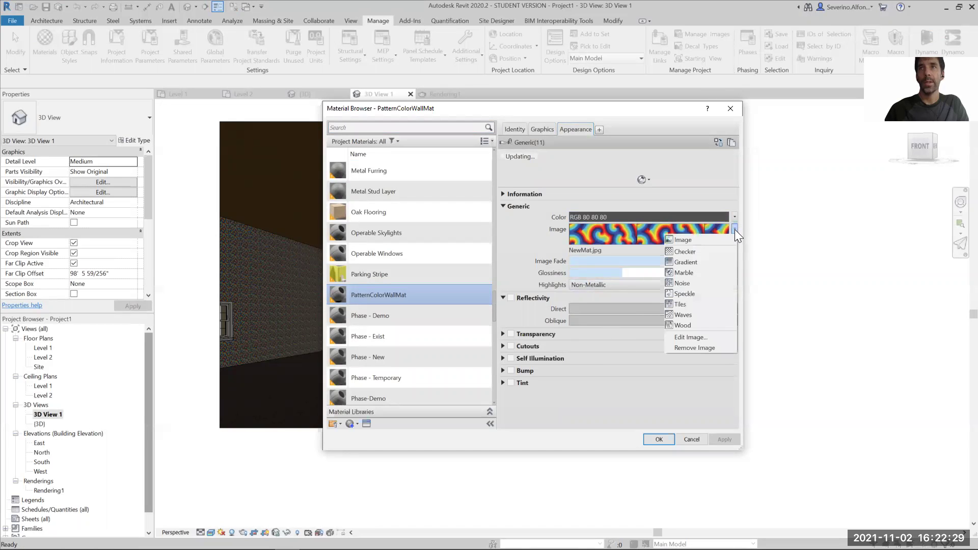
click(693, 337)
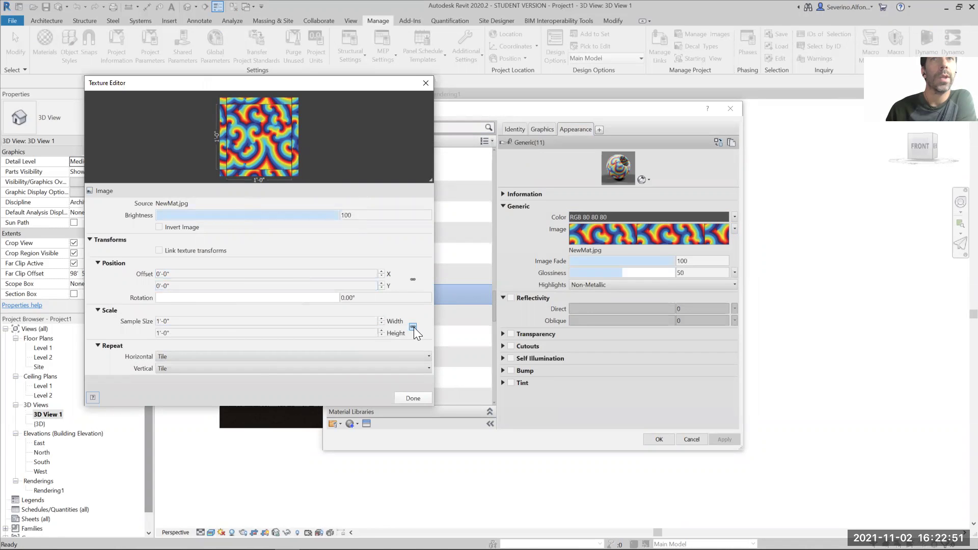
Set the NewMat.jpg texture sample width to 10' so it tiles at 10'-0" × 10'-0"
click(159, 321)
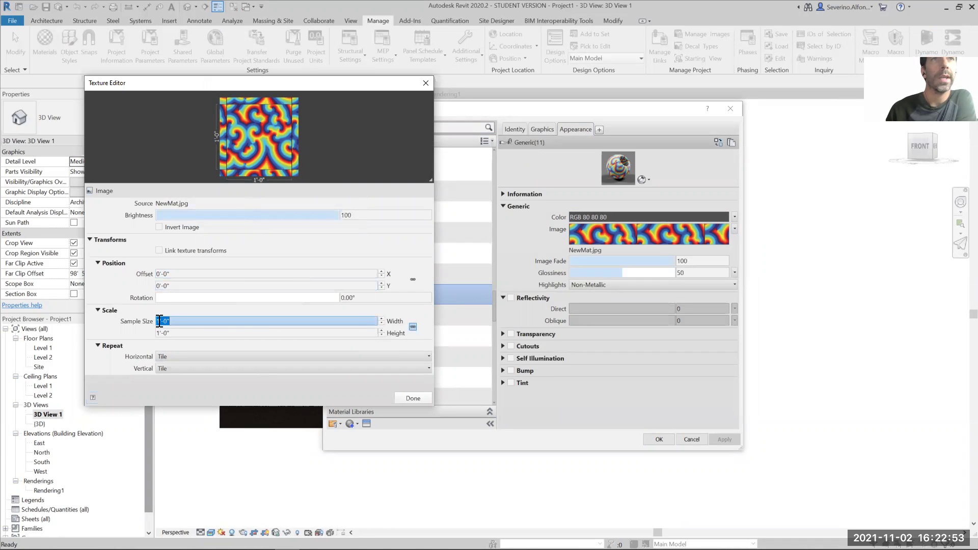
click(157, 321)
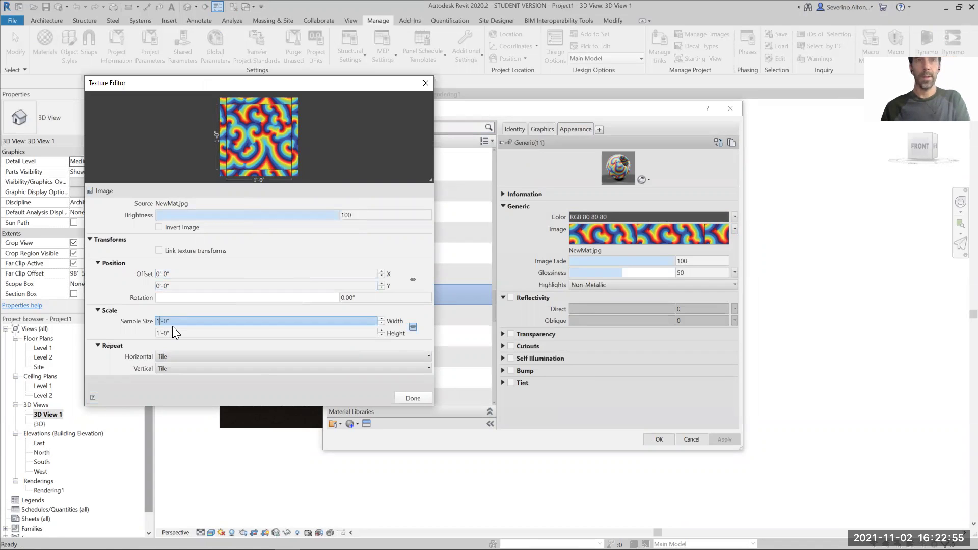
text(10)
click(169, 333)
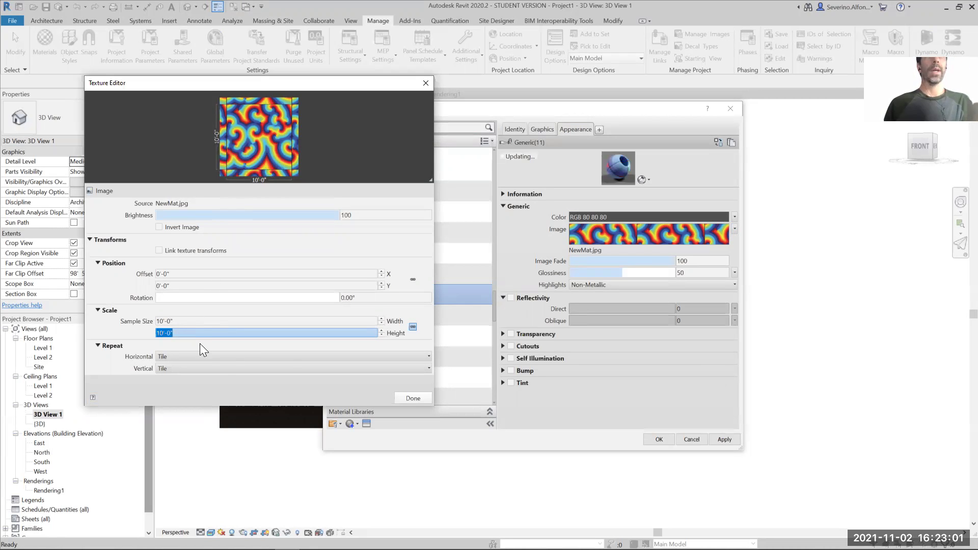
click(411, 396)
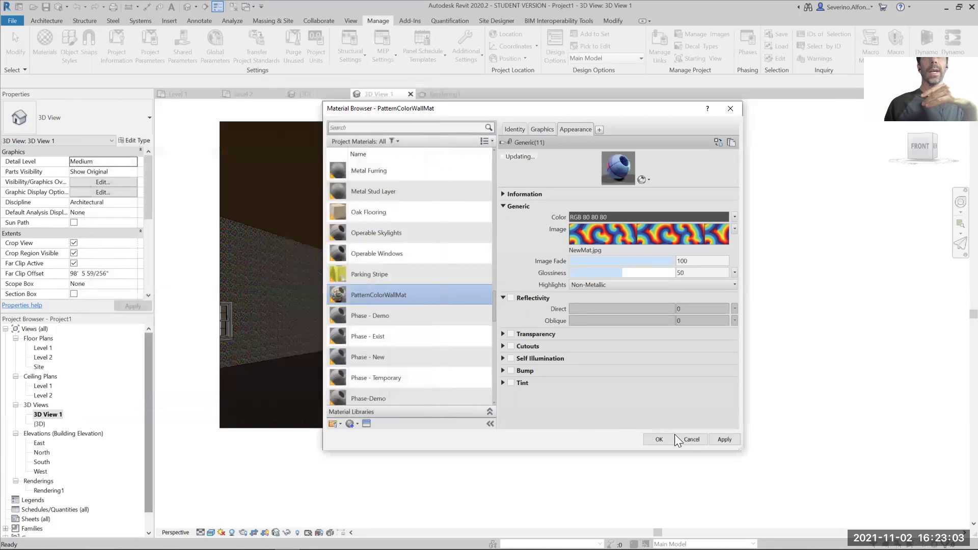
Apply the material, reopen the wall image texture, and unlink sample width from height
click(661, 441)
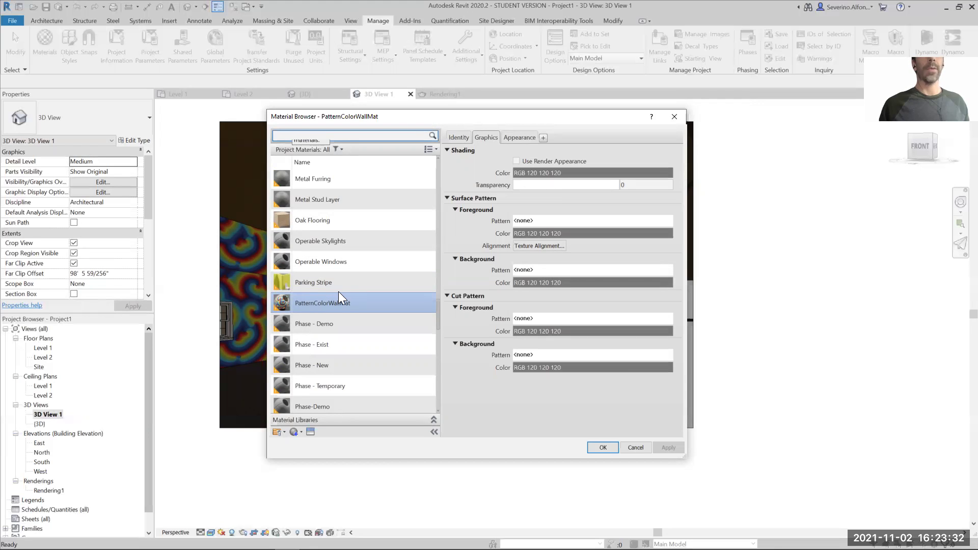
click(519, 138)
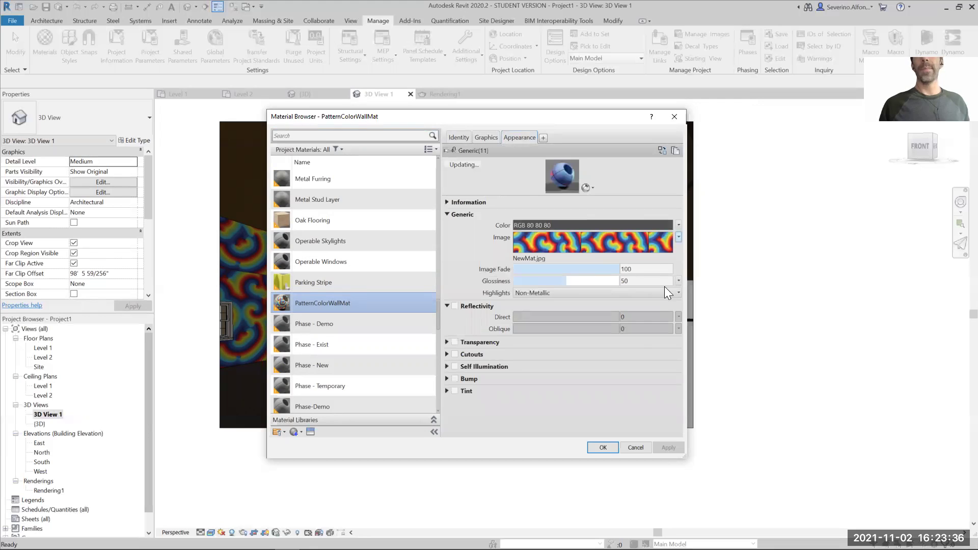
click(600, 343)
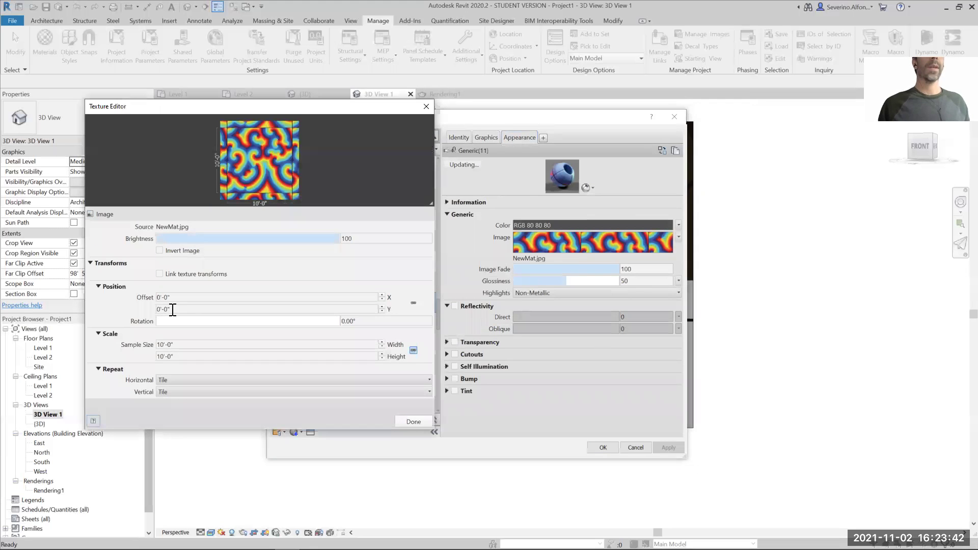
click(161, 347)
double_click(156, 345)
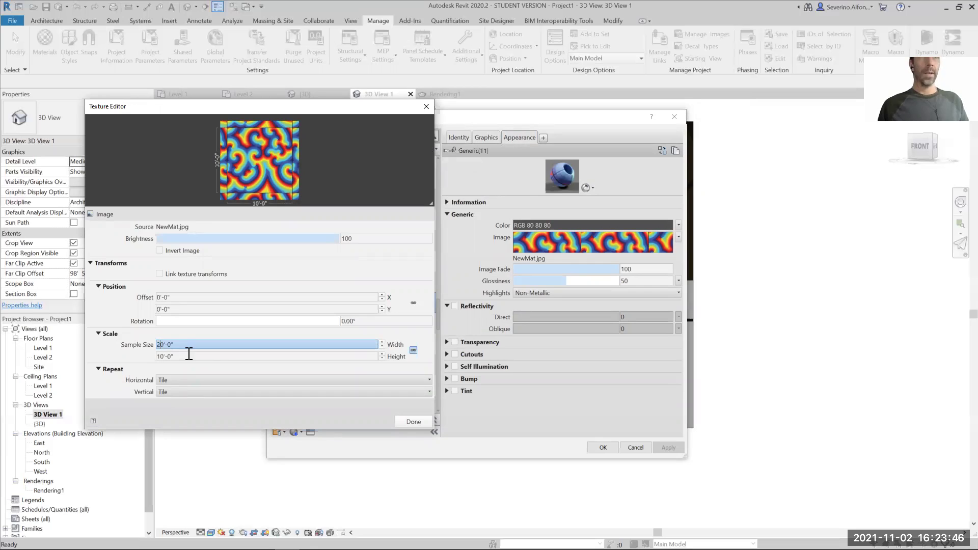
key(Tab)
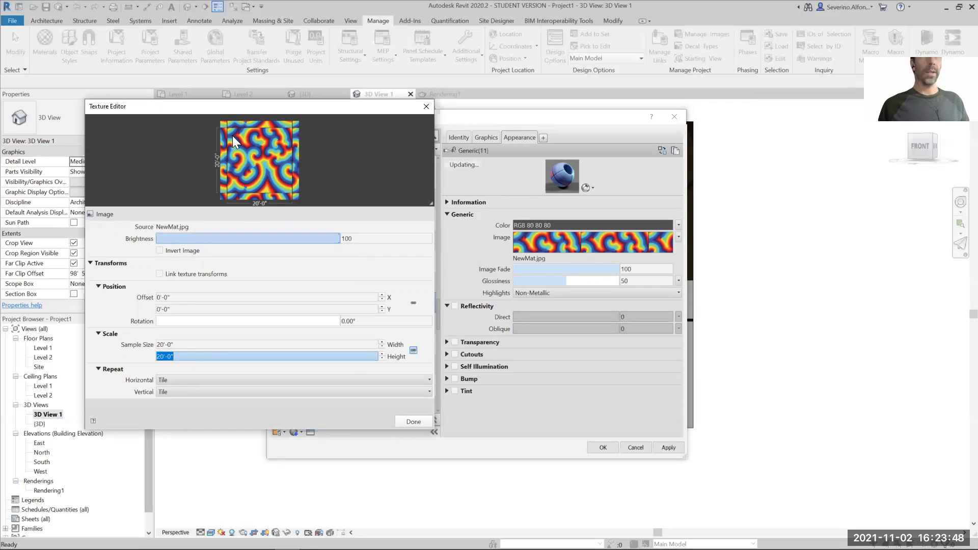
click(413, 352)
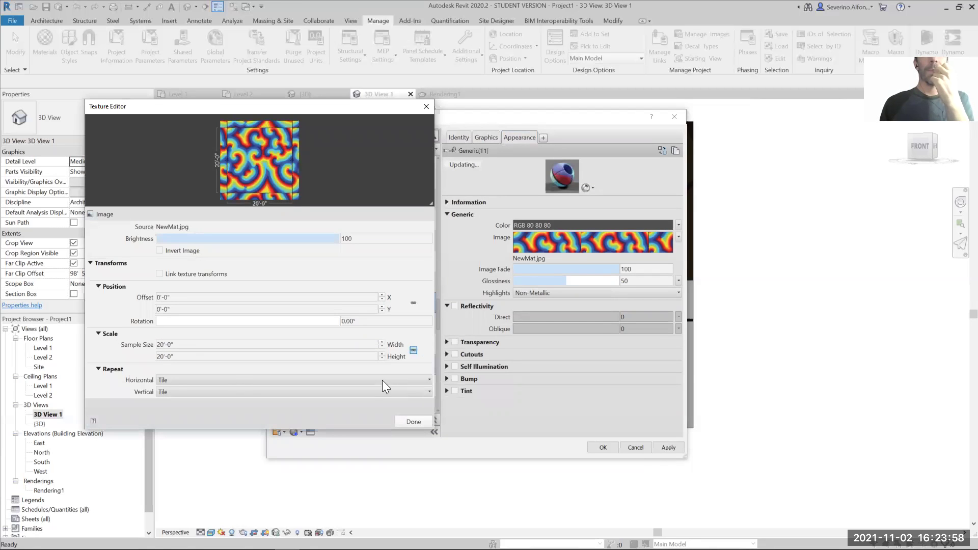
Set the texture sample size to 30'-0" wide by 20'-0" high and finish editing
click(180, 357)
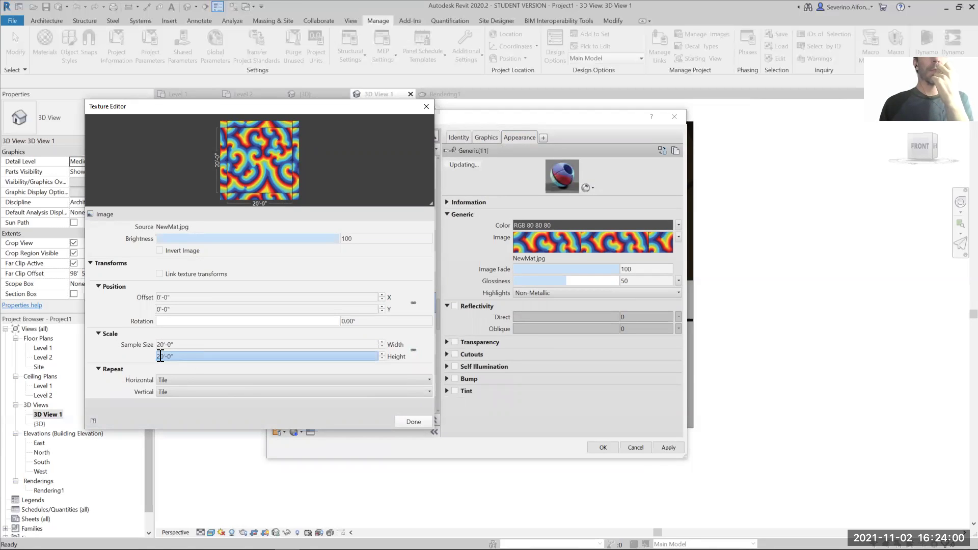
click(157, 357)
key(Delete)
text(3)
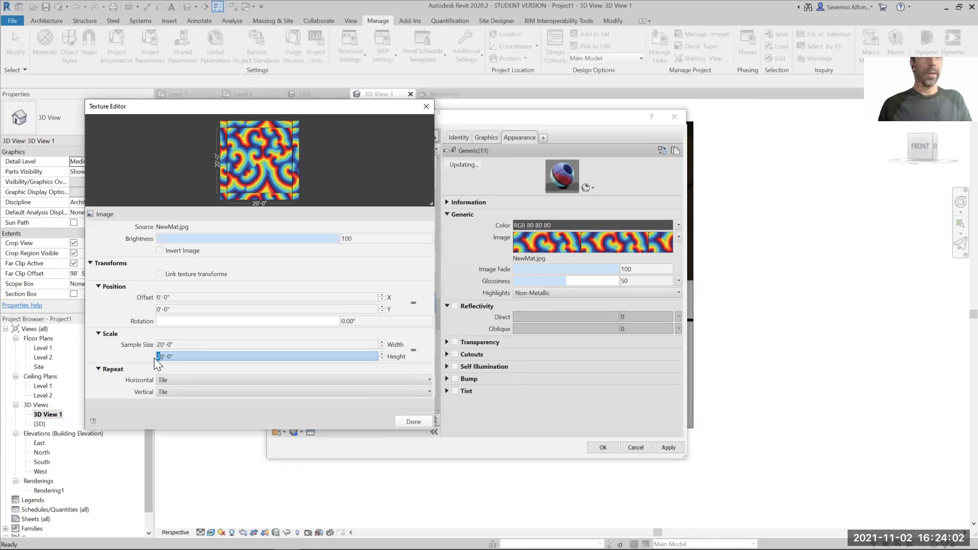
click(189, 346)
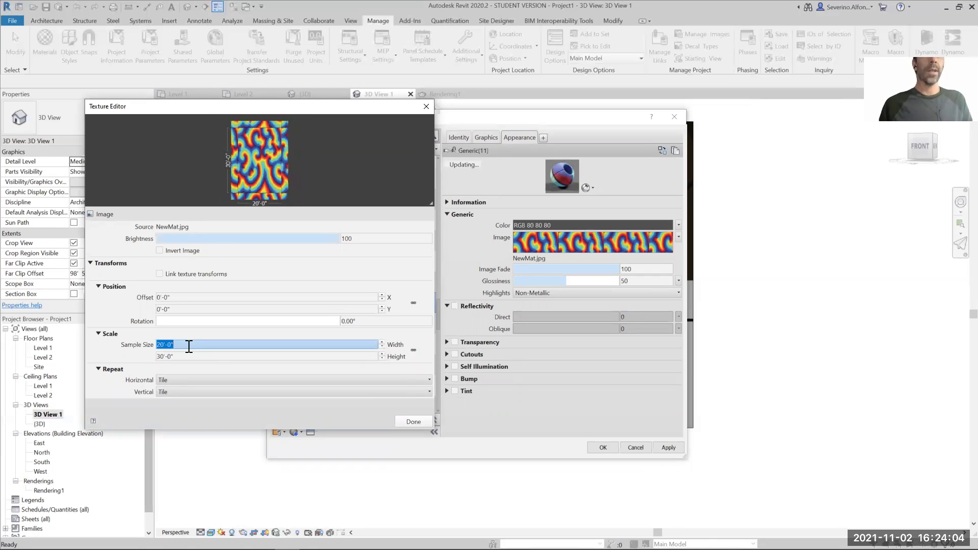
drag(165, 348, 161, 346)
text(3)
click(162, 356)
double_click(161, 356)
drag(157, 356, 161, 356)
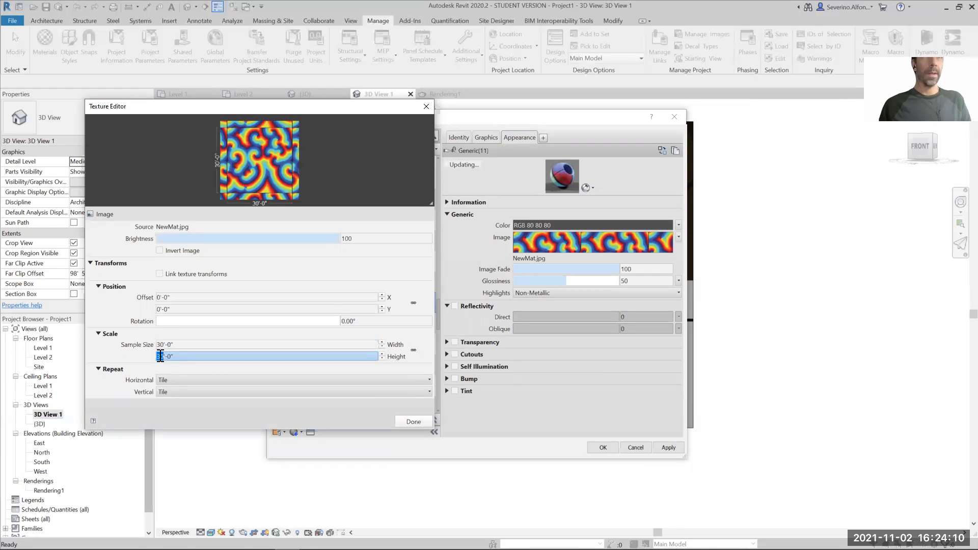
text(2)
key(shift+Tab)
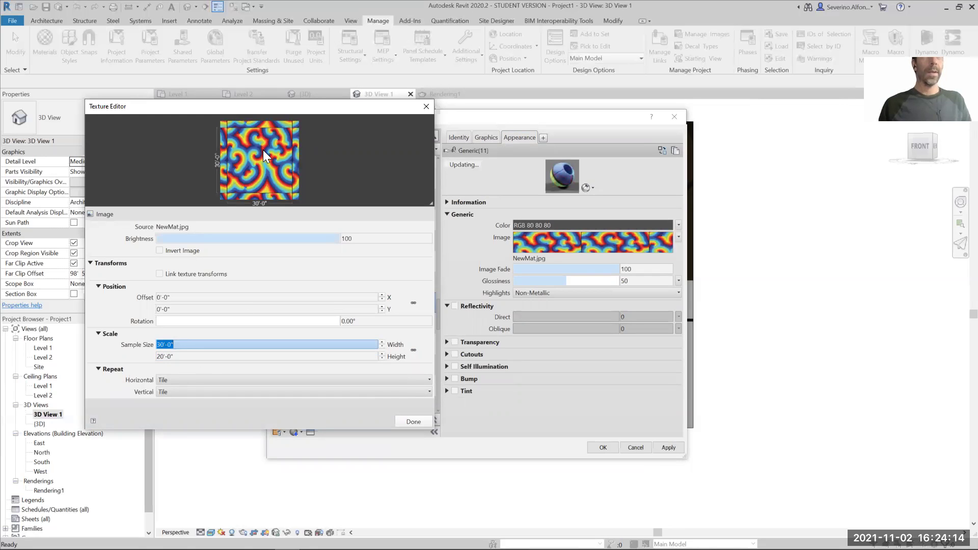
click(412, 421)
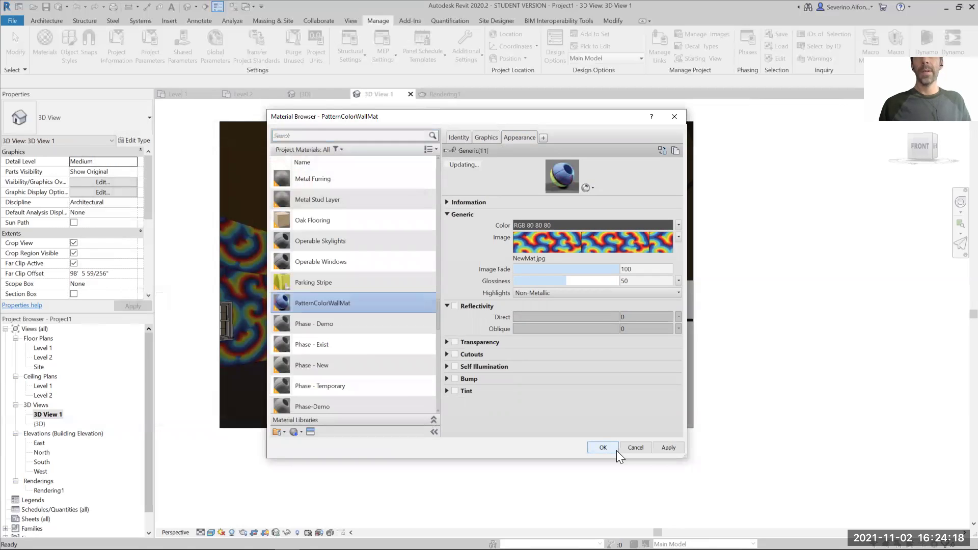
Apply the new texture scale and render 3D View 1 at Draft quality
click(603, 447)
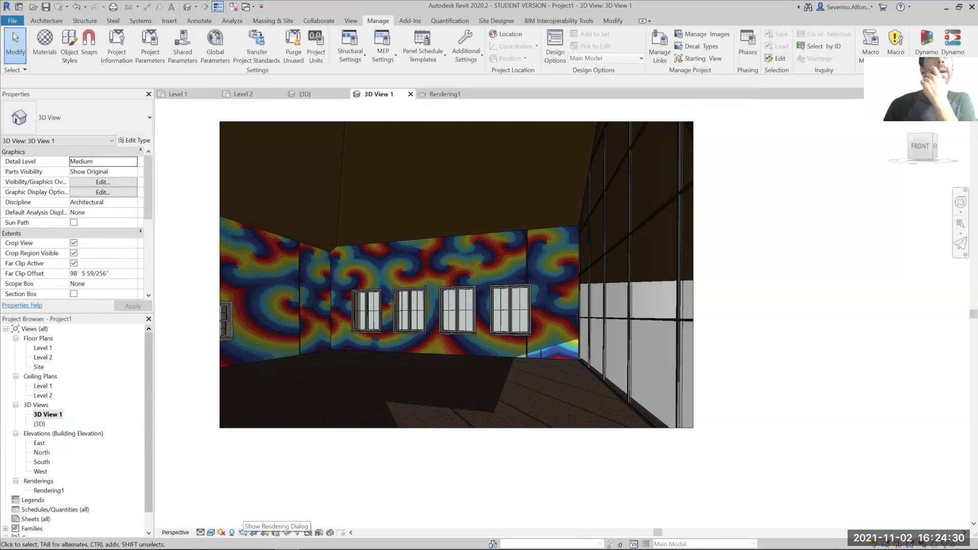
click(126, 141)
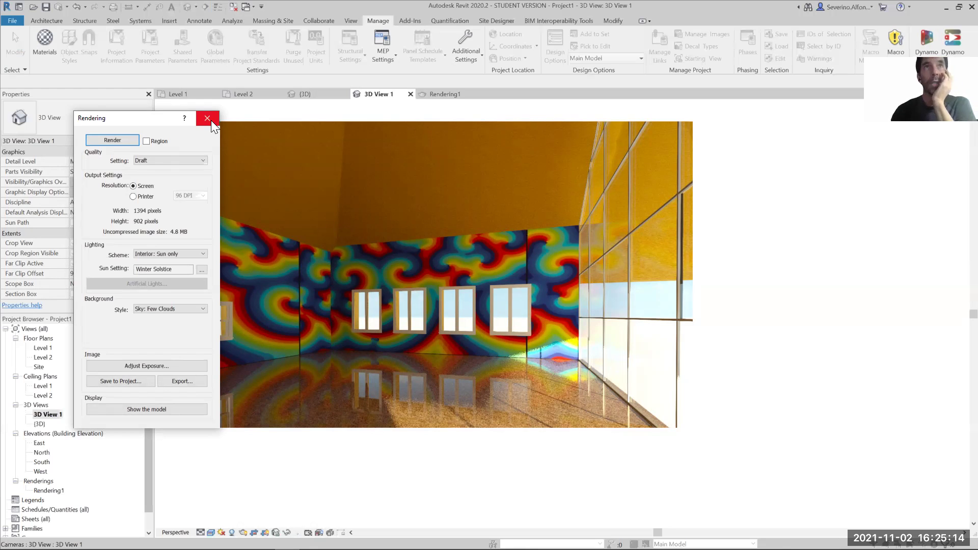
In Photoshop, crop the swirl image's right edge slightly inward
key(Escape)
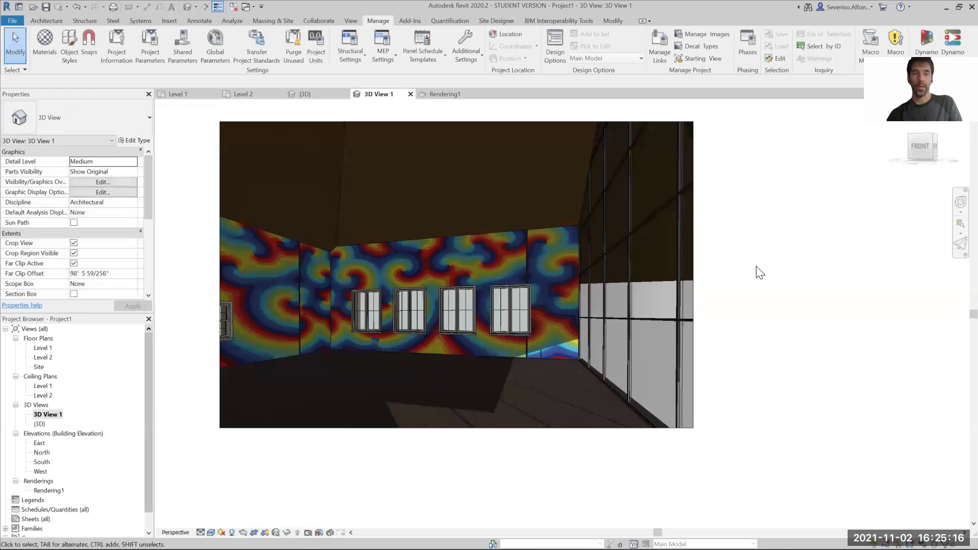
key(alt+Tab)
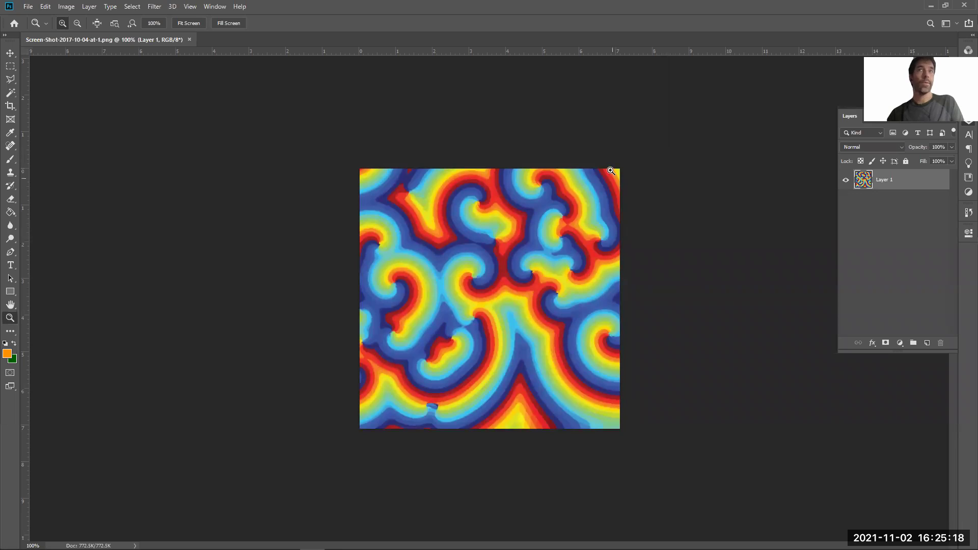
drag(610, 164, 632, 196)
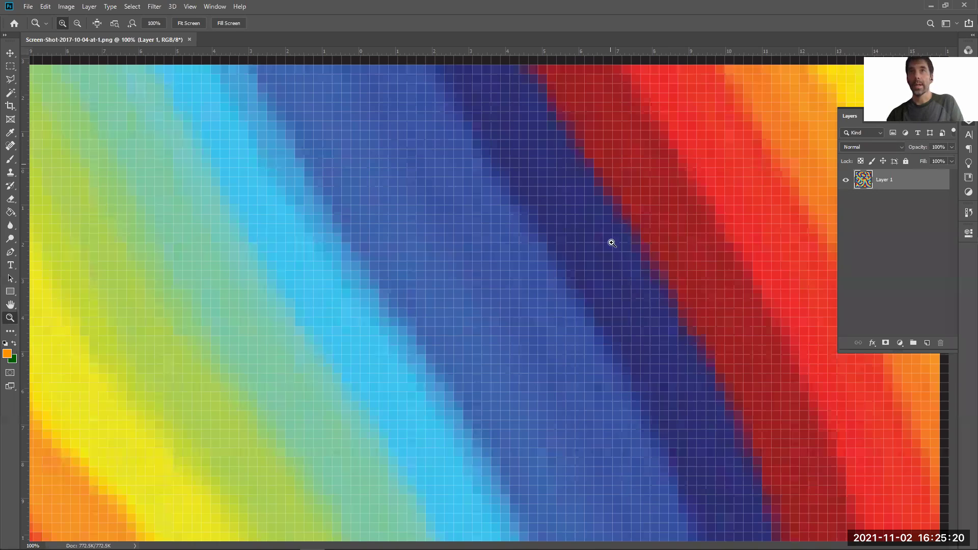
drag(609, 242, 586, 262)
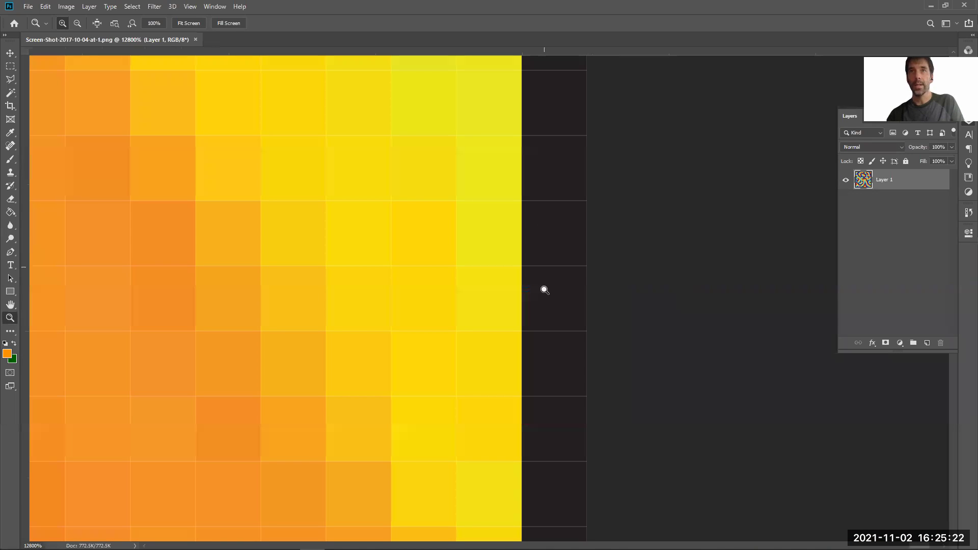
right_click(442, 284)
click(458, 289)
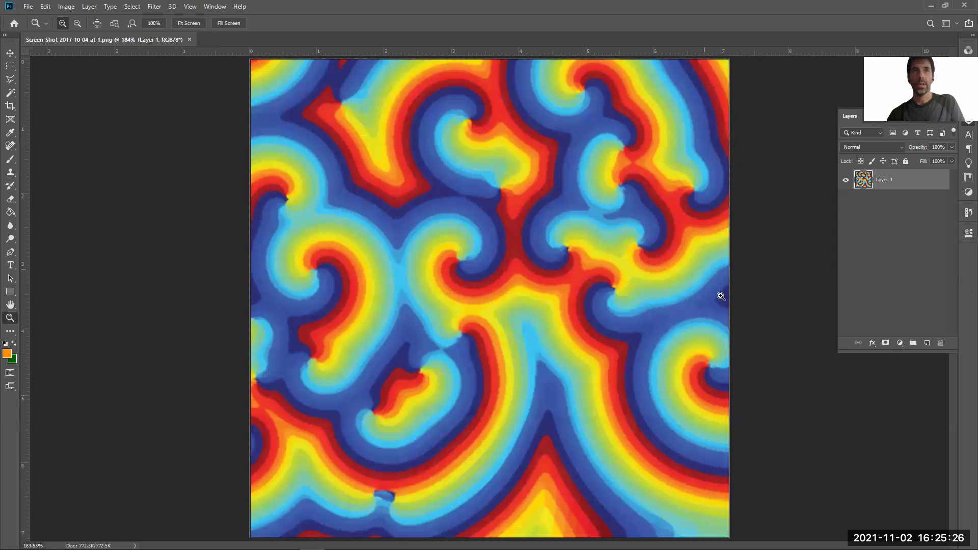
drag(736, 310, 792, 351)
key(c)
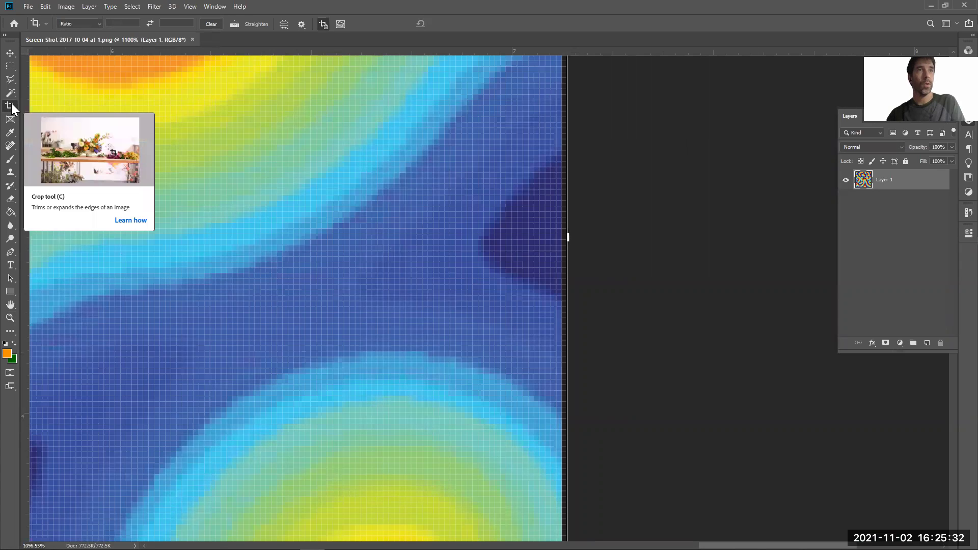
drag(567, 238, 565, 237)
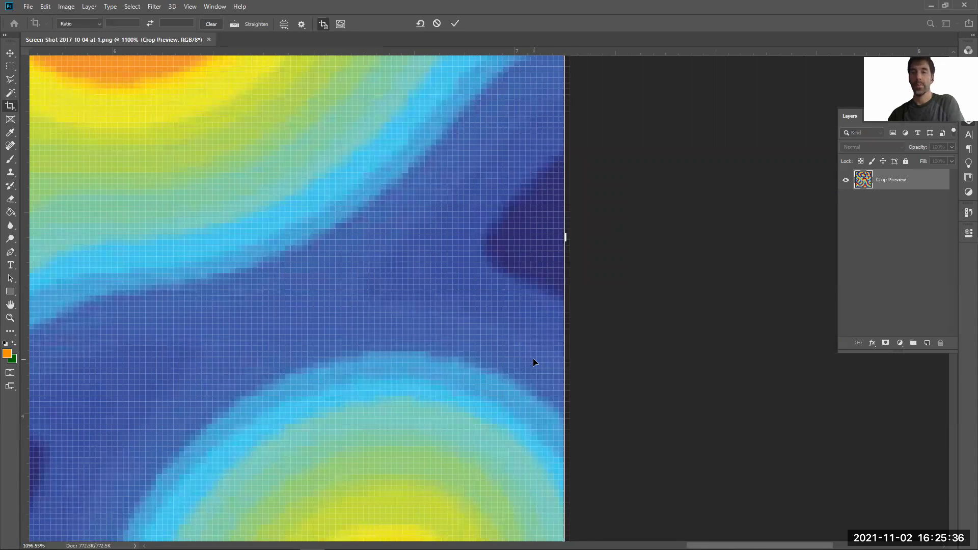
key(Return)
Crop the image's left edge inward to trim off the dark border
key(z)
right_click(405, 246)
click(425, 250)
drag(311, 292, 317, 295)
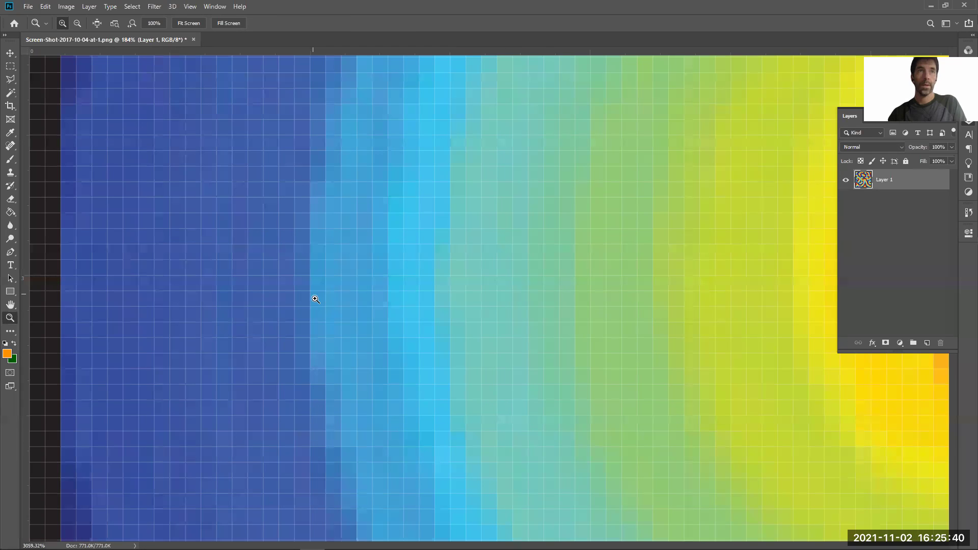
key(c)
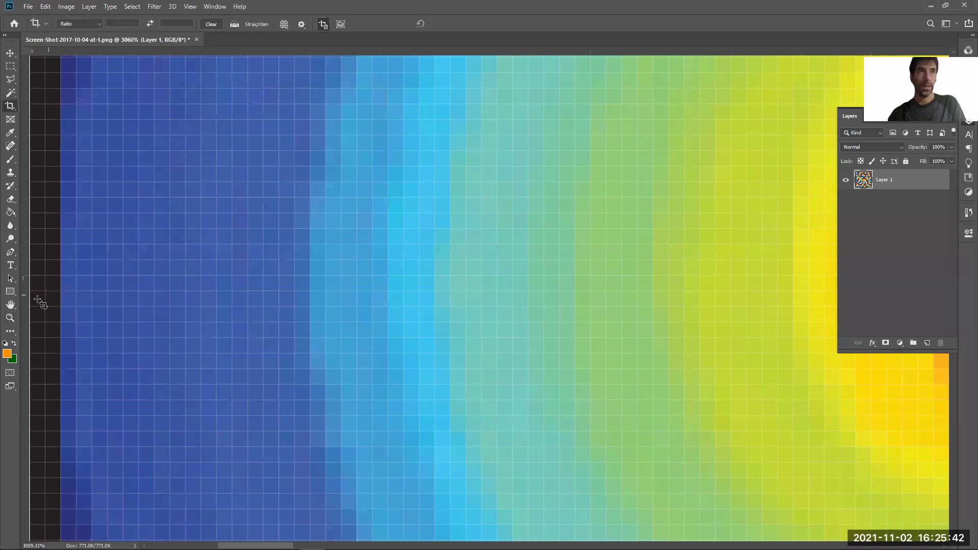
scroll(56, 342, down, 3)
scroll(56, 354, down, 2)
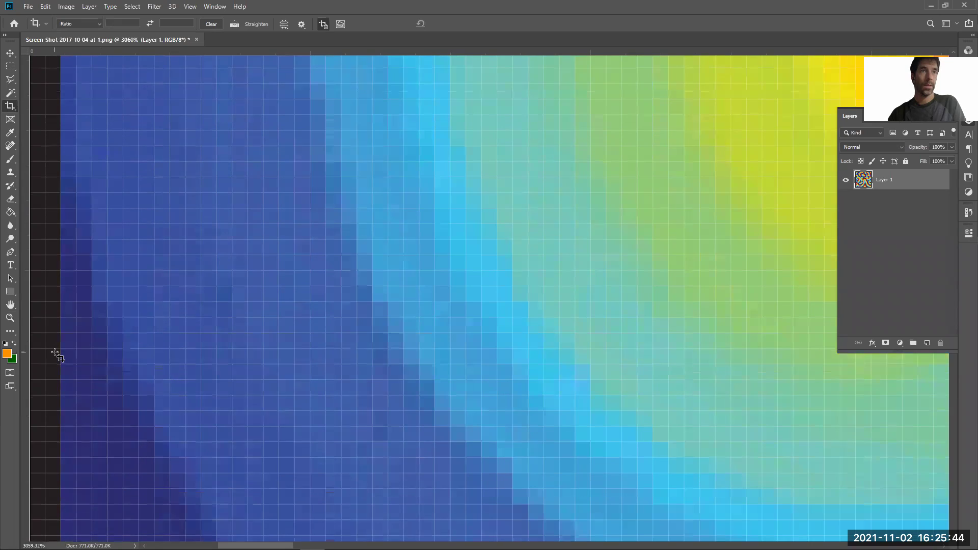
key(z)
alt+click(168, 290)
alt+click(168, 291)
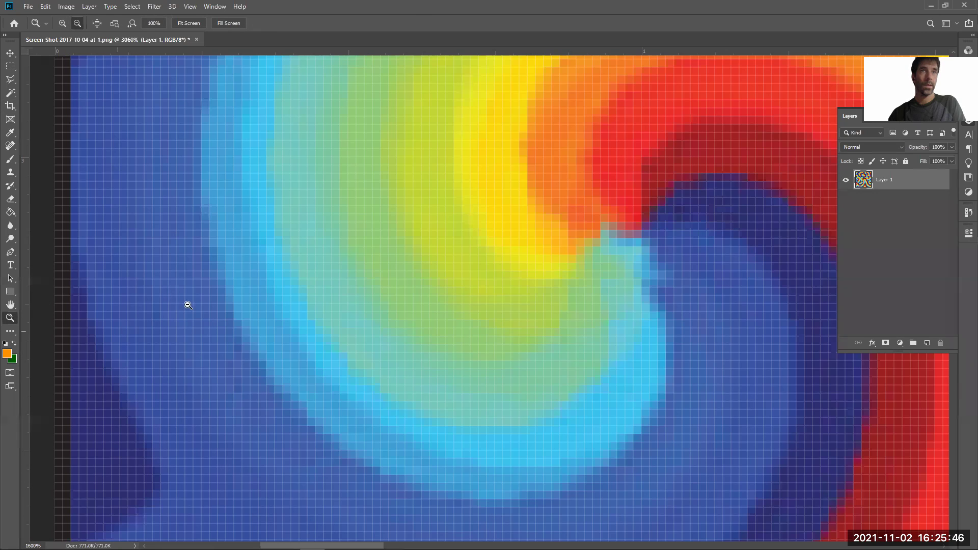
alt+scroll(195, 305, down, 5)
alt+scroll(195, 305, down, 1)
key(c)
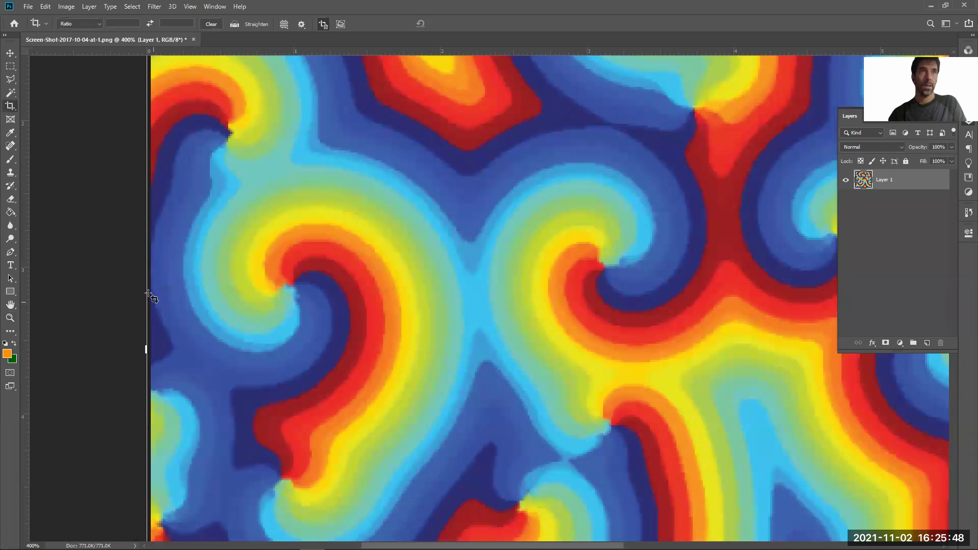
drag(145, 350, 146, 349)
key(Return)
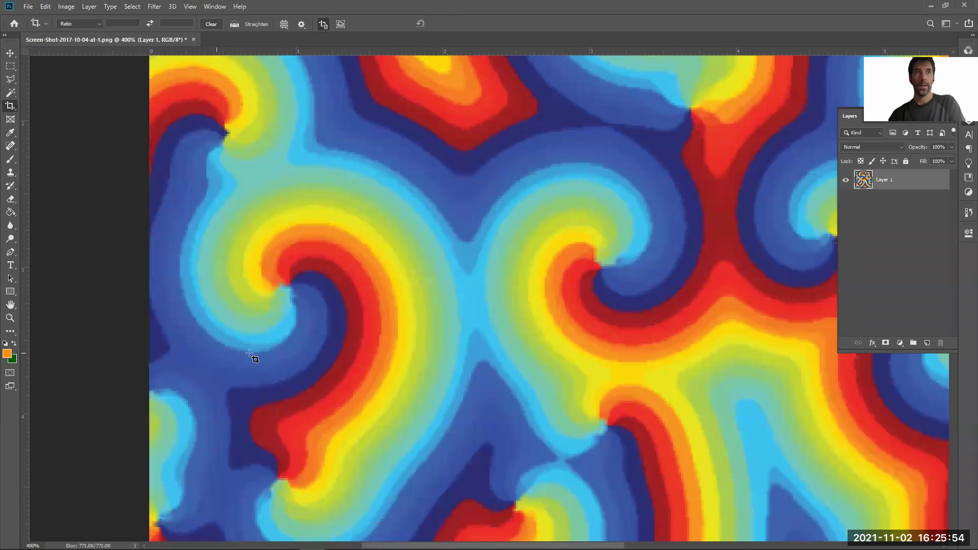
Crop the swirl image's bottom edge up off the dark strip
key(z)
right_click(478, 266)
click(478, 266)
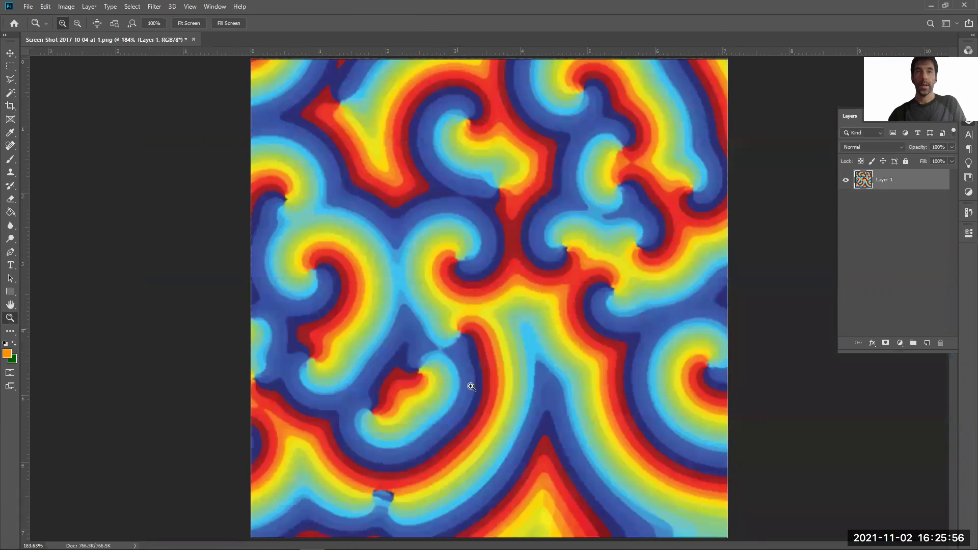
drag(471, 527, 481, 536)
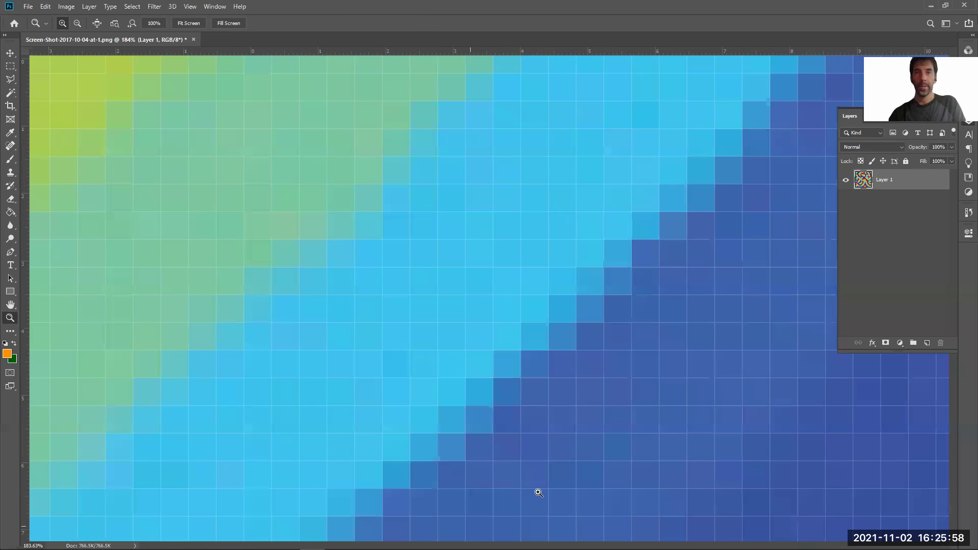
key(c)
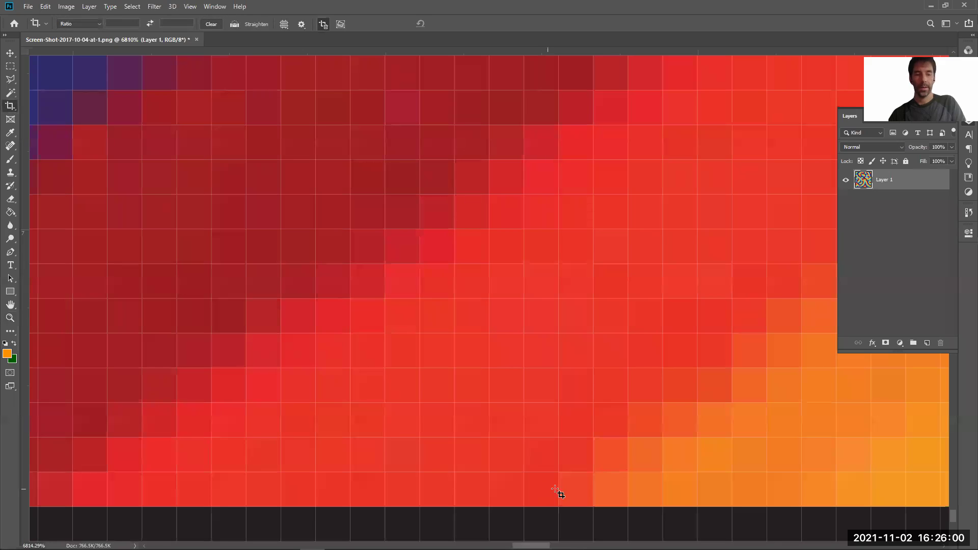
key(z)
alt+click(625, 482)
alt+click(627, 484)
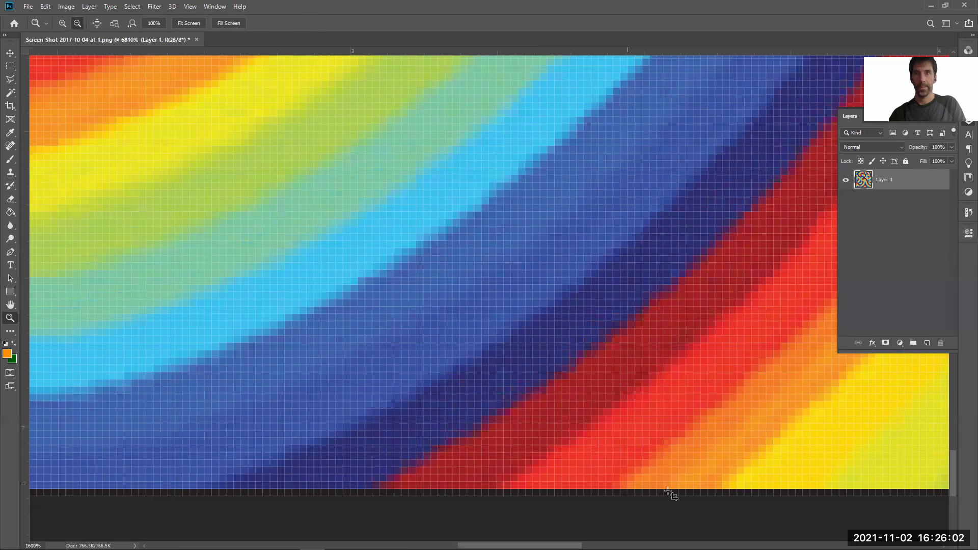
alt+click(656, 489)
key(c)
drag(656, 490, 656, 493)
key(Return)
Crop the top edge down off the dark strip, save the image, and return to Revit
key(z)
right_click(570, 336)
click(602, 346)
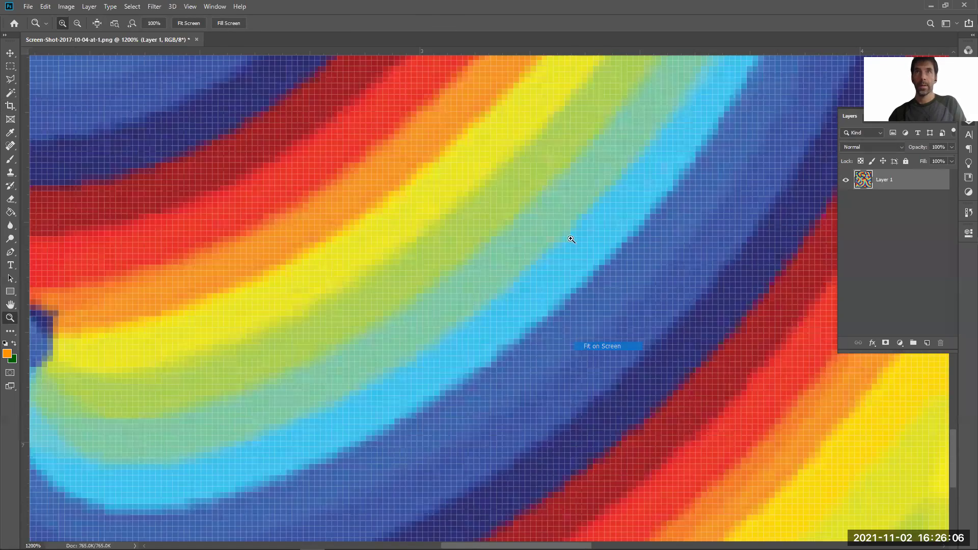
drag(524, 56, 557, 160)
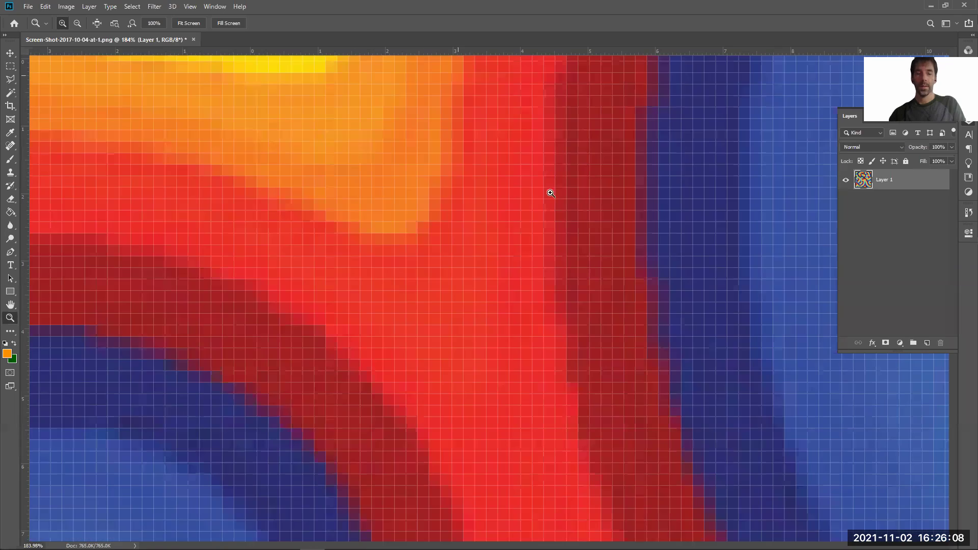
key(c)
drag(447, 180, 447, 188)
key(Return)
key(ctrl+s)
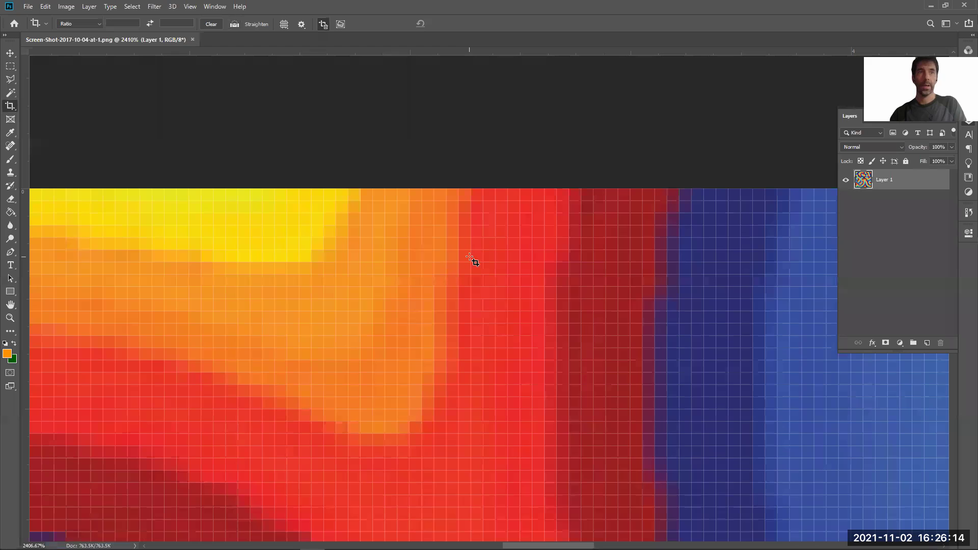
key(alt+Tab)
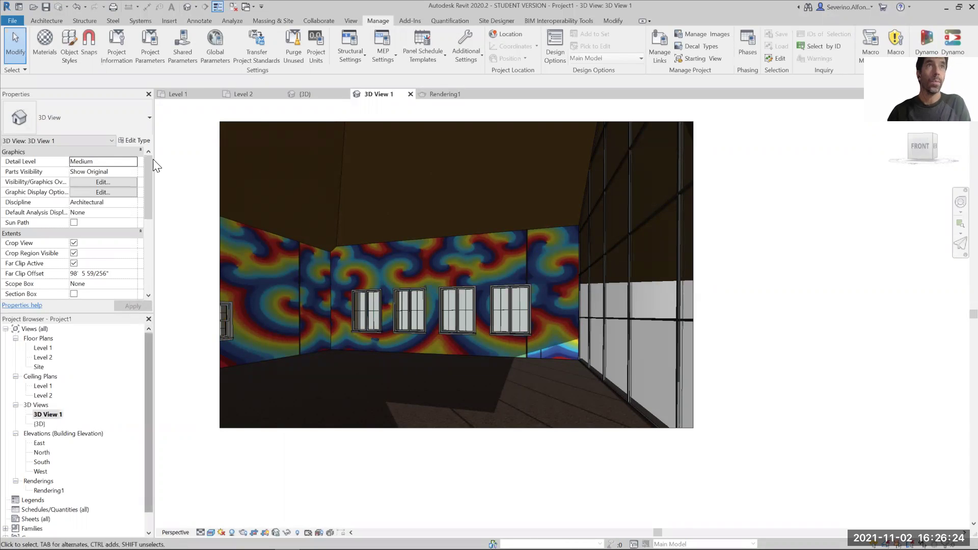
Replace PatternColorWallMat's appearance image with the updated NewMat.jpg and apply the change
click(46, 39)
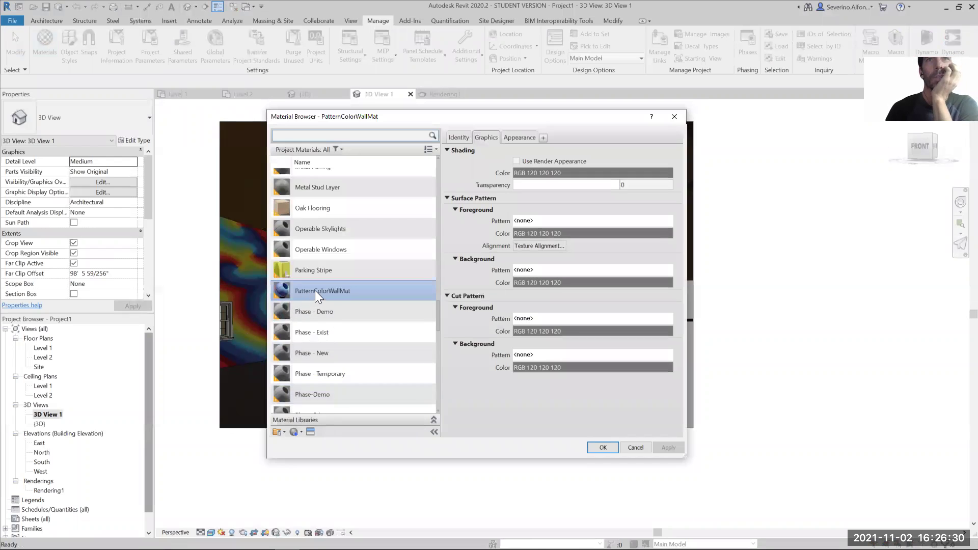
click(520, 138)
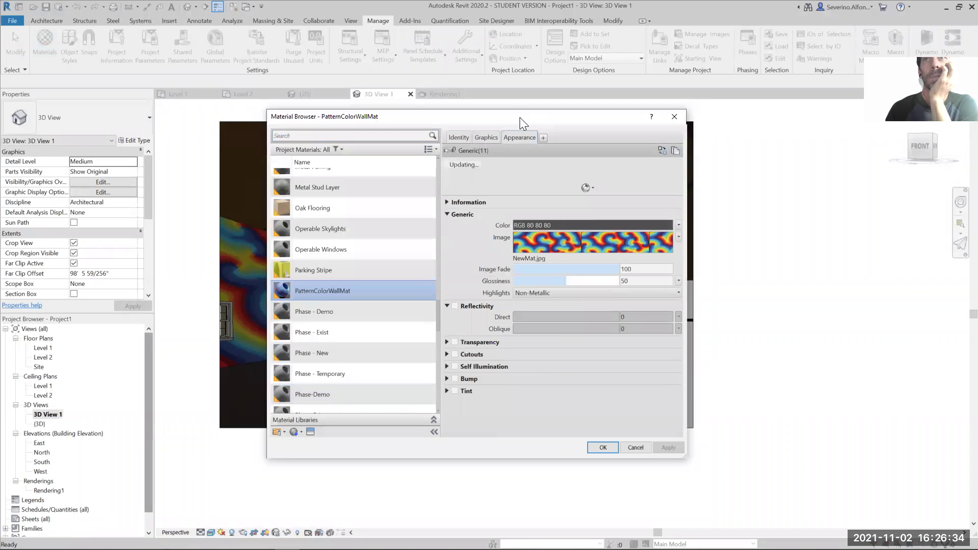
drag(519, 117, 519, 114)
click(678, 233)
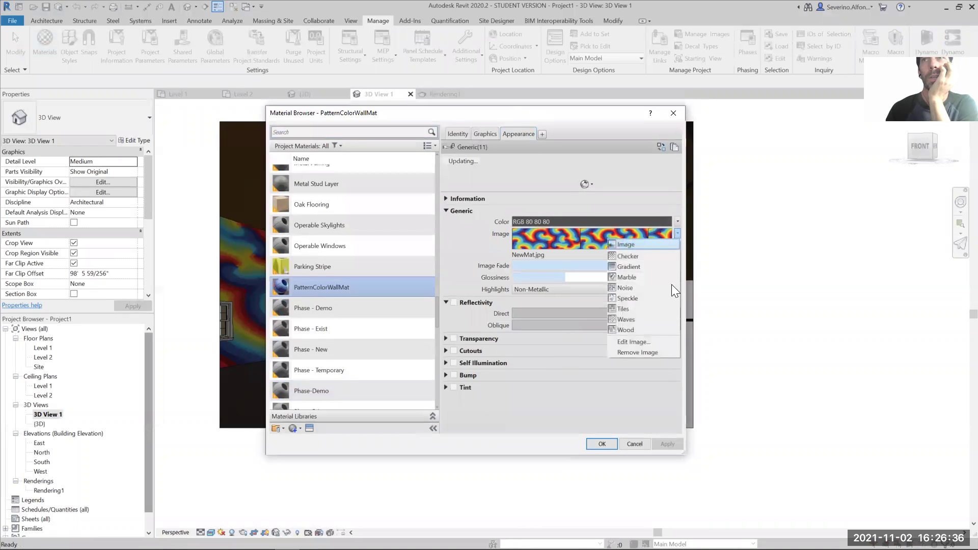
click(634, 242)
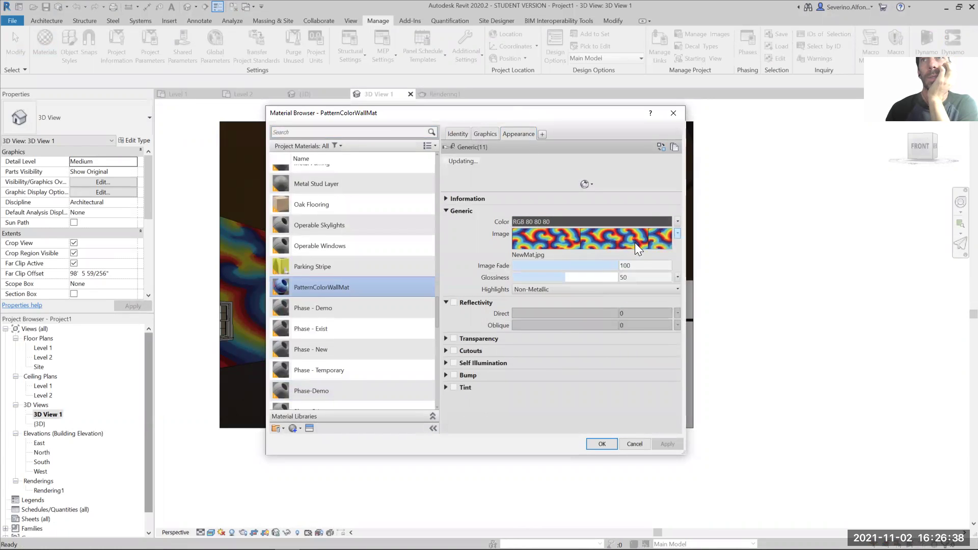
click(678, 233)
click(641, 350)
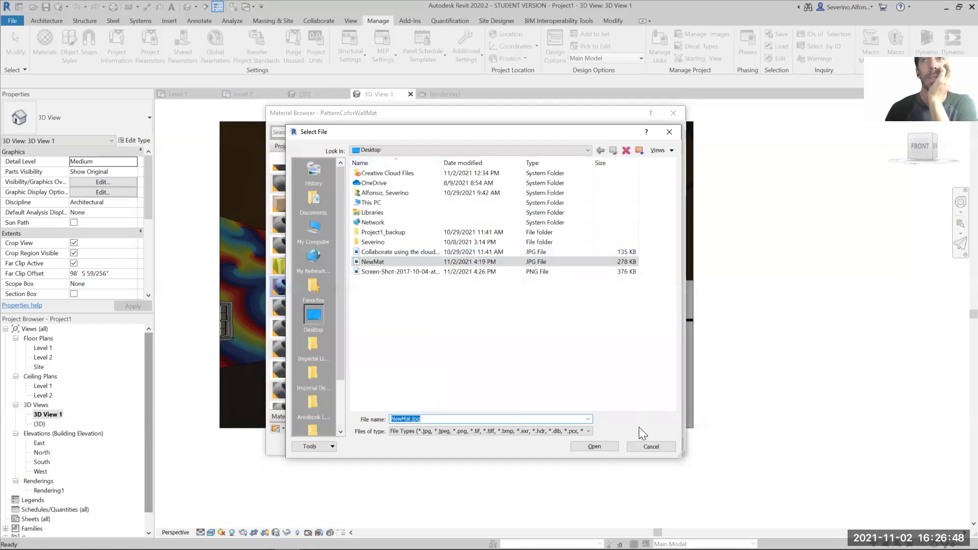
click(595, 446)
click(595, 447)
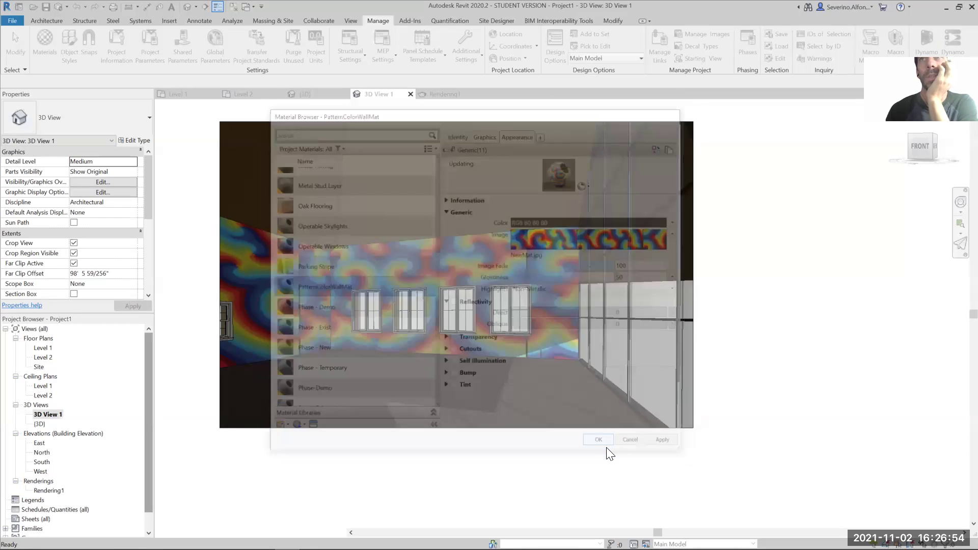
click(602, 444)
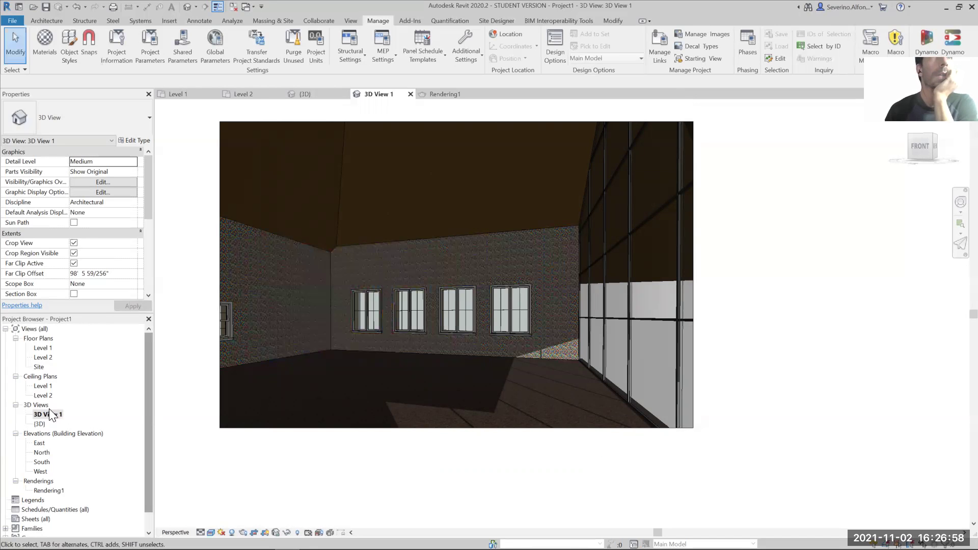
Set the NewMat.jpg texture sample size to 20'-0" wide by 30'-0" high and apply it
click(45, 46)
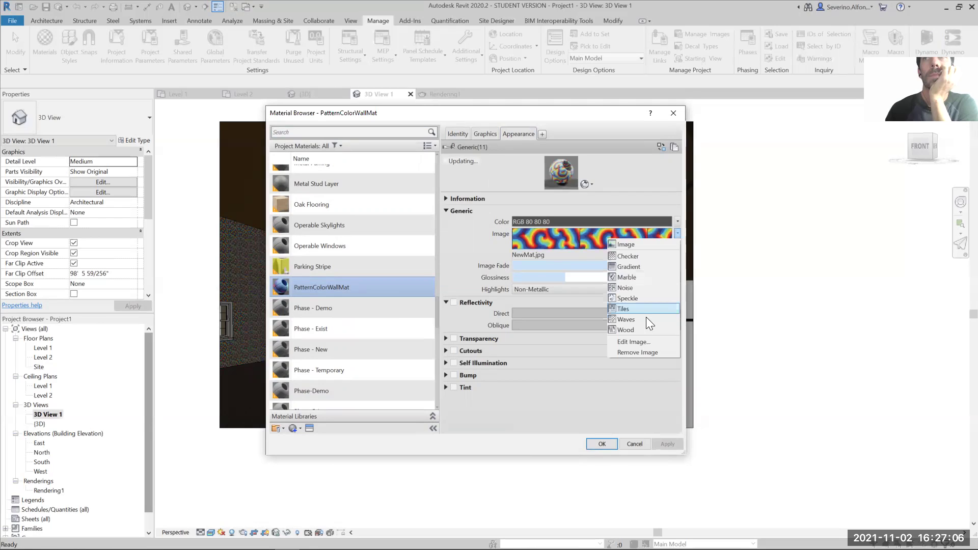
key(Return)
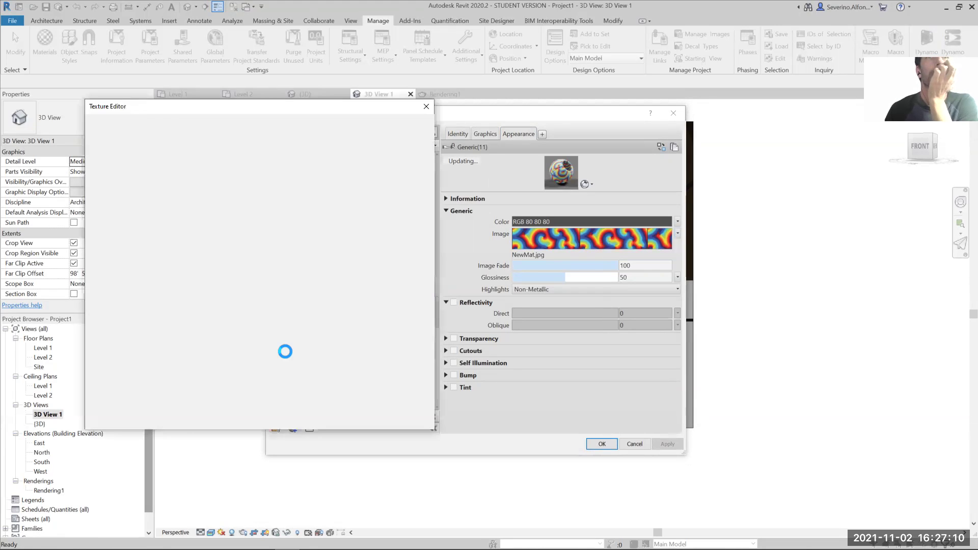
click(414, 349)
double_click(160, 345)
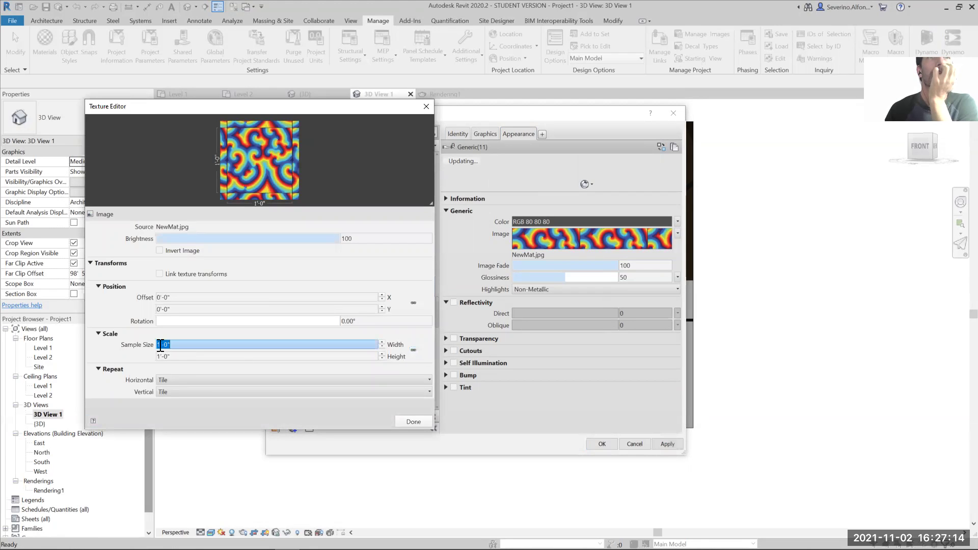
click(159, 345)
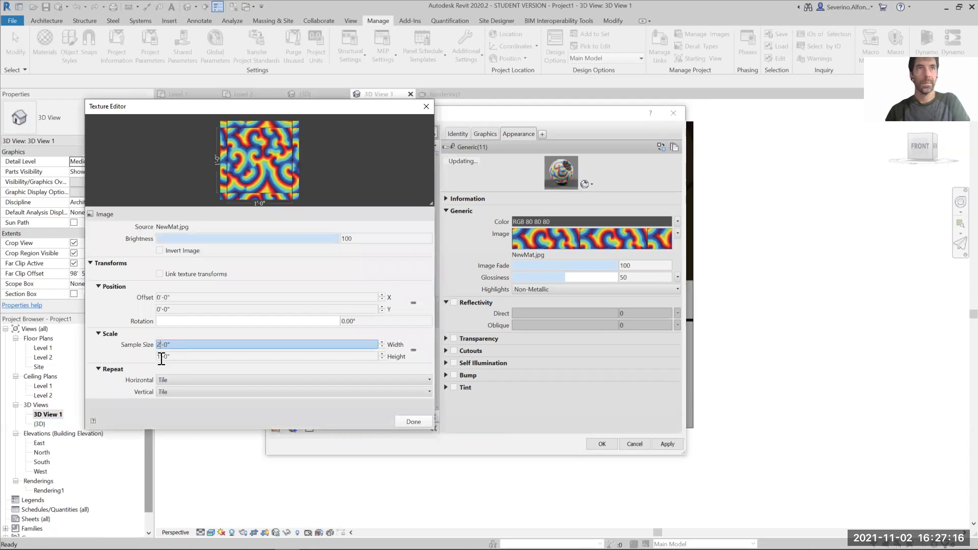
text(20)
key(Tab)
double_click(160, 356)
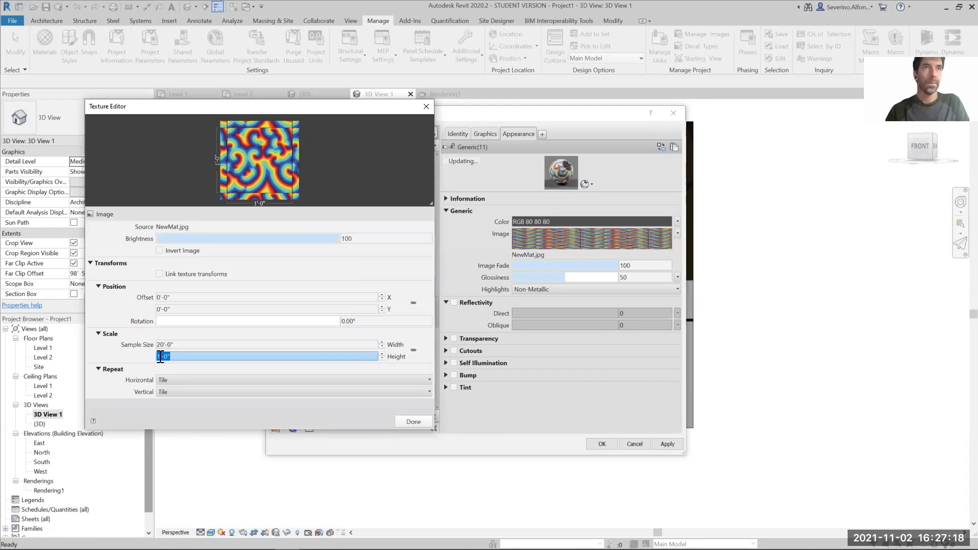
click(160, 356)
double_click(156, 356)
text(30)
key(Tab)
click(408, 422)
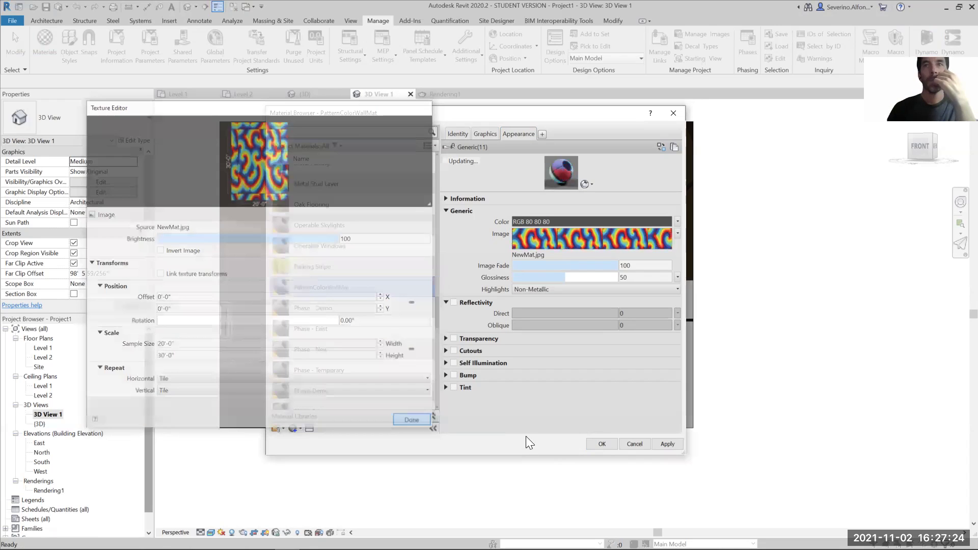
click(600, 444)
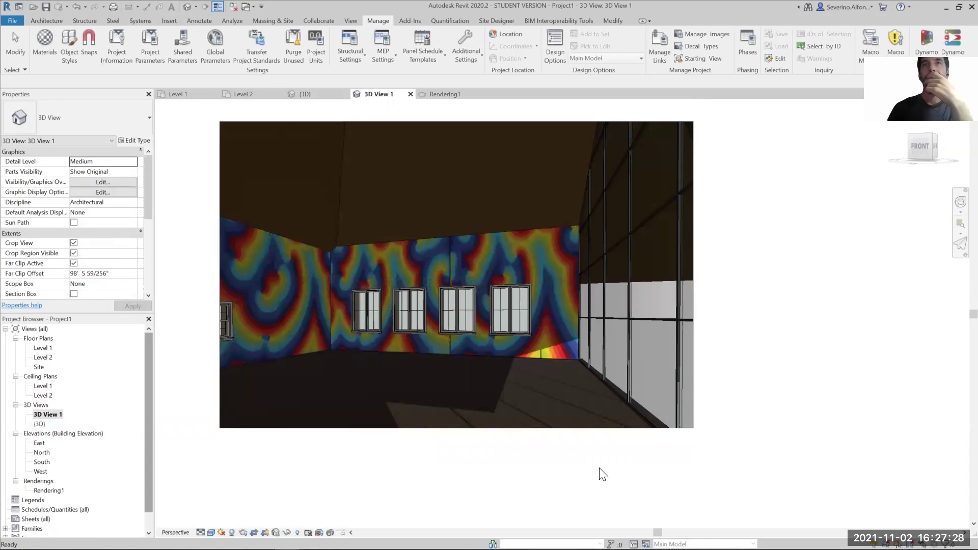
Switch to Photoshop and inspect the swirl pattern image up close, then fit it on screen
click(445, 321)
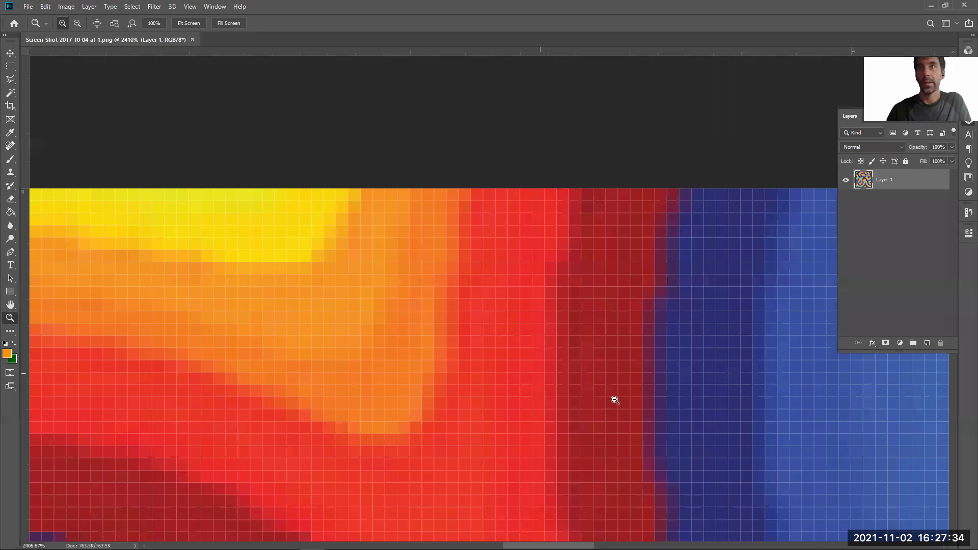
key(alt+Tab)
alt+scroll(621, 258, down, 3)
alt+scroll(540, 208, up, 6)
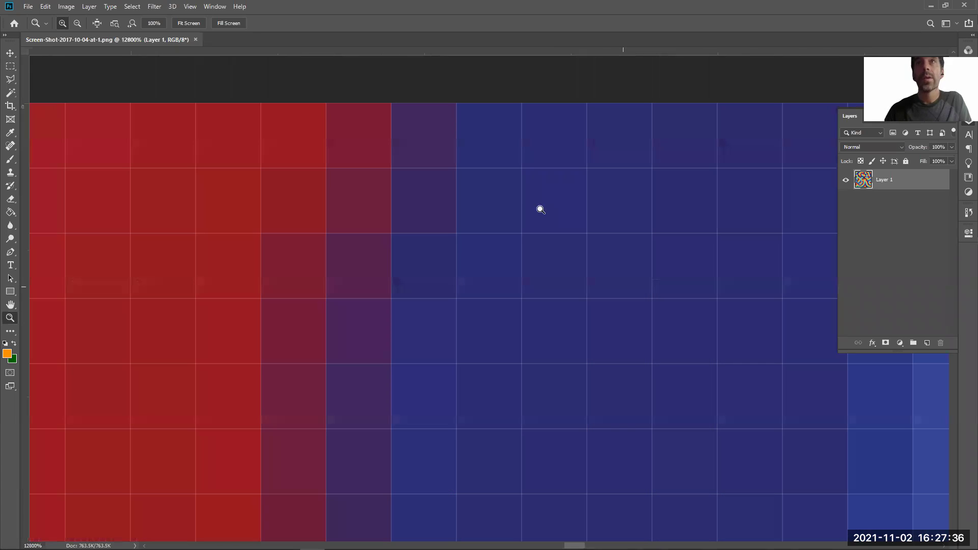
right_click(537, 209)
key(ctrl+0)
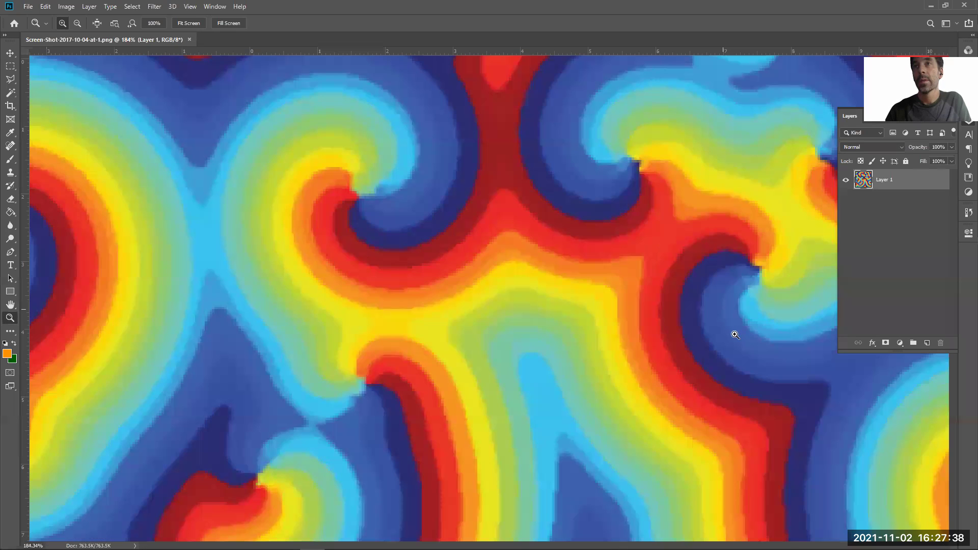
alt+scroll(672, 342, up, 8)
right_click(448, 284)
click(487, 291)
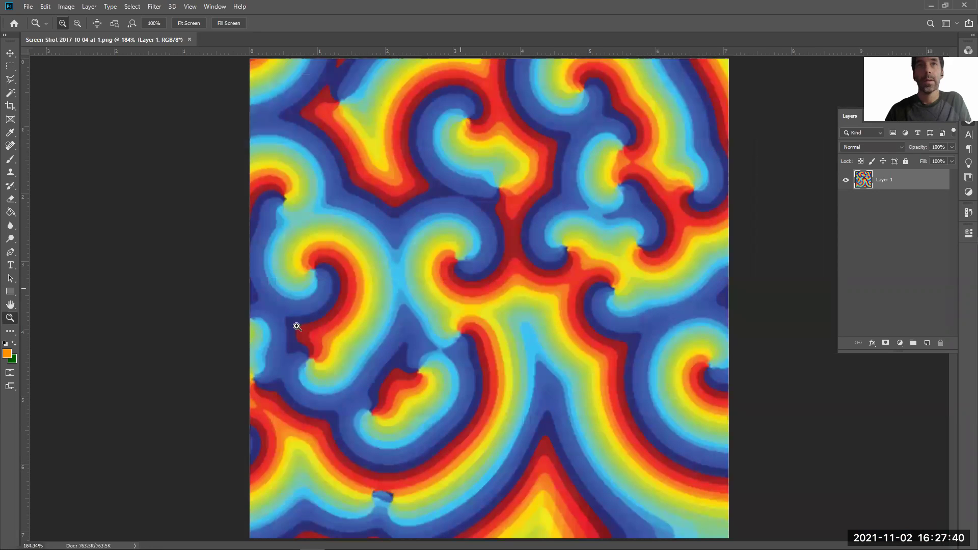
drag(245, 328, 288, 343)
alt+scroll(288, 343, up, 4)
right_click(308, 273)
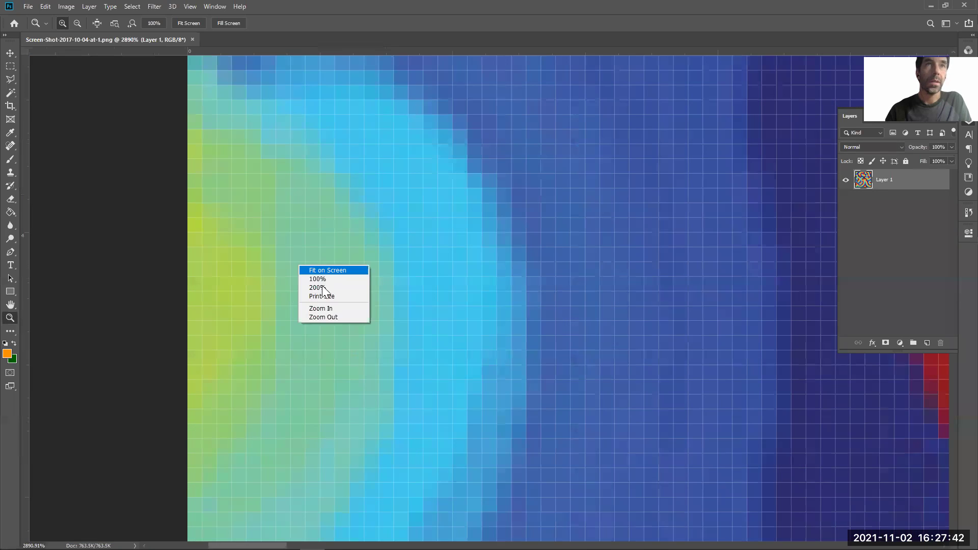
alt+scroll(485, 475, down, 4)
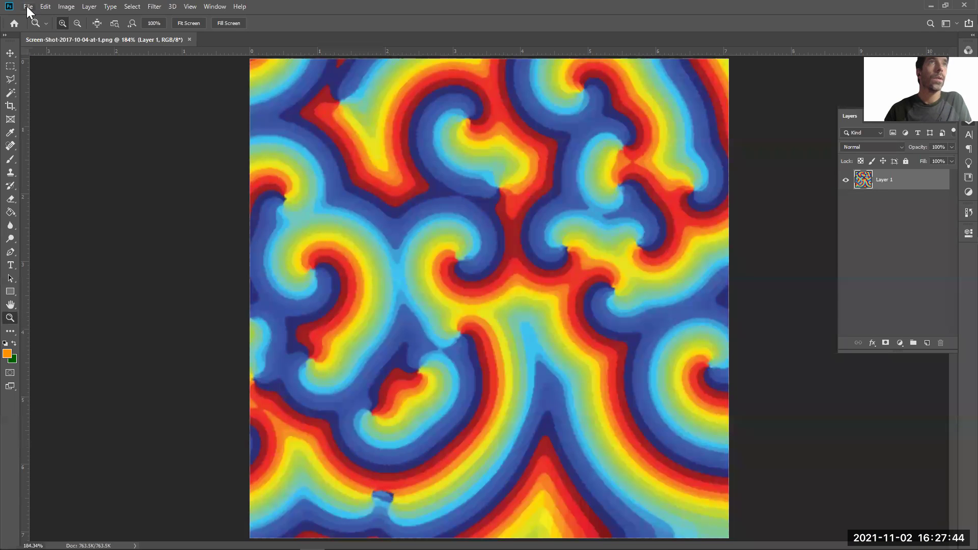
Save the swirl image as a JPEG named NewMat, replacing the existing file, then return to Revit
click(28, 6)
click(50, 117)
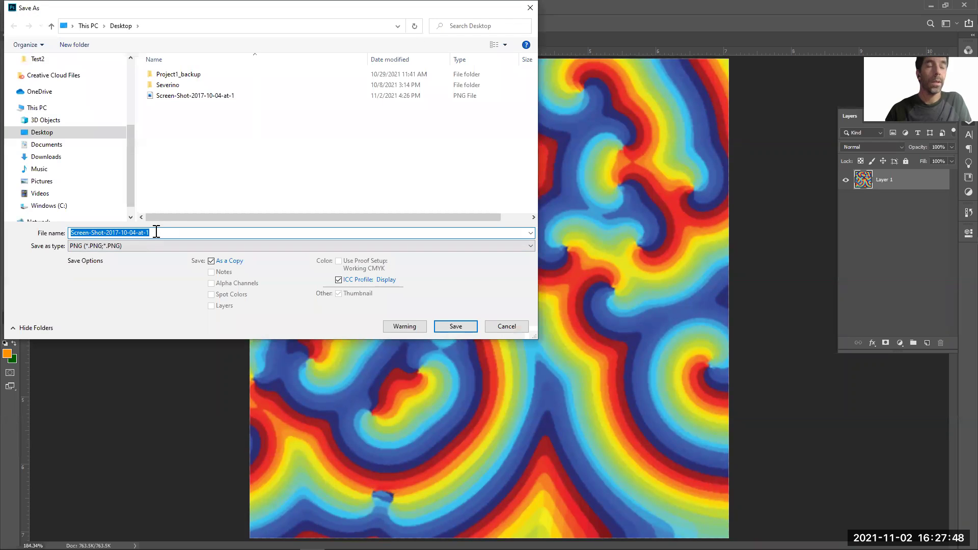
text(New)
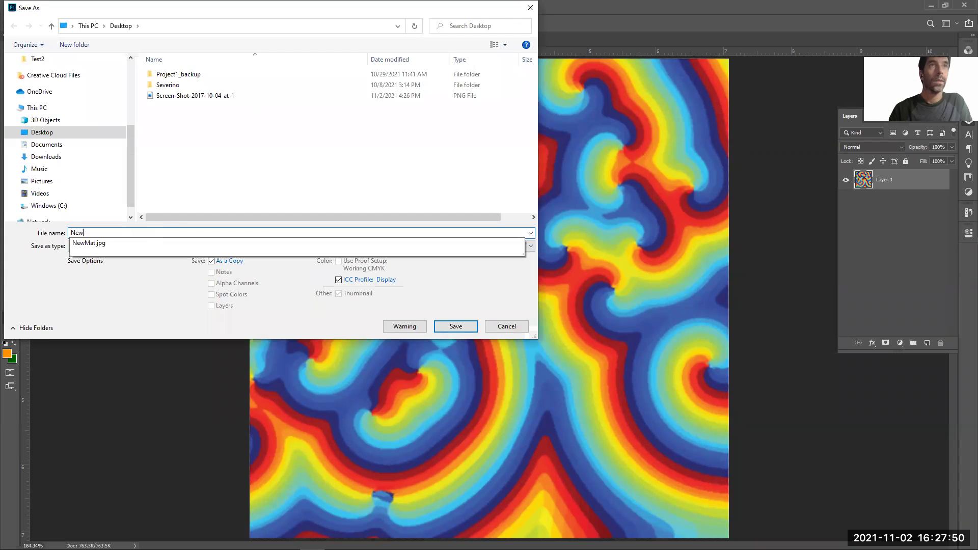
text(Mat)
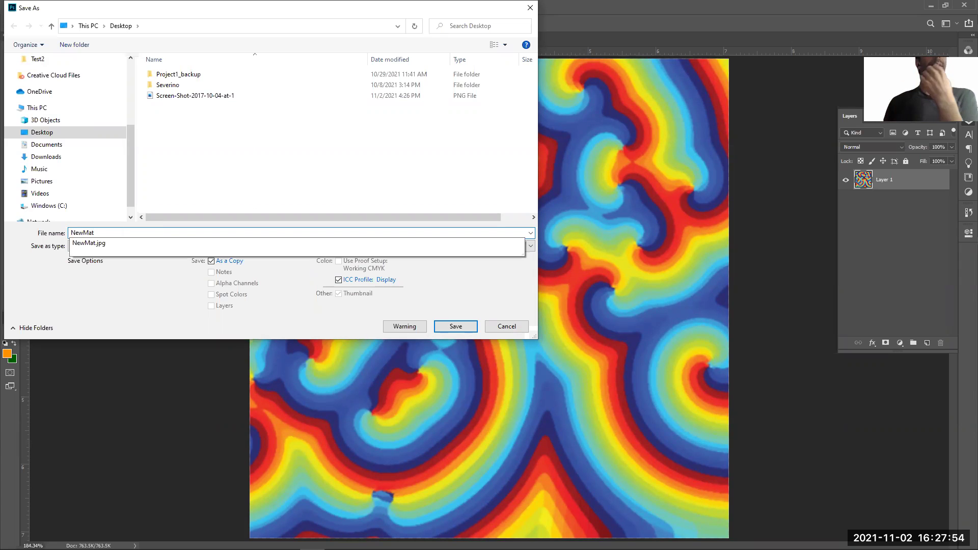
click(127, 244)
click(126, 245)
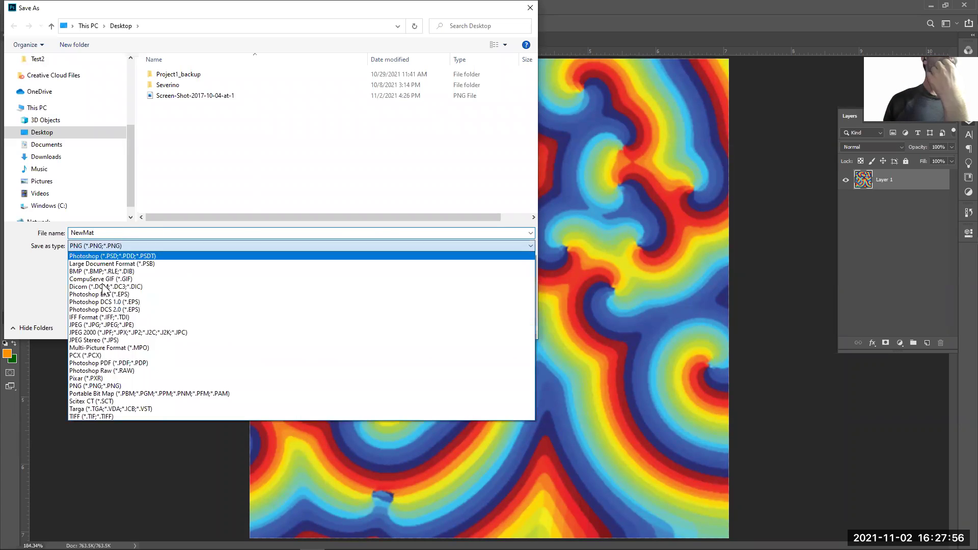
click(100, 325)
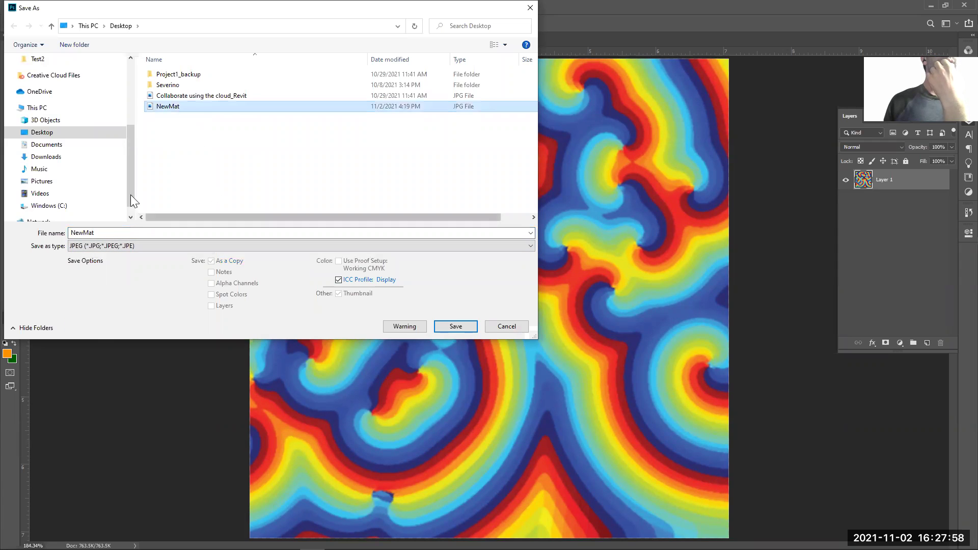
click(439, 330)
click(514, 278)
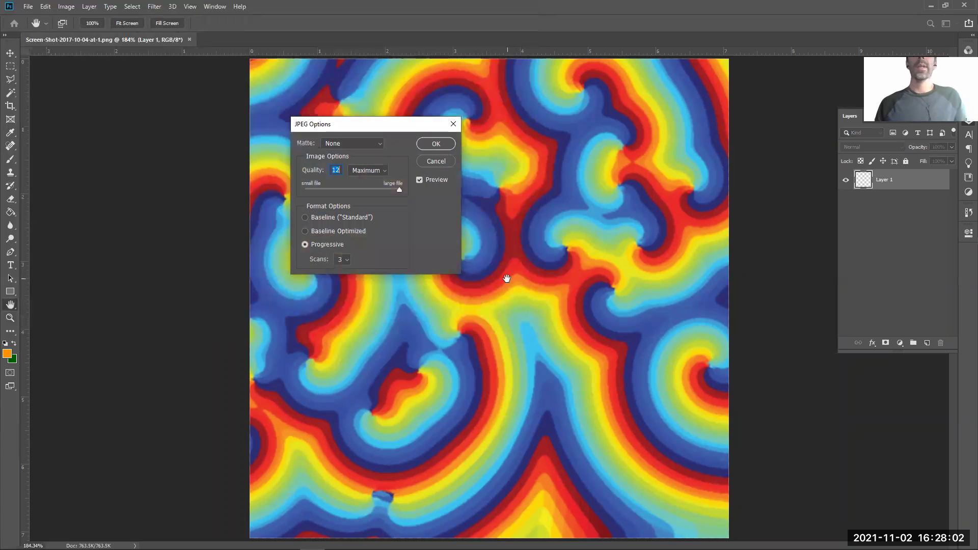
key(Return)
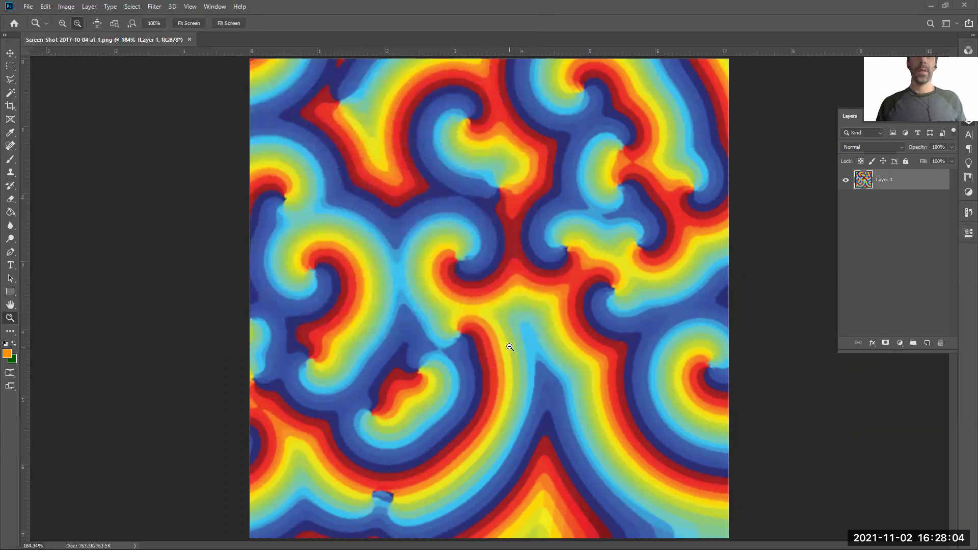
key(alt+Tab)
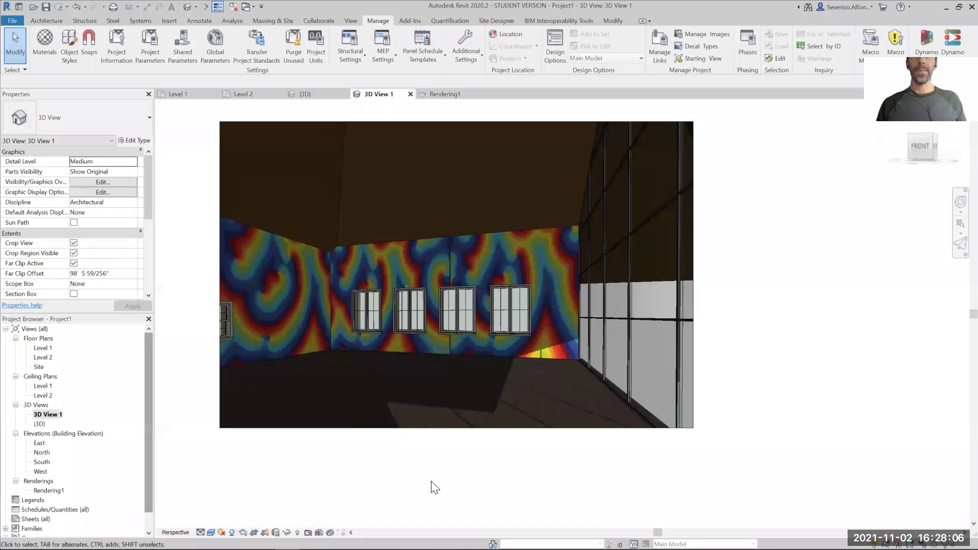
click(43, 49)
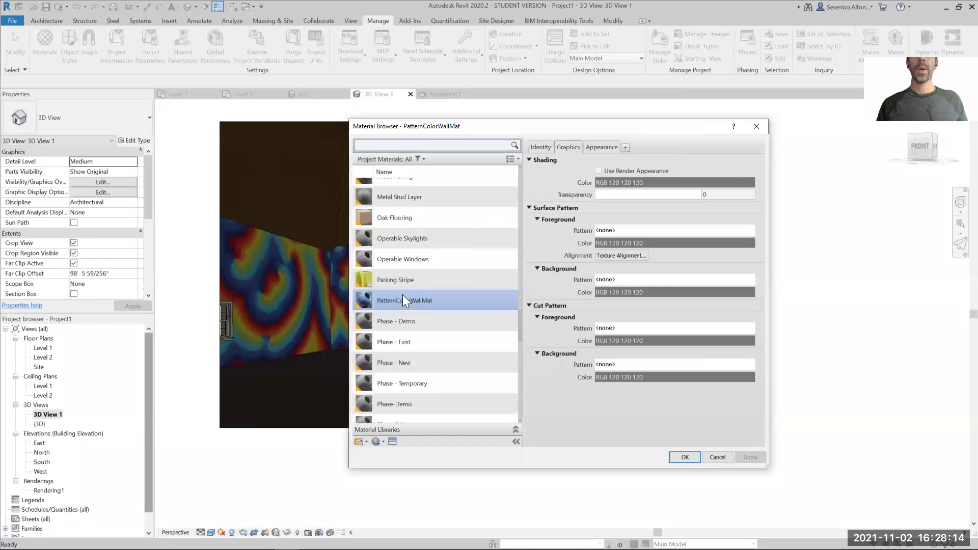
click(594, 142)
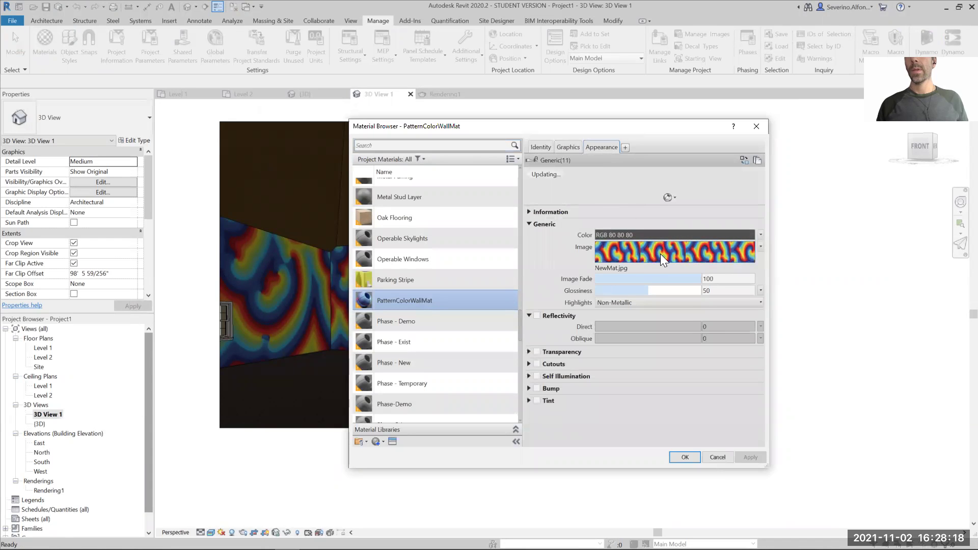
click(660, 254)
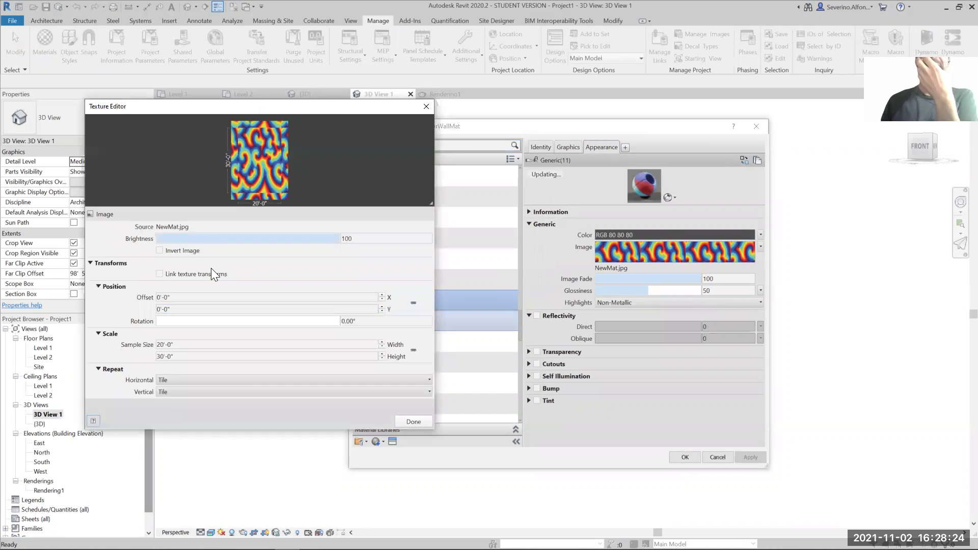
click(418, 422)
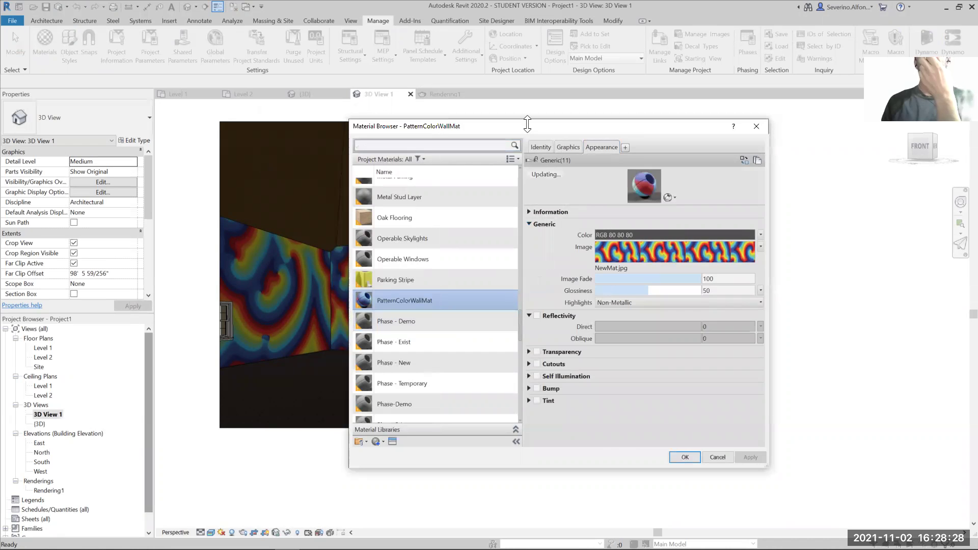
mouse_move(527, 124)
mouse_down()
mouse_move(529, 183)
mouse_move(521, 118)
mouse_up()
click(667, 389)
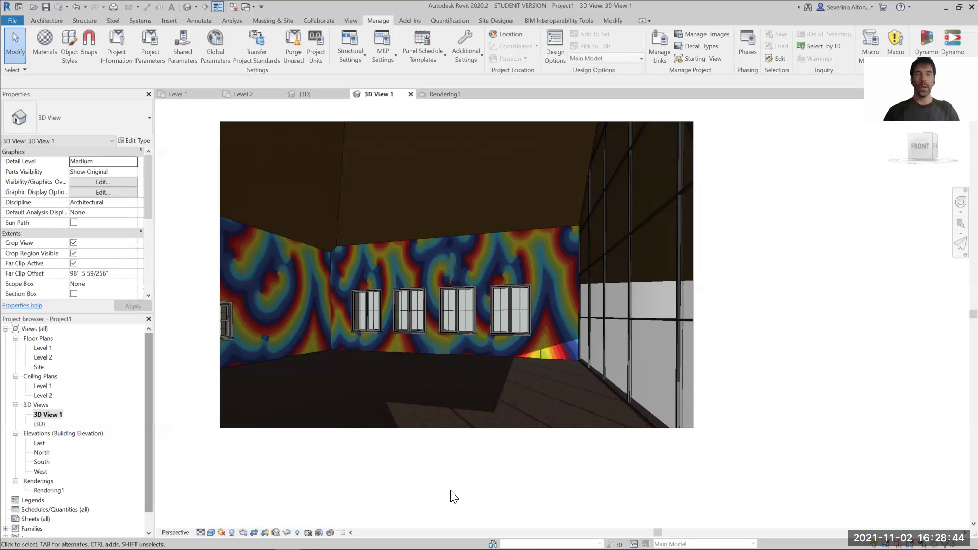
Zoom in and out on the patterned walls, then bring up the swirl image in Photoshop zoomed out
scroll(447, 255, up, 2)
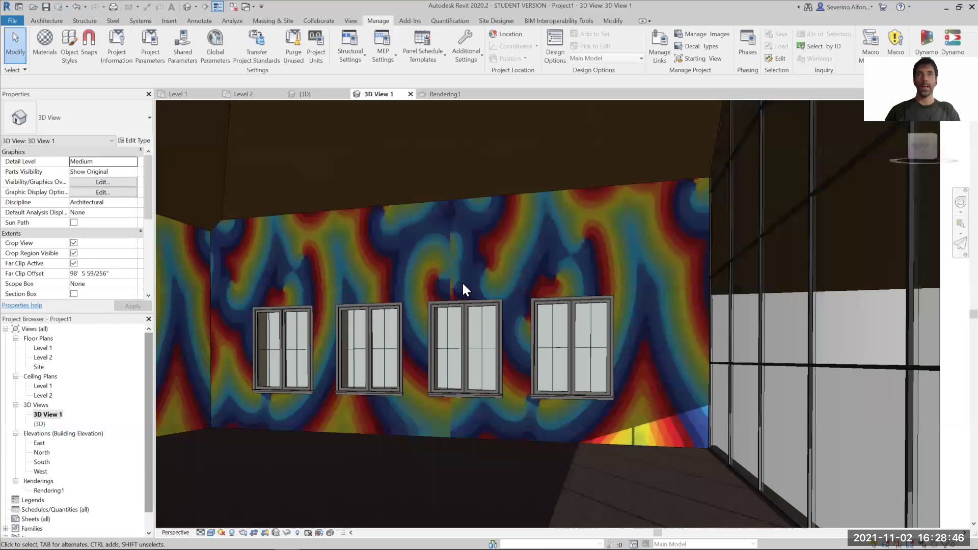
scroll(543, 387, up, 2)
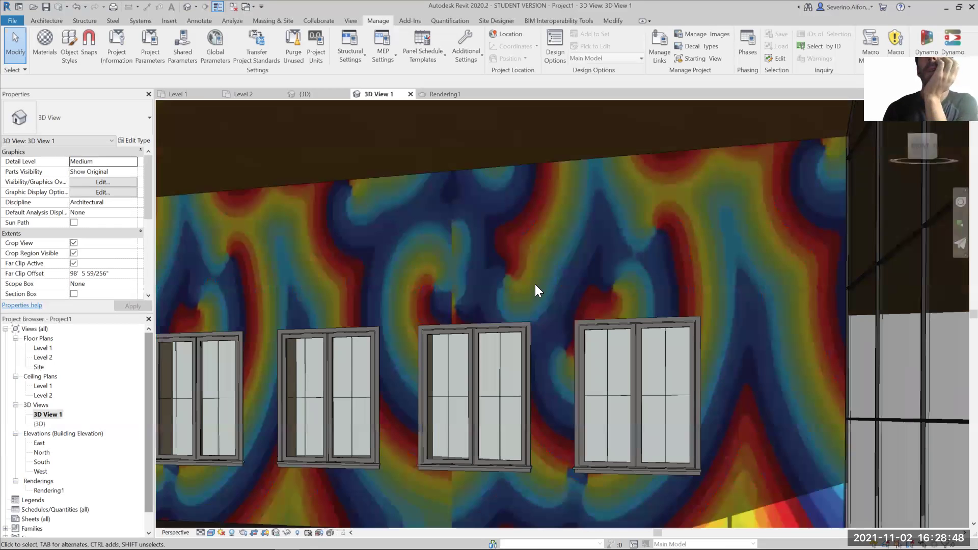
scroll(535, 285, down, 1)
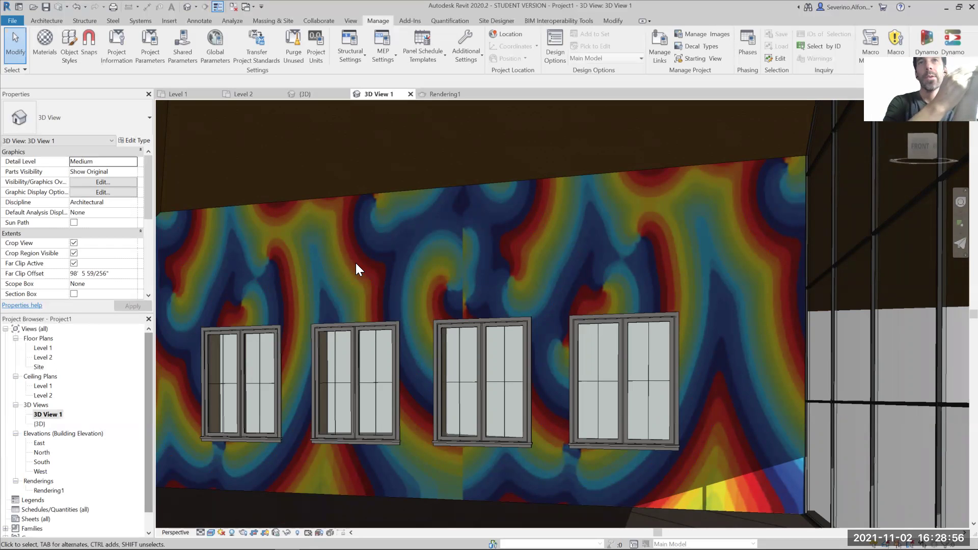
scroll(377, 284, down, 2)
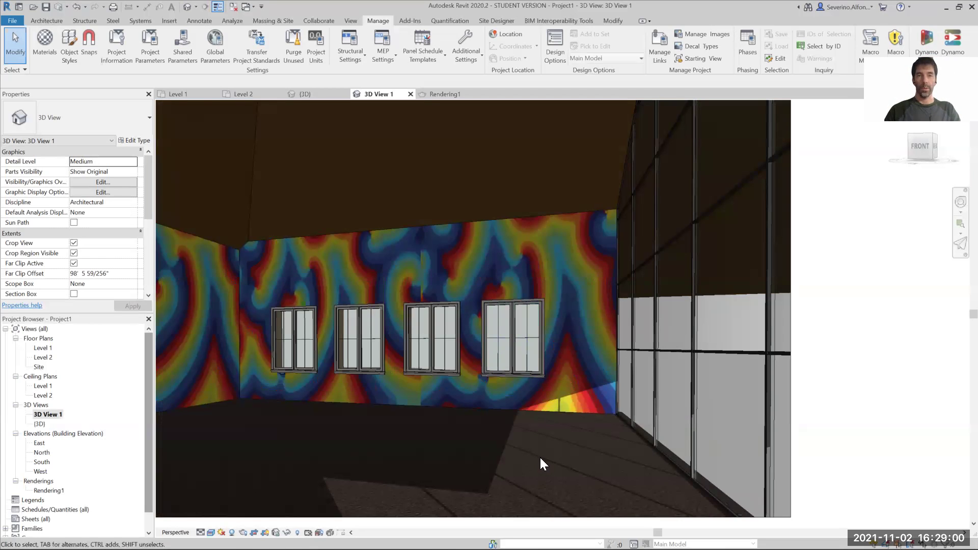
key(alt+Tab)
key(ctrl+minus)
key(ctrl+minus)
Briefly try the crop and lasso tools, then start and cancel a Save As
key(c)
right_click(535, 266)
click(543, 273)
key(l)
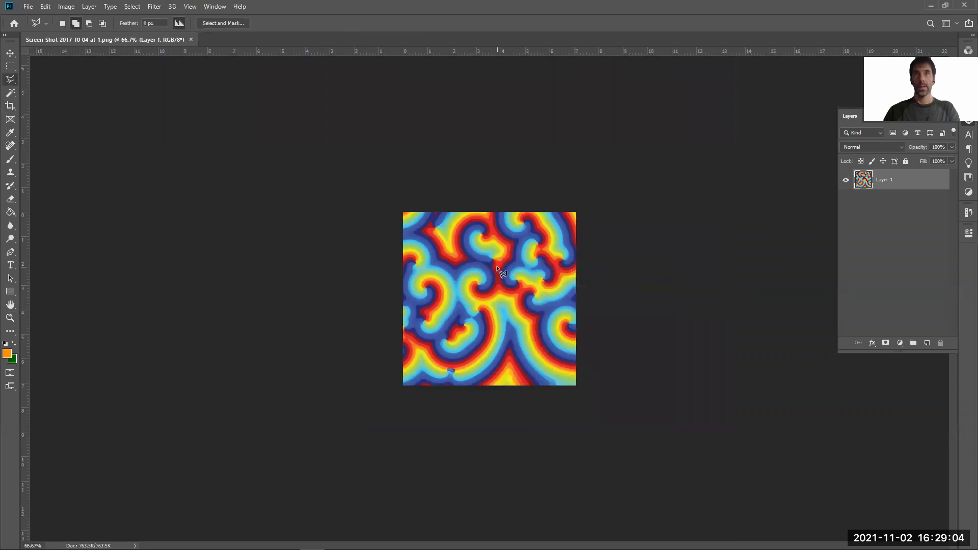
right_click(501, 267)
click(435, 289)
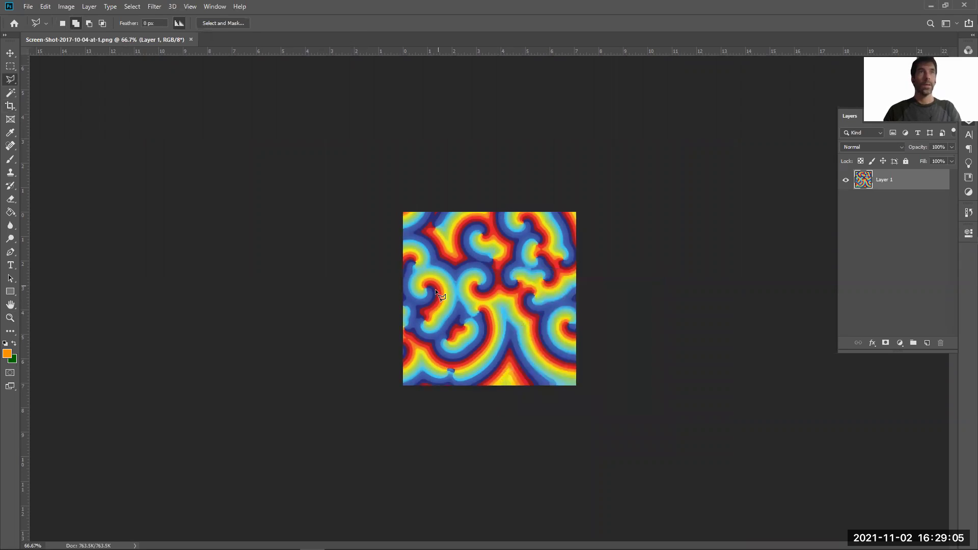
click(28, 6)
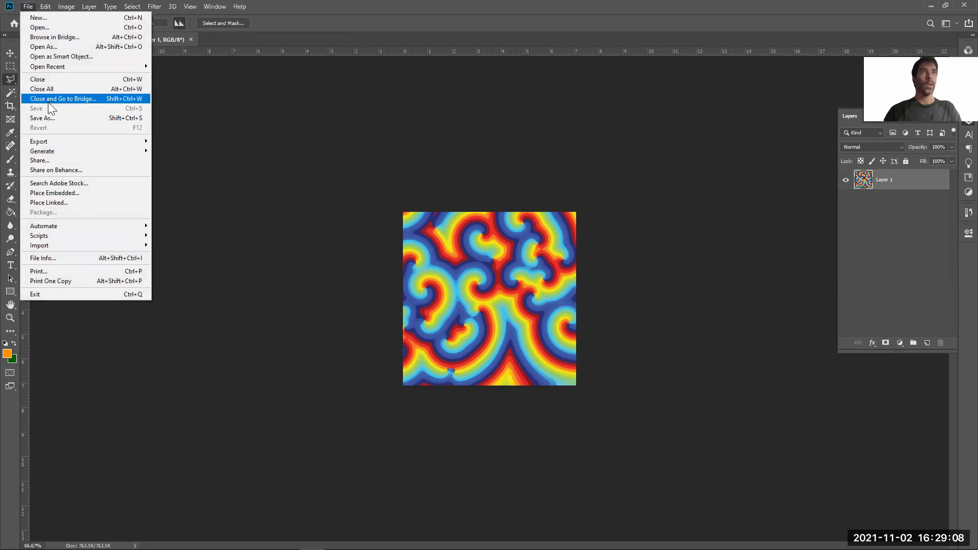
click(46, 117)
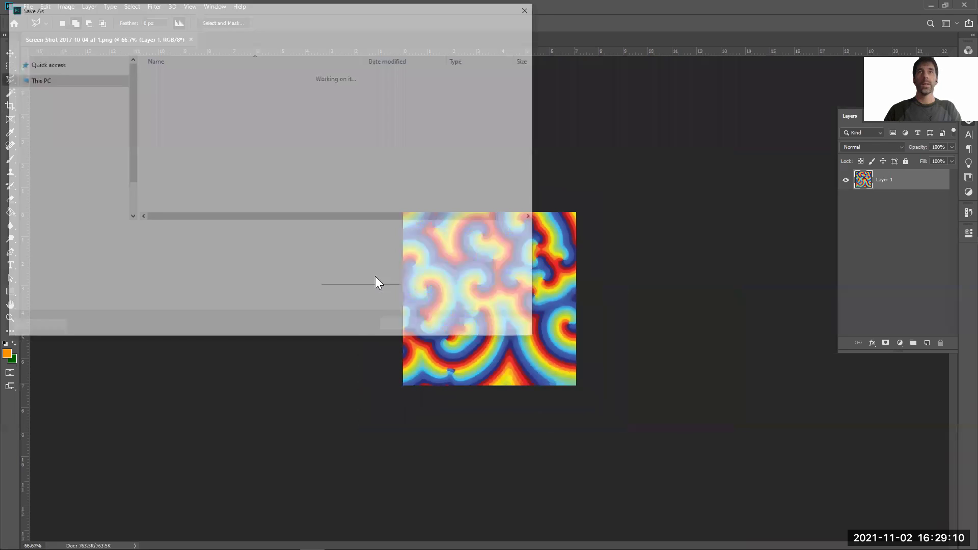
key(Escape)
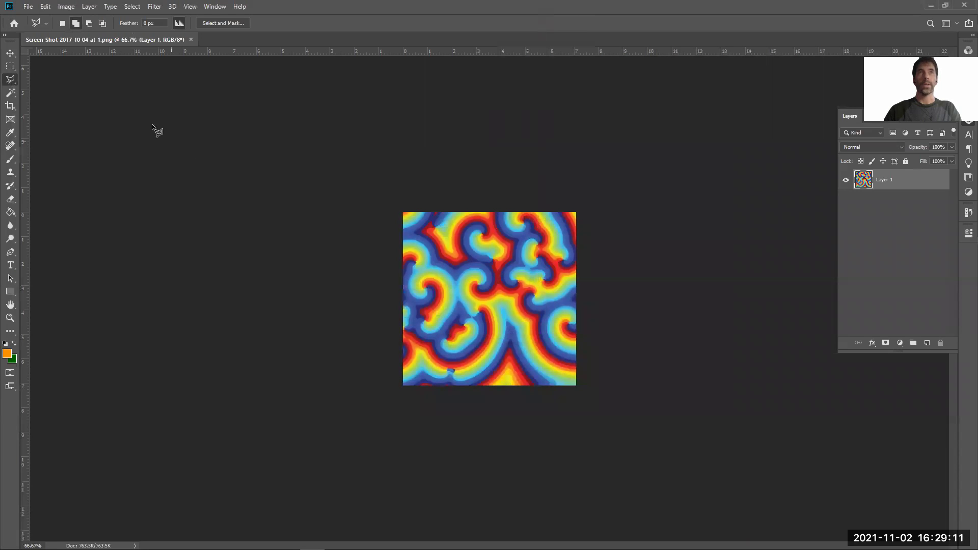
Widen the canvas to 14 inches with the image anchored at the left
click(64, 7)
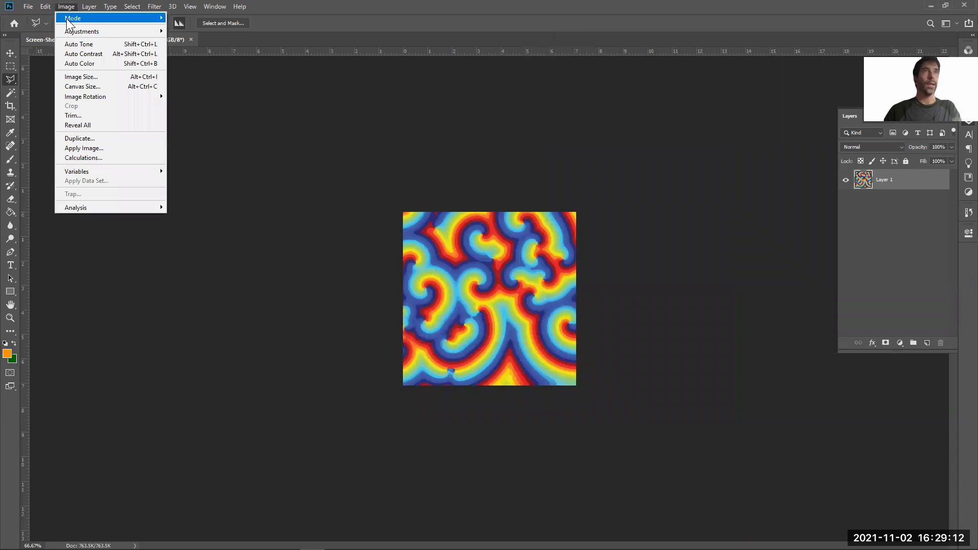
click(77, 87)
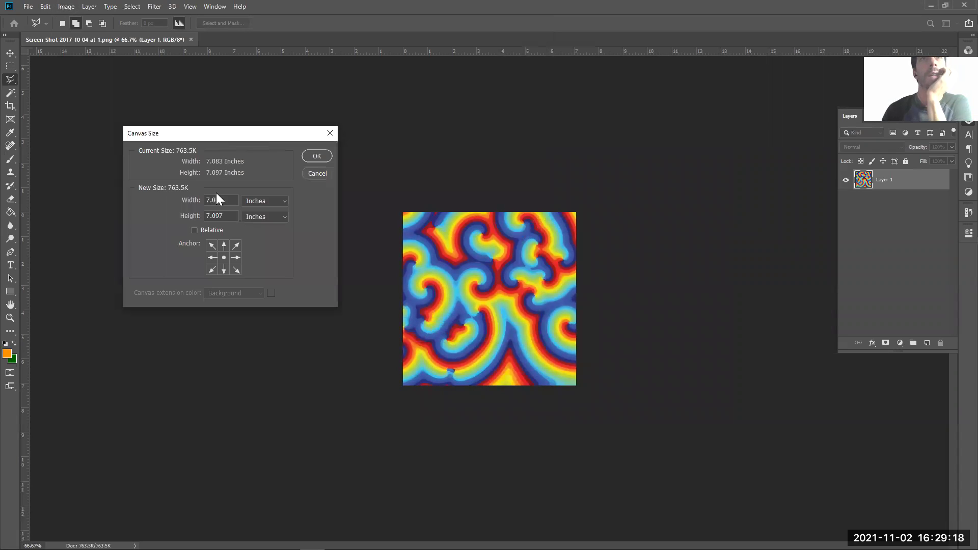
click(212, 257)
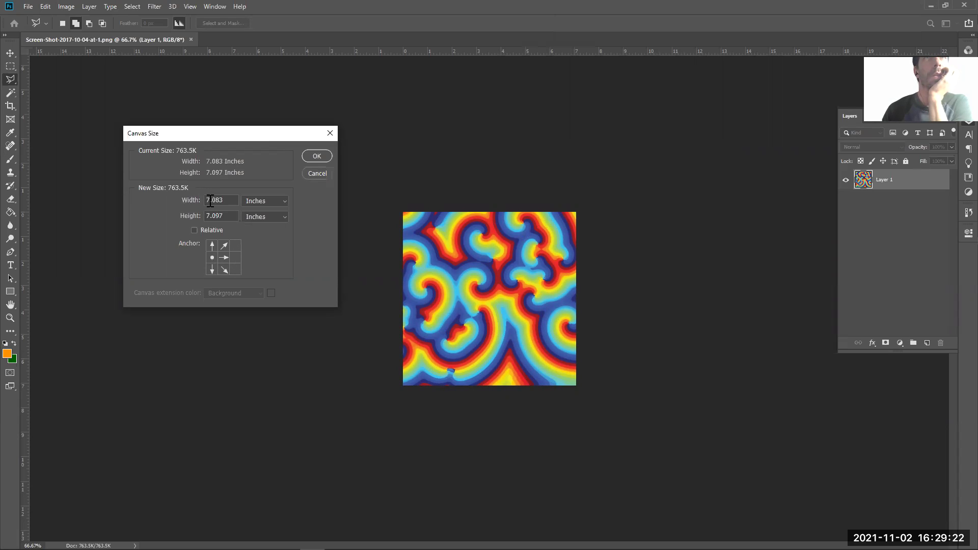
drag(223, 198, 192, 201)
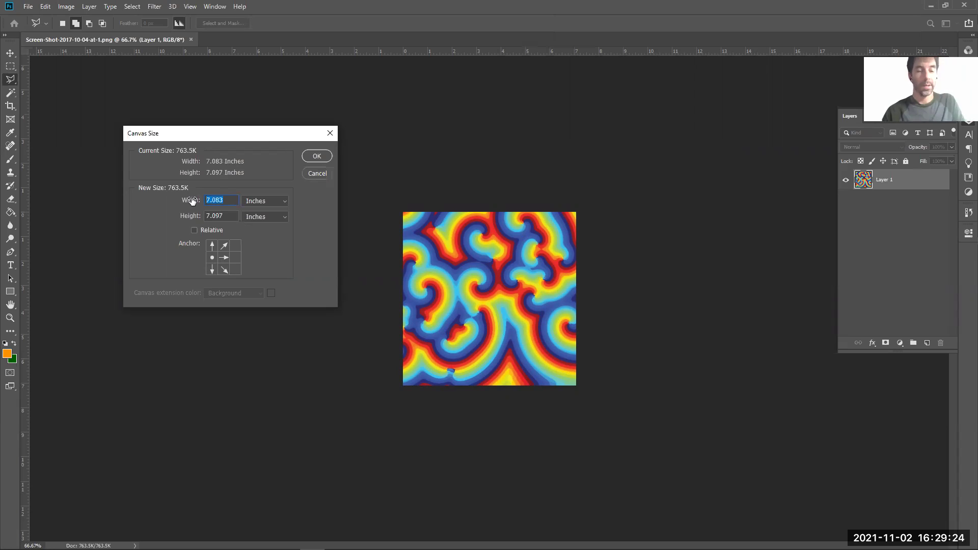
text(14)
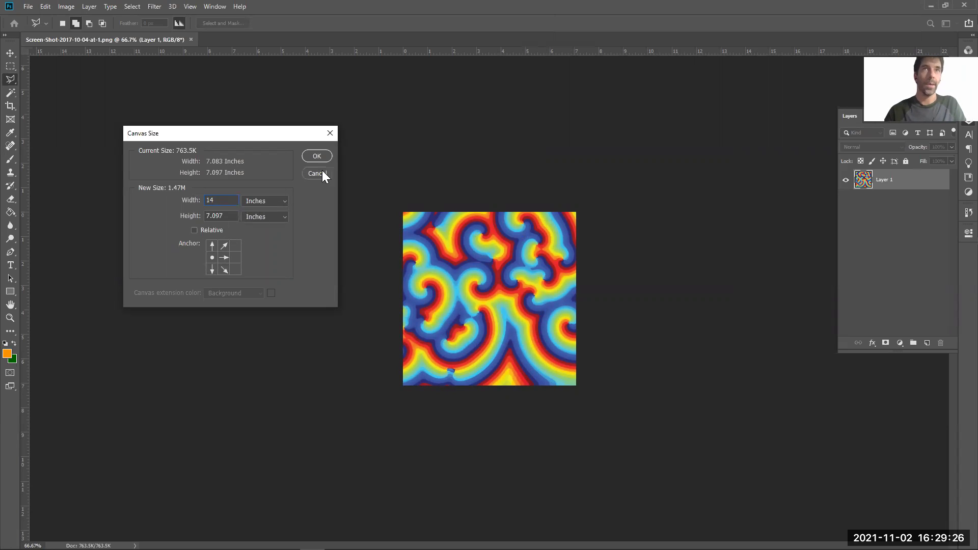
click(318, 151)
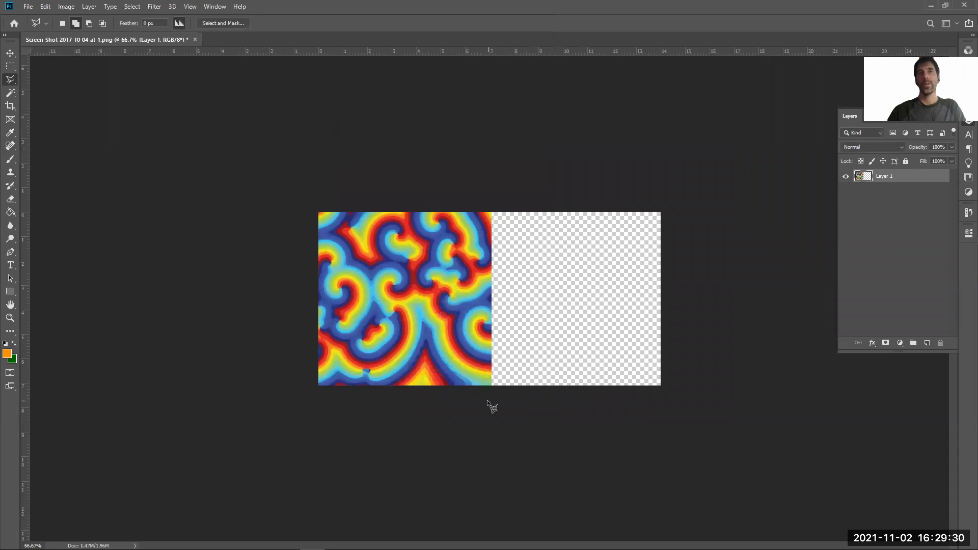
Copy the left-half pattern onto a new layer and move it into the empty right half
key(m)
mouse_move(319, 212)
mouse_down()
mouse_move(358, 295)
mouse_move(491, 428)
mouse_up()
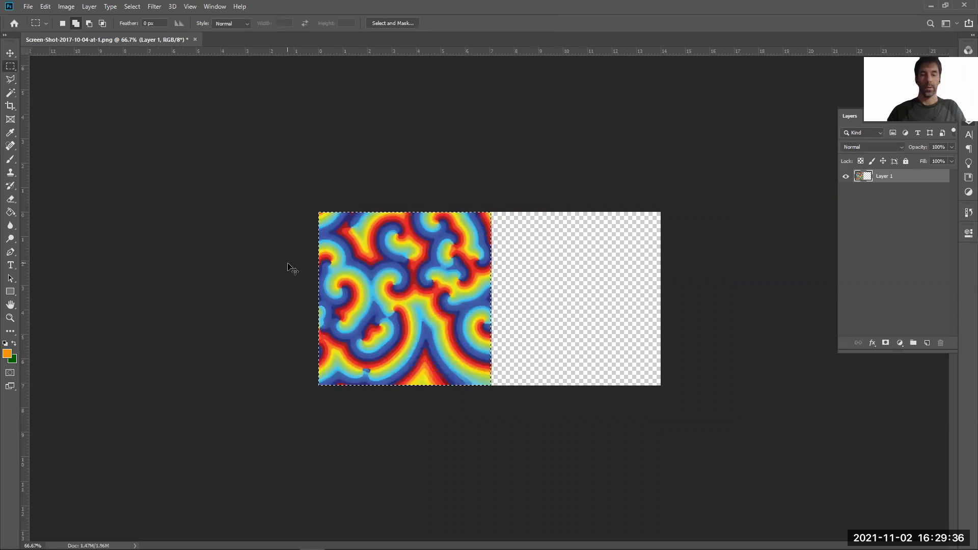
key(ctrl+j)
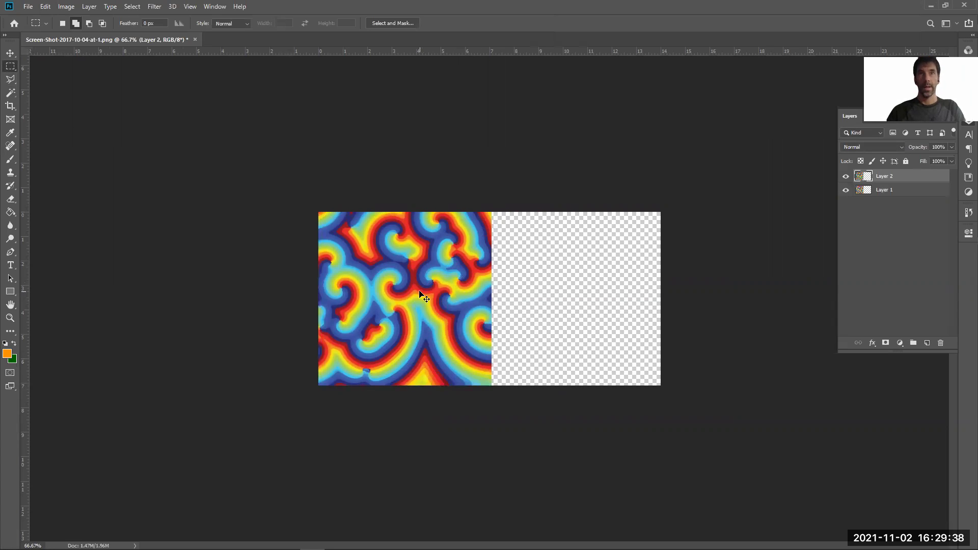
ctrl+drag(419, 293, 588, 290)
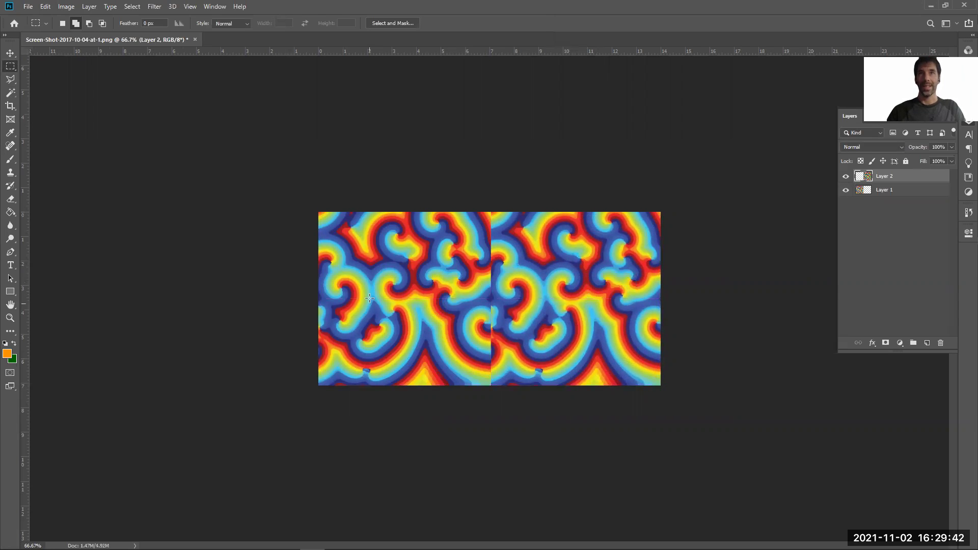
Flip the right-half copy horizontally with Free Transform and align it at the seam
right_click(535, 278)
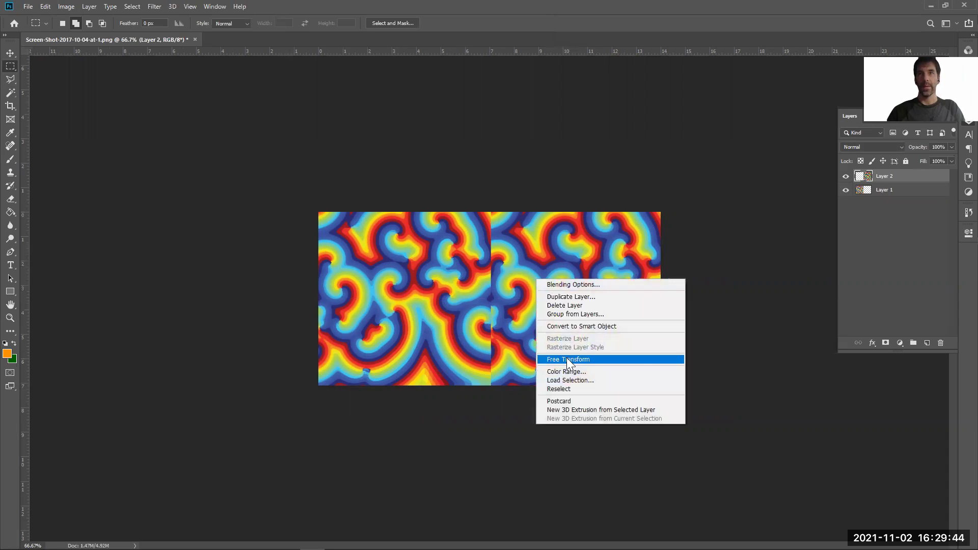
key(Escape)
key(ctrl+t)
right_click(558, 274)
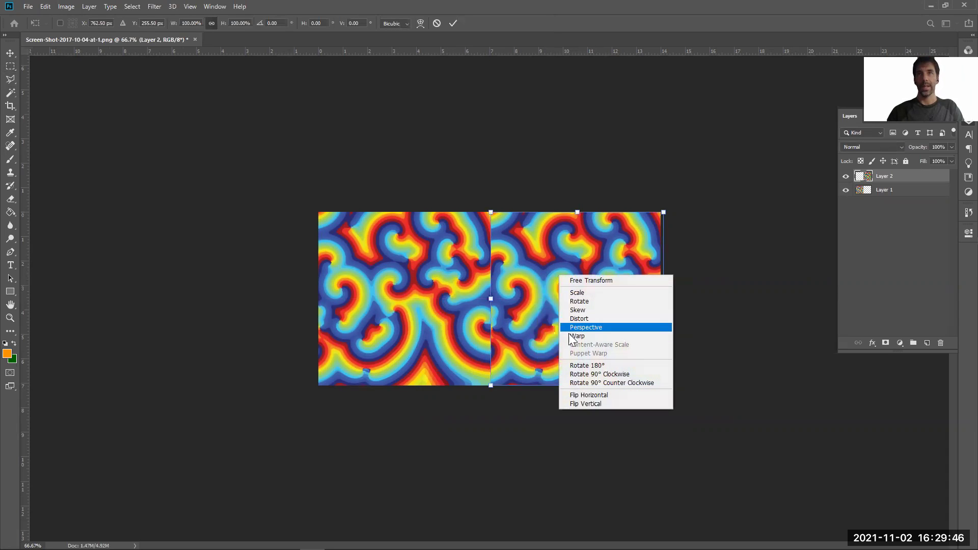
click(593, 396)
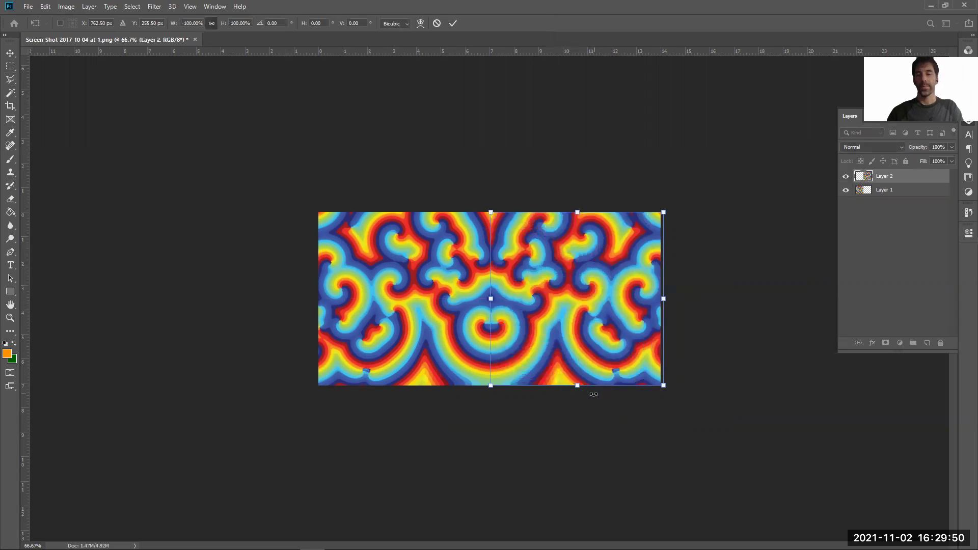
key(Return)
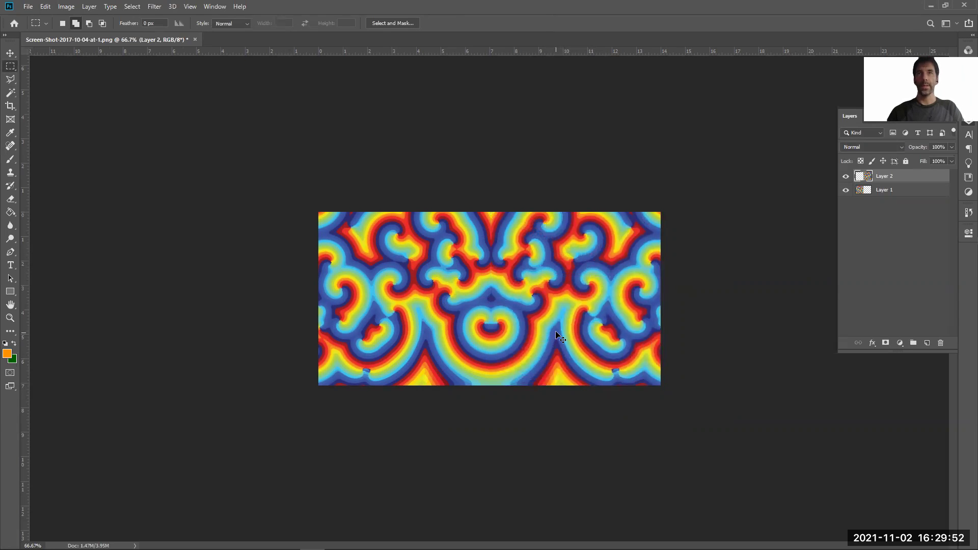
mouse_move(555, 334)
ctrl+mouse_down()
mouse_move(469, 333)
mouse_move(565, 334)
mouse_move(555, 334)
ctrl+mouse_up()
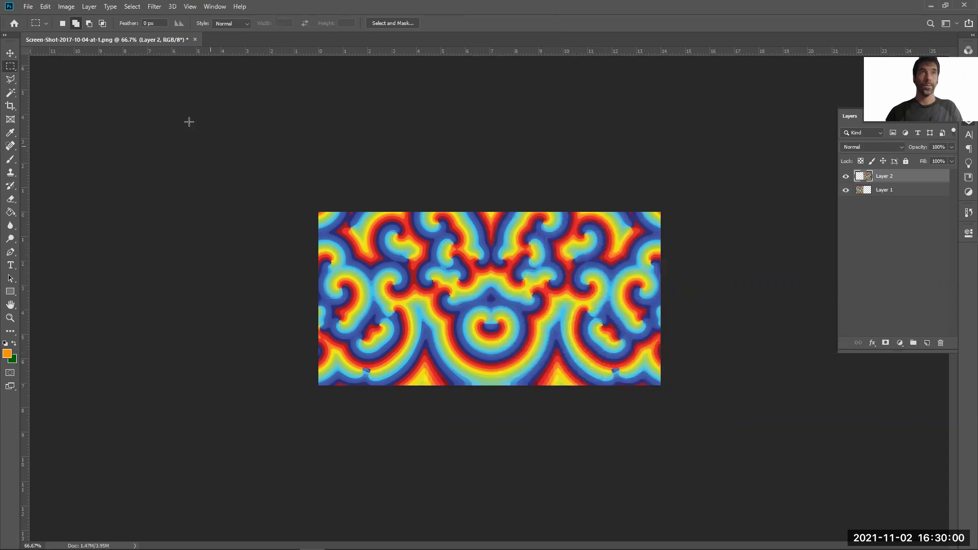
Double the canvas height with the image kept at the top, then merge the layers
click(62, 6)
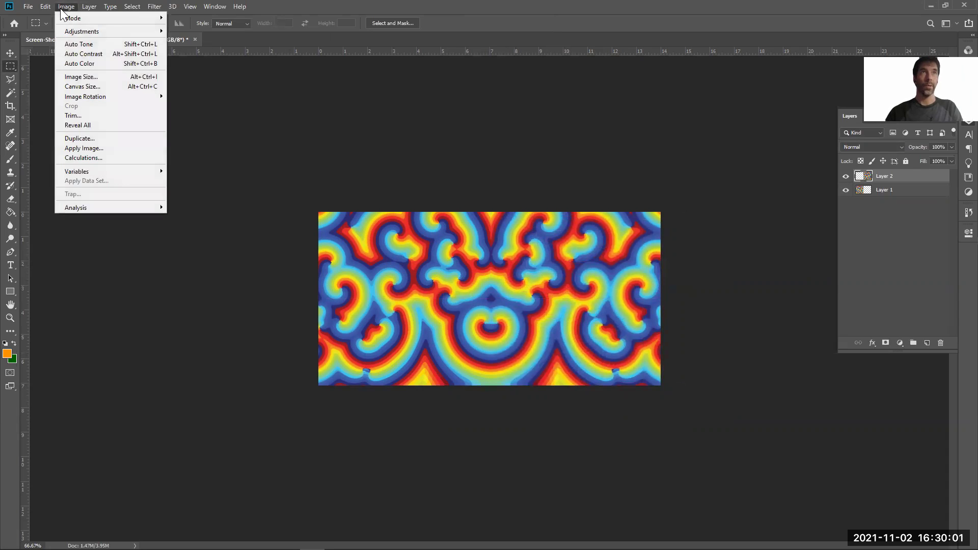
click(80, 86)
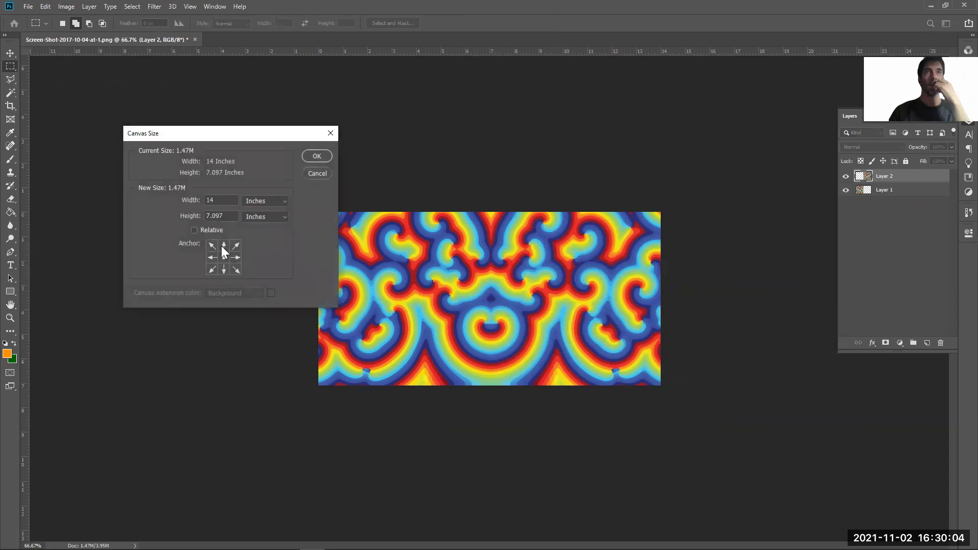
drag(224, 216, 269, 200)
click(317, 156)
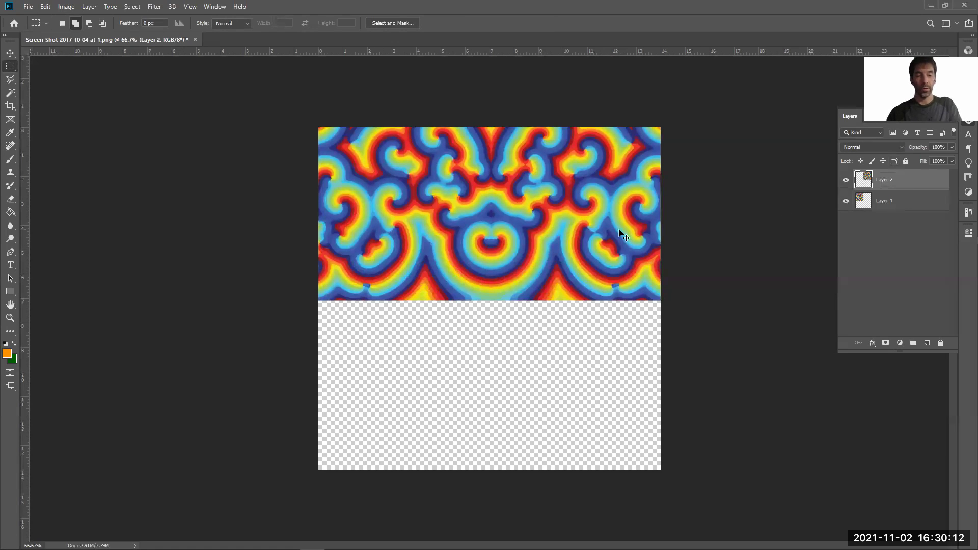
key(ctrl+e)
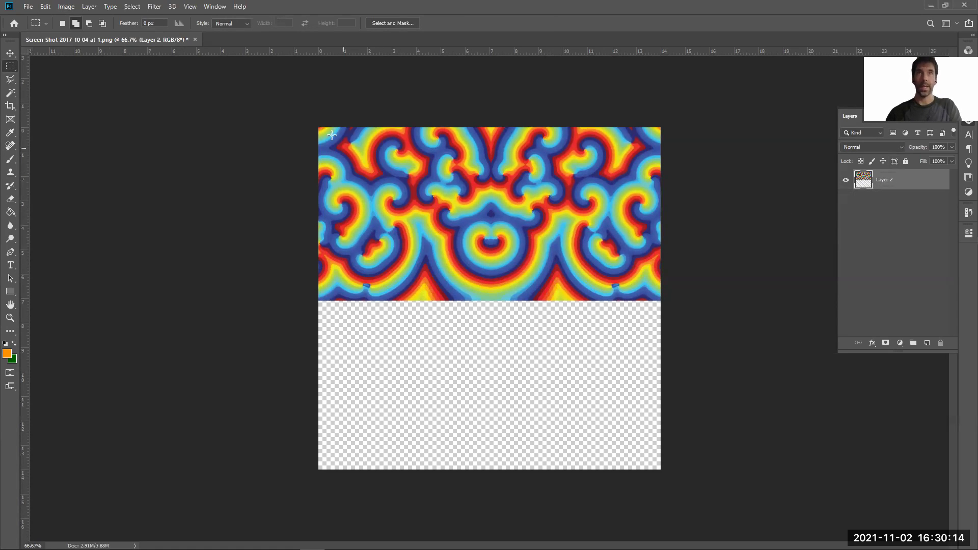
Copy the top half into the bottom, flip it vertically, and align it with the top
drag(319, 128, 683, 303)
key(ctrl+h)
key(ctrl+j)
ctrl+drag(505, 259, 502, 417)
right_click(497, 383)
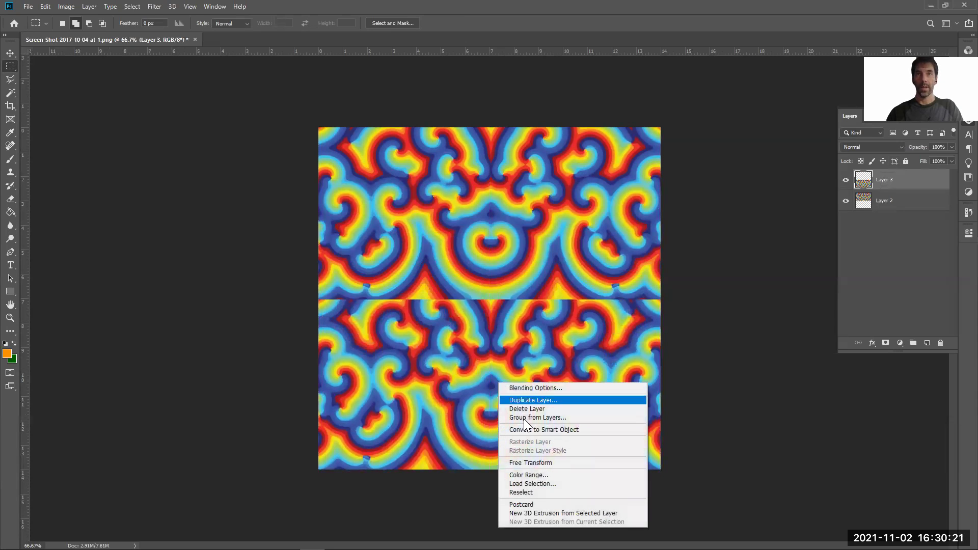
click(529, 459)
right_click(525, 355)
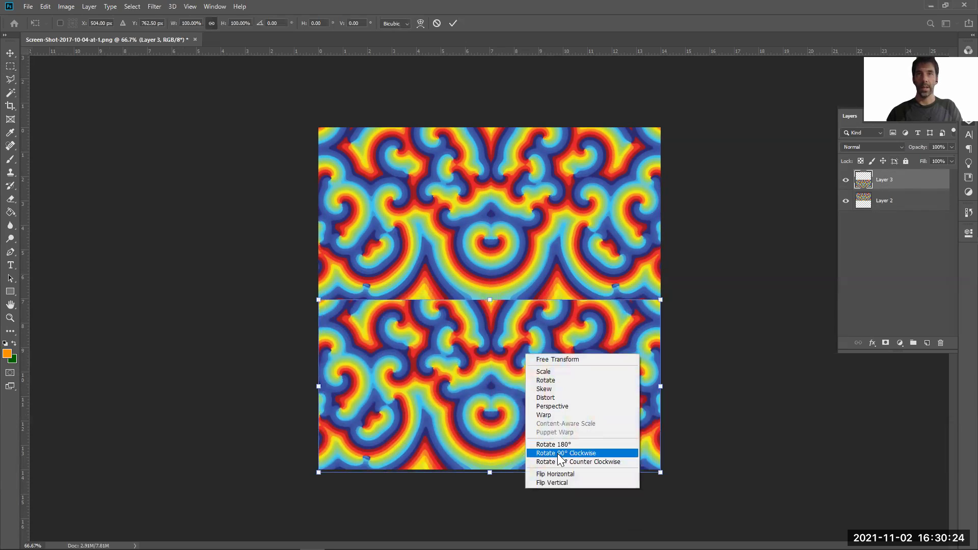
click(559, 482)
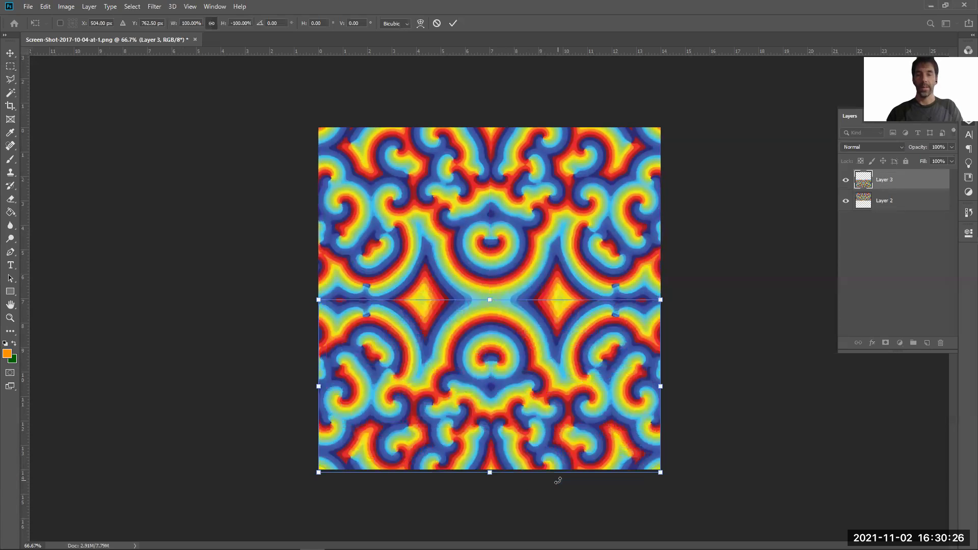
key(Return)
mouse_move(502, 376)
ctrl+mouse_down()
mouse_move(501, 350)
mouse_move(503, 393)
mouse_move(504, 377)
ctrl+mouse_up()
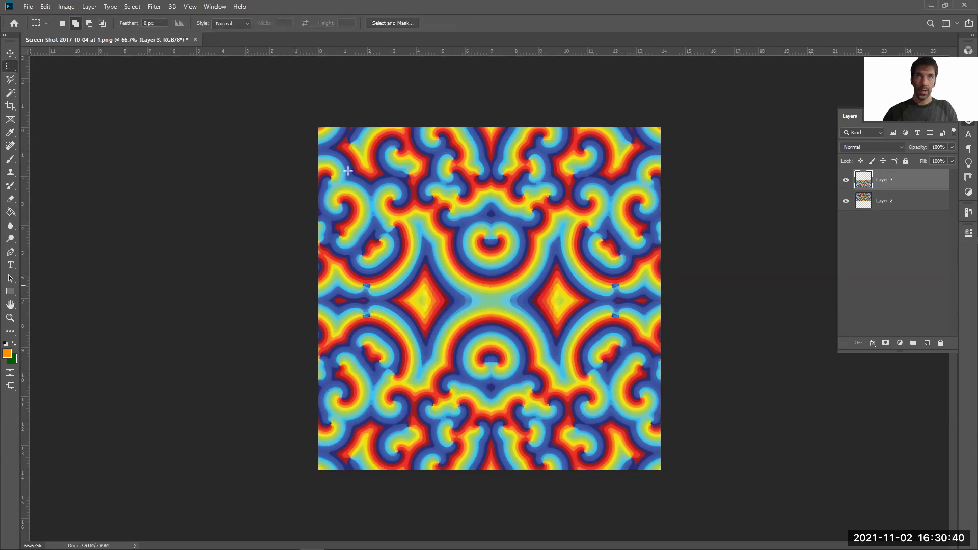
Merge the layers and save the image as JPEG 'NewMatLarge' with default quality options
key(ctrl+e)
click(29, 6)
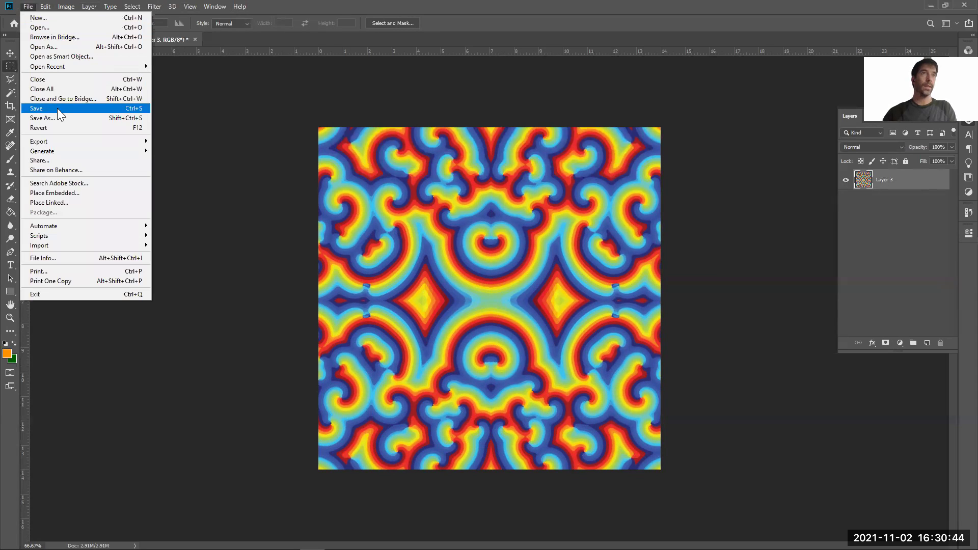
click(56, 118)
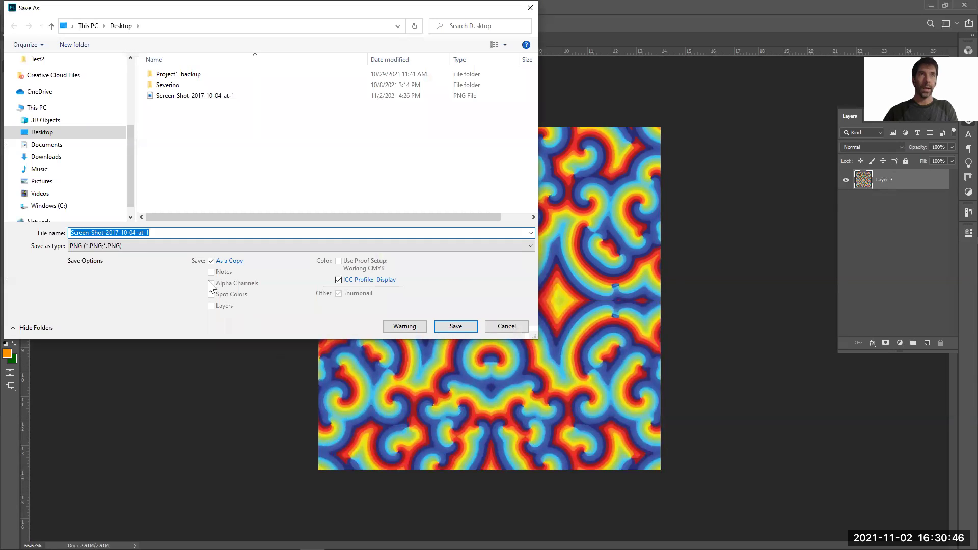
click(132, 246)
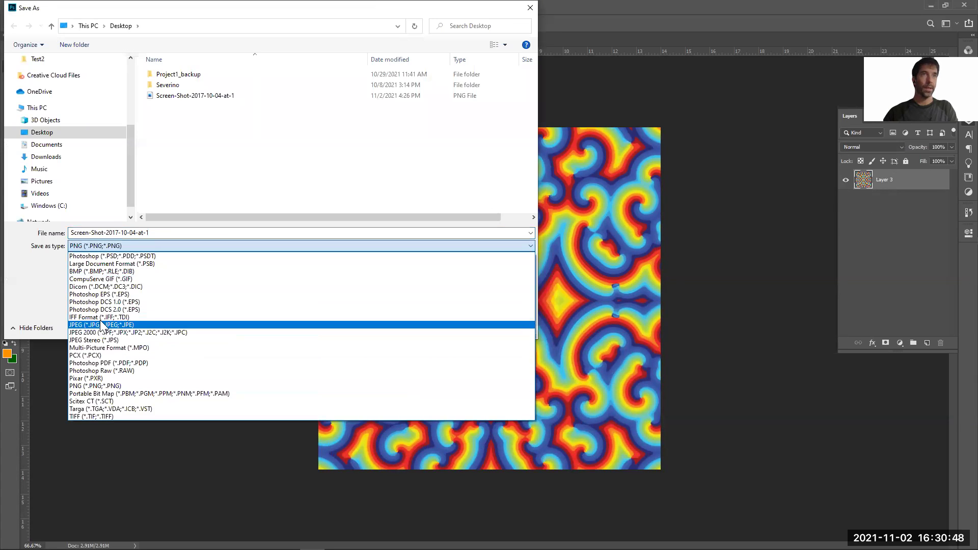
click(113, 313)
click(168, 107)
click(121, 233)
text(Large)
key(Return)
click(437, 143)
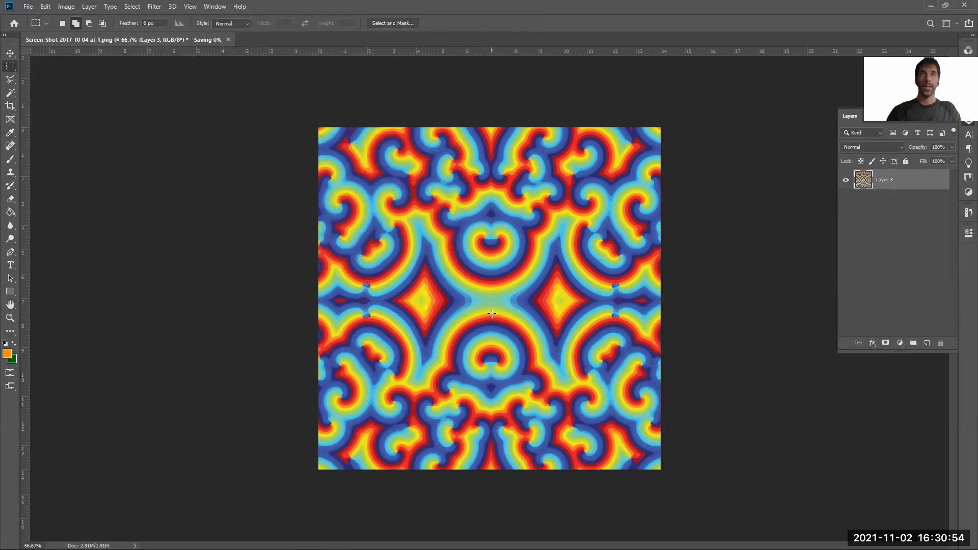
Back in Revit, replace the wall material's texture image with NewMatLarge.jpg
key(alt+Tab)
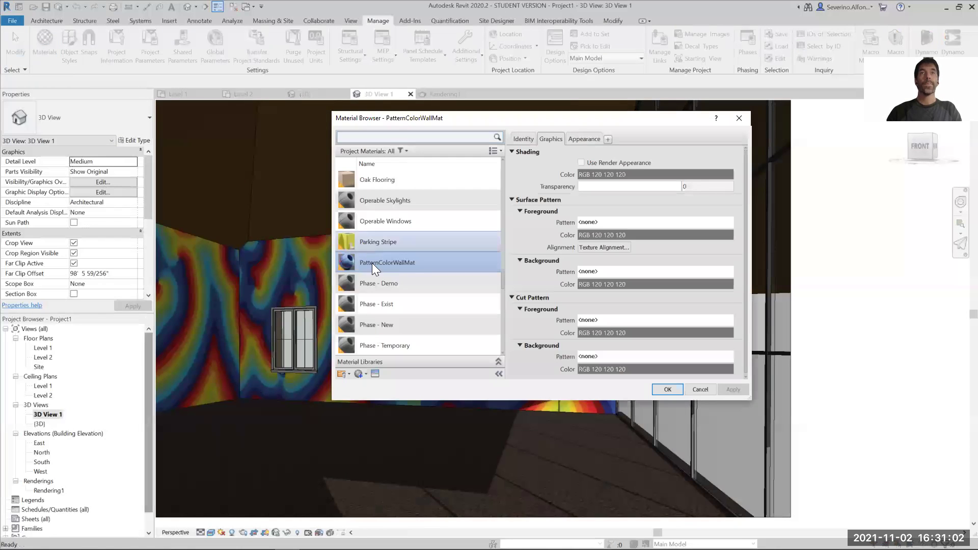
click(585, 139)
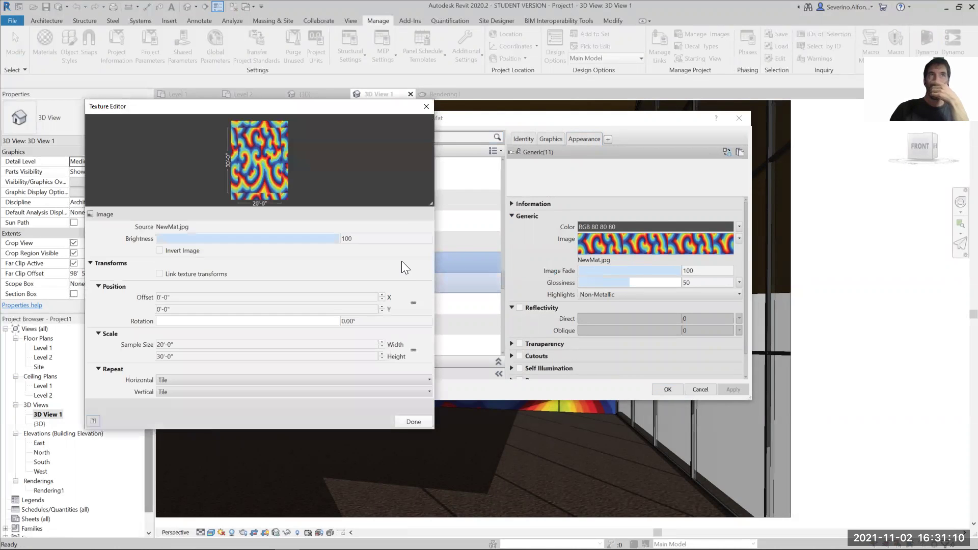
click(428, 107)
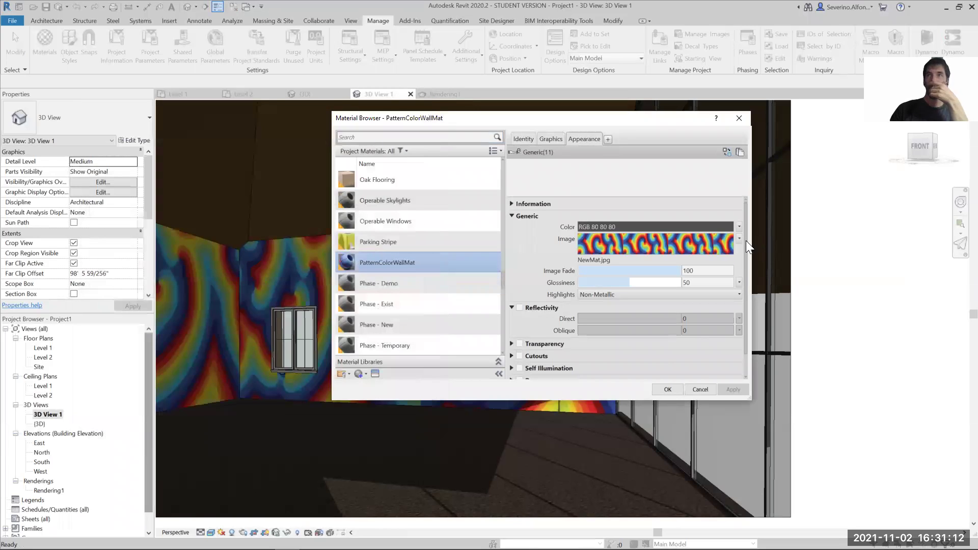
click(739, 239)
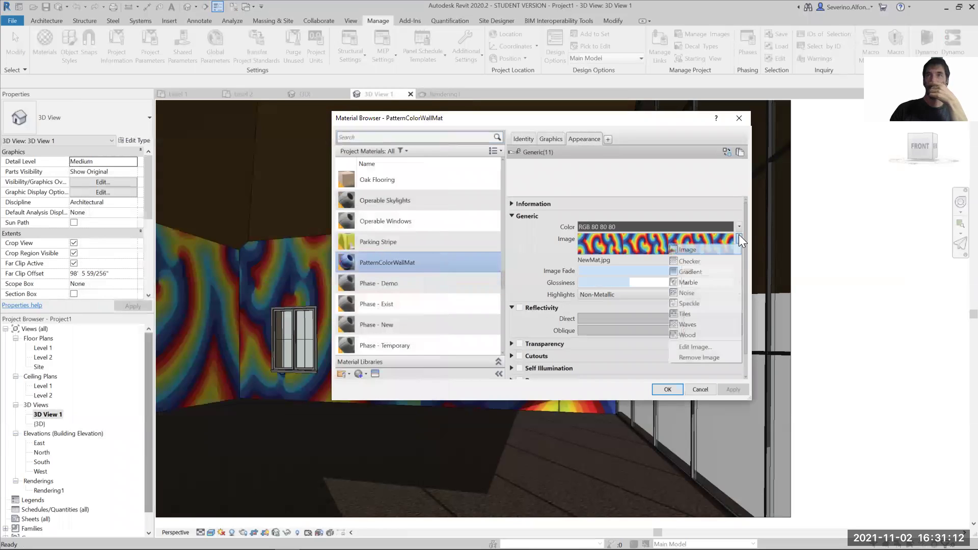
click(708, 357)
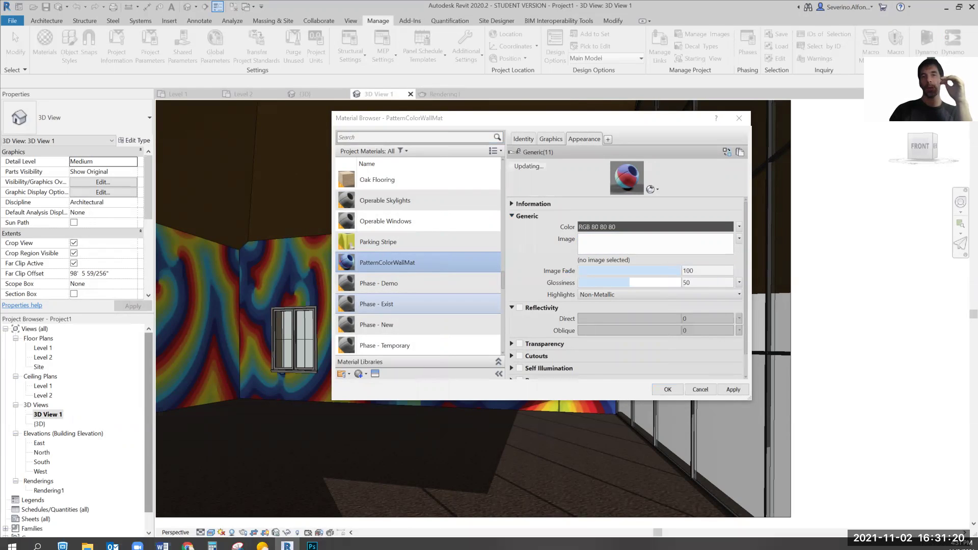
click(655, 243)
click(344, 285)
click(559, 460)
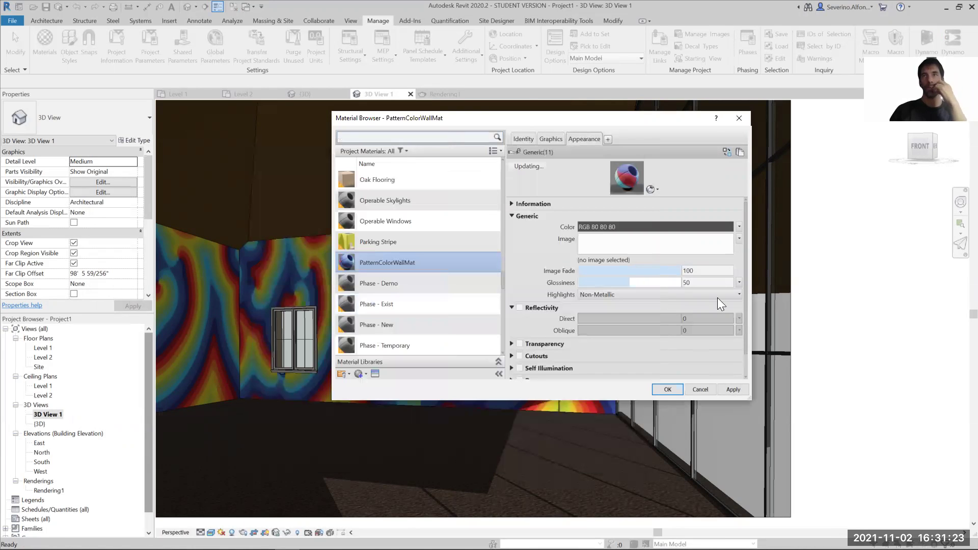
Unlink and set the texture sample size to 10'-0" wide by 20'-0" high, then apply
click(739, 238)
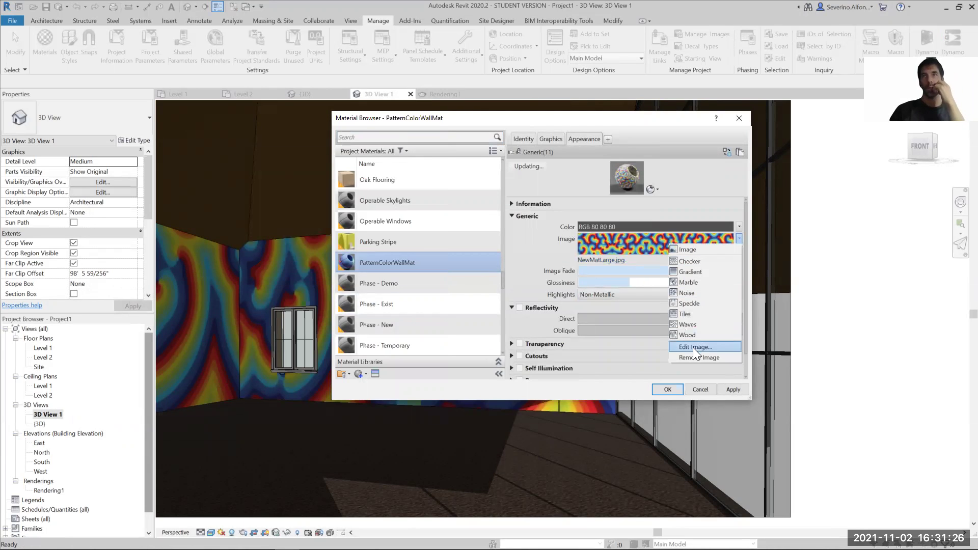
click(693, 348)
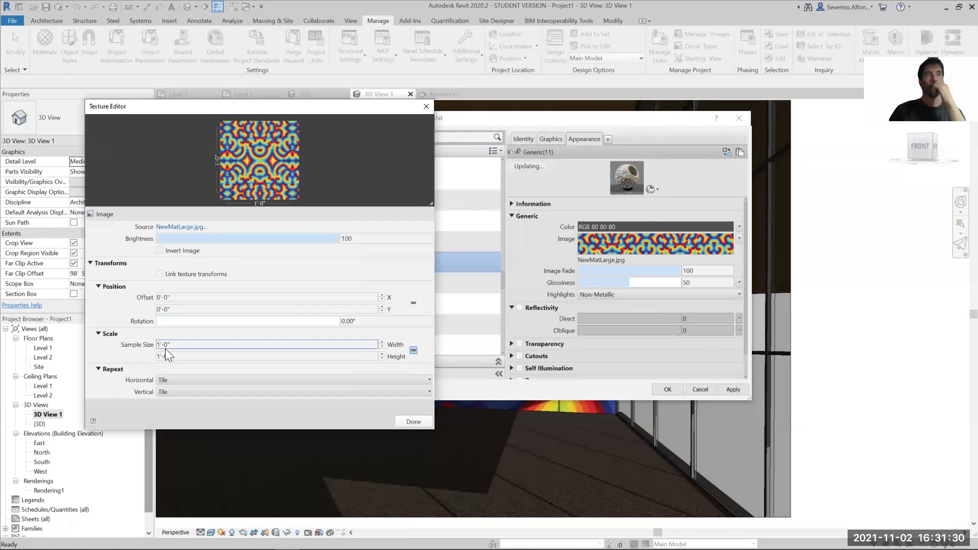
double_click(162, 345)
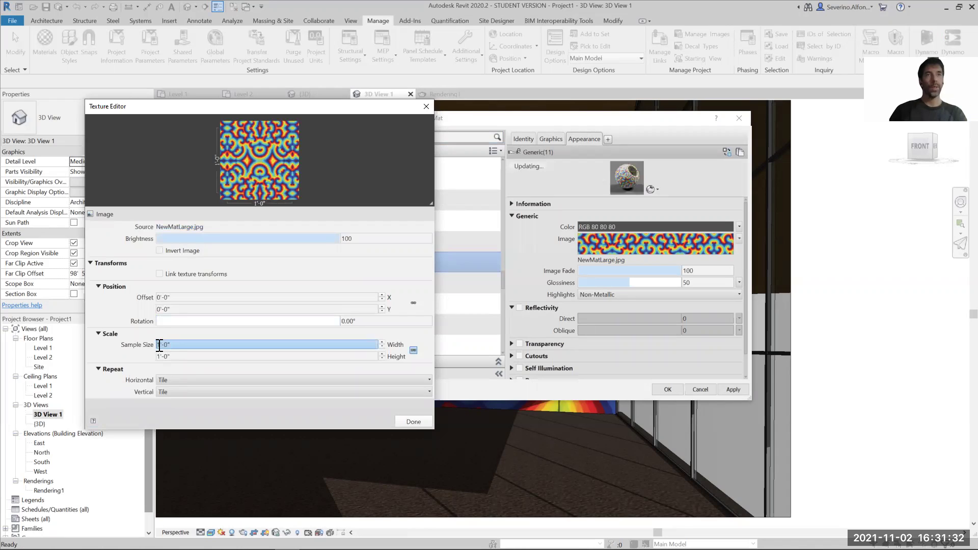
click(189, 346)
click(416, 351)
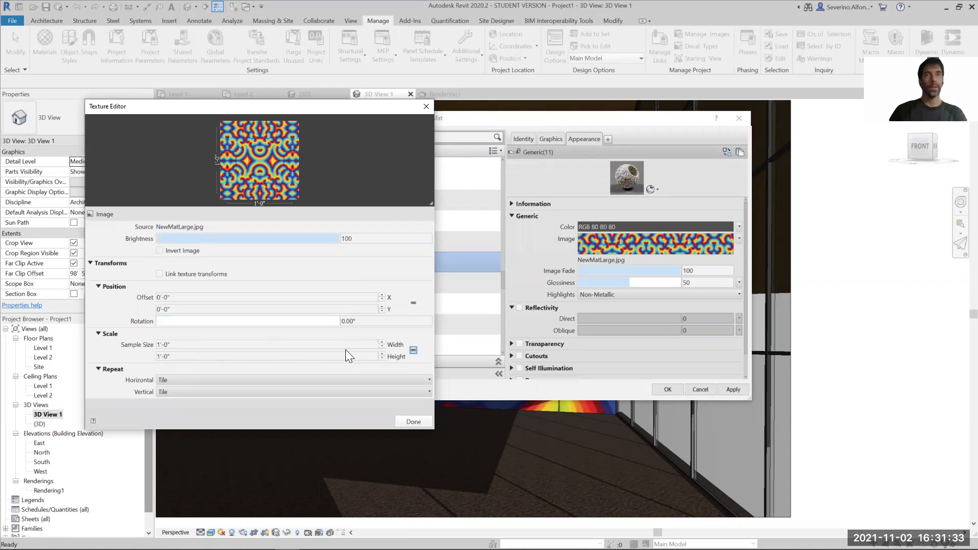
double_click(176, 345)
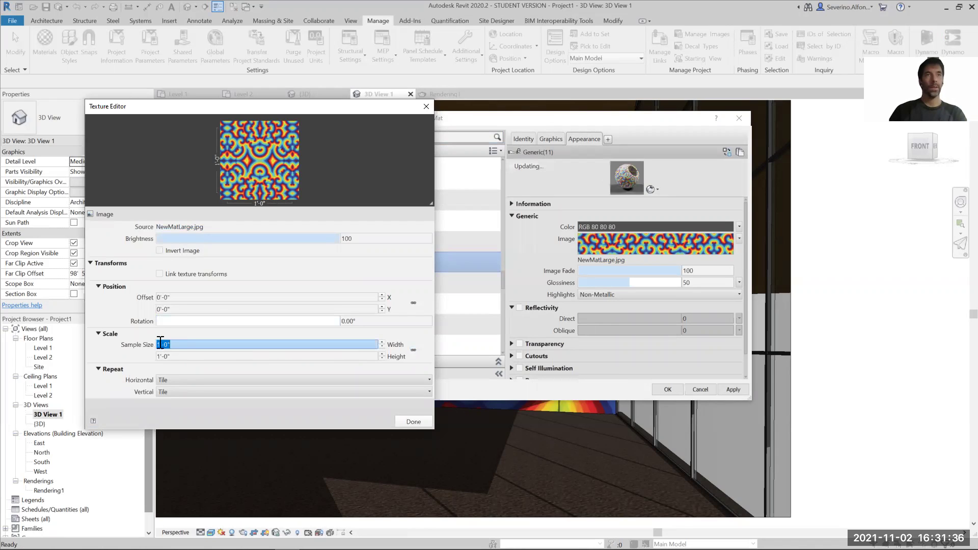
click(161, 343)
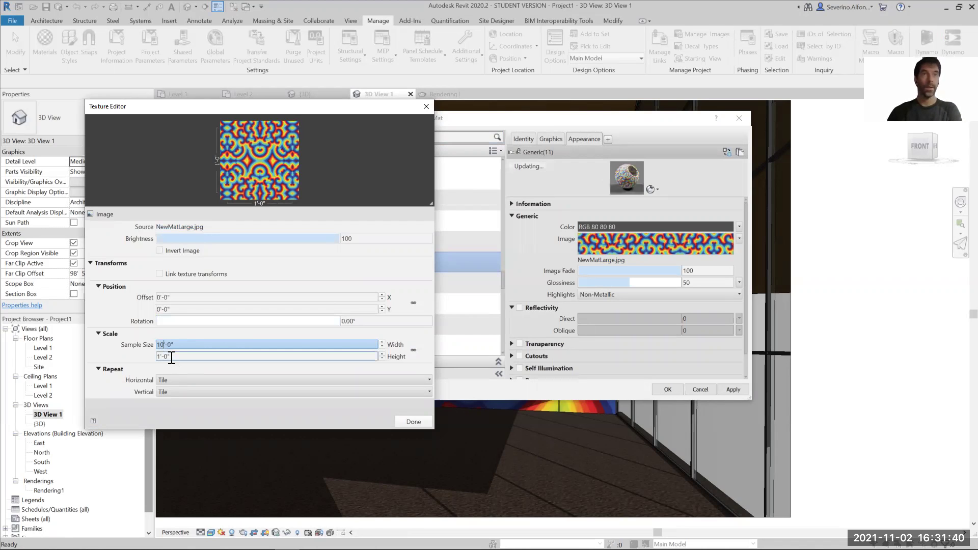
text(0)
key(Tab)
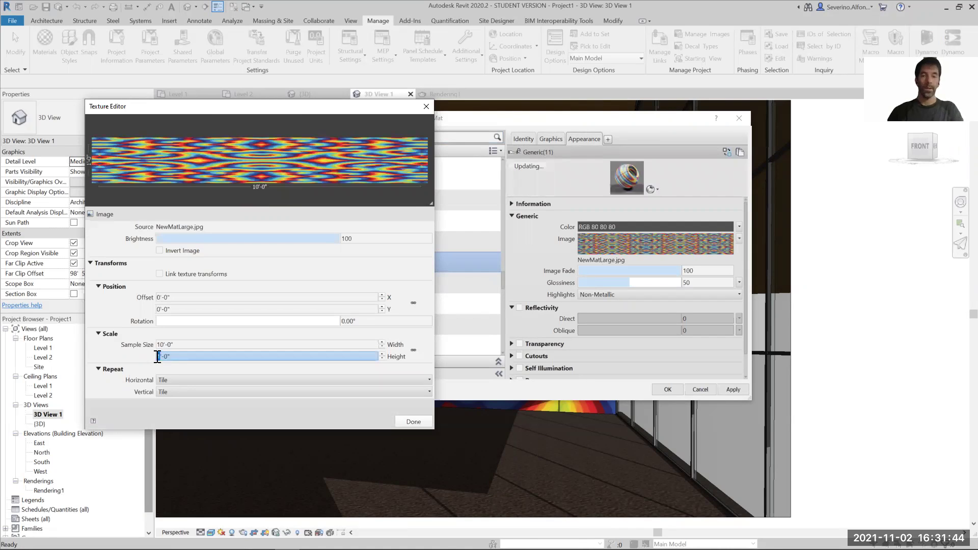
text(20)
click(305, 346)
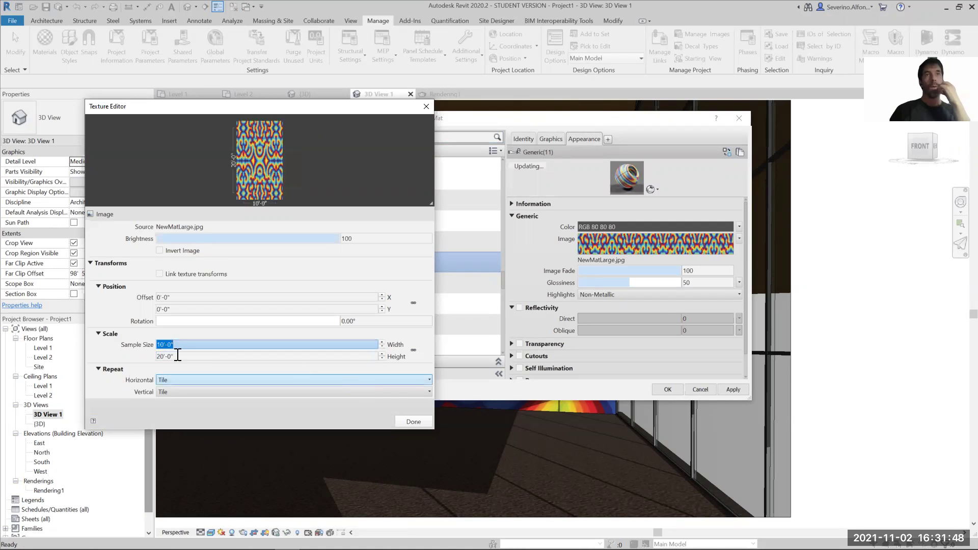
click(411, 421)
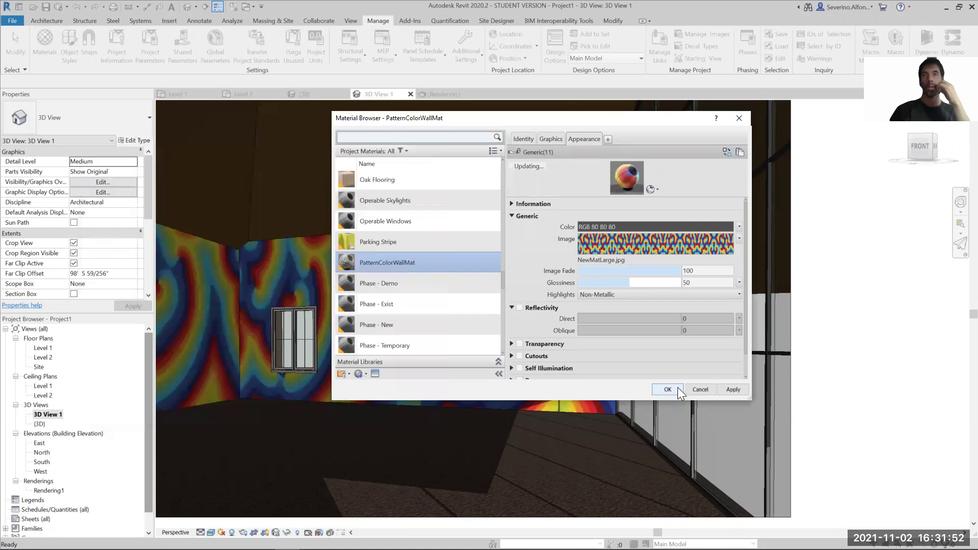
click(676, 391)
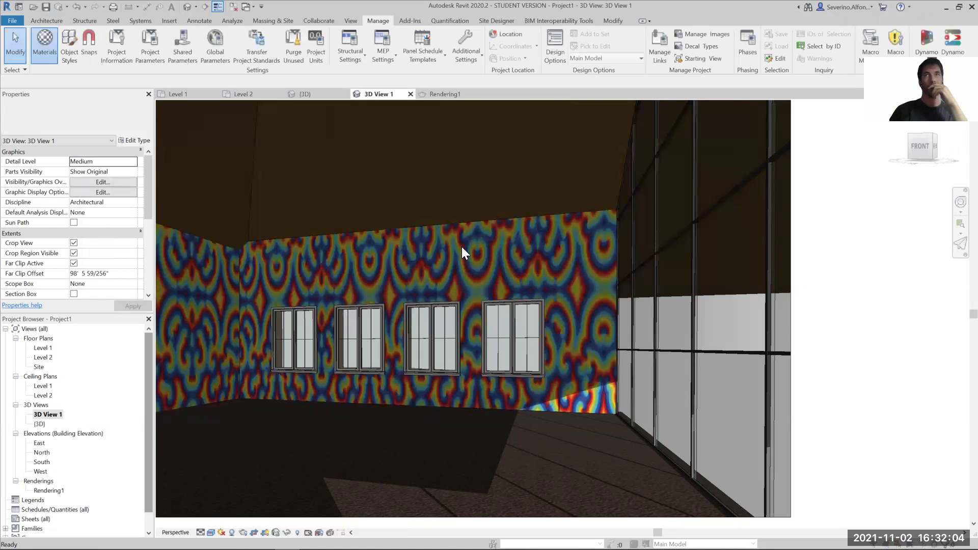
Change the PatternColorWallMat texture sample width to 25'-0" in the Texture Editor
click(586, 138)
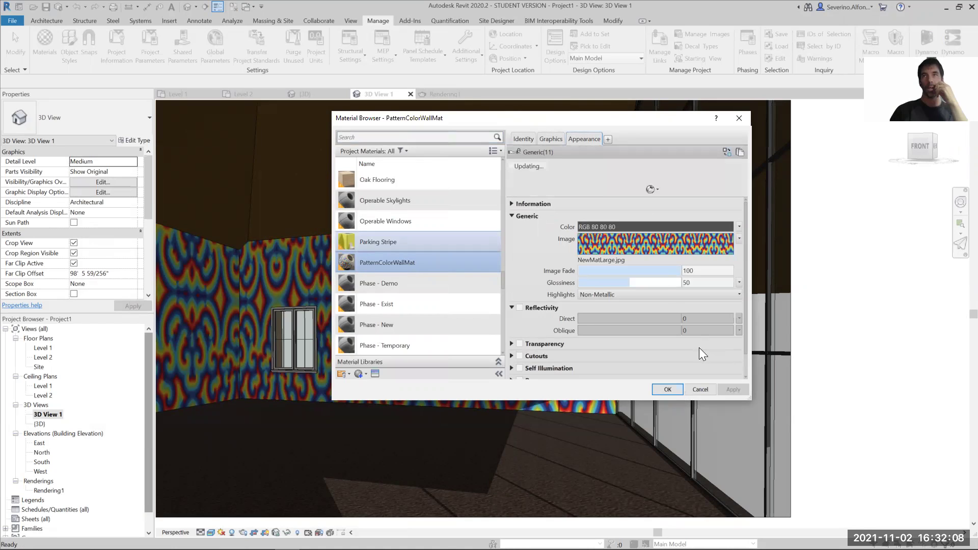
click(739, 238)
click(463, 340)
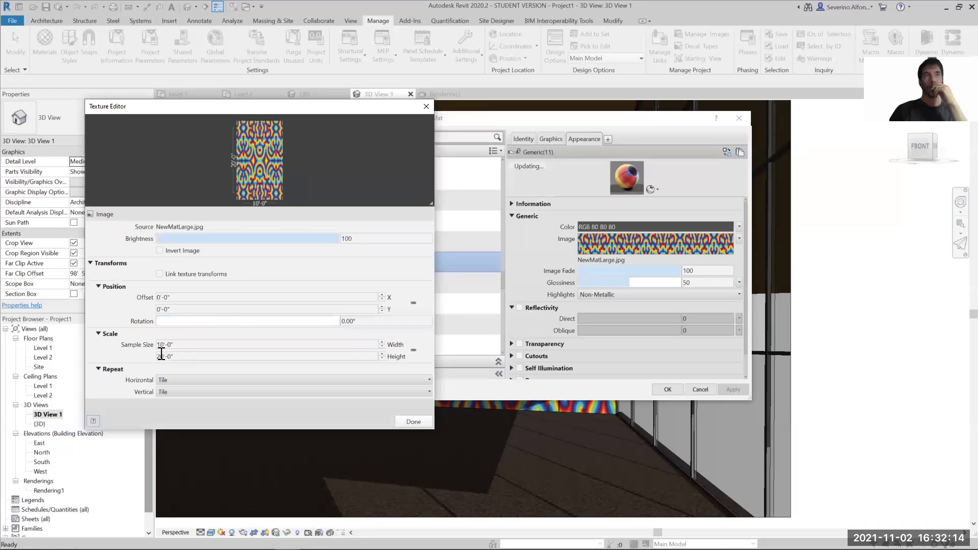
click(161, 355)
double_click(159, 345)
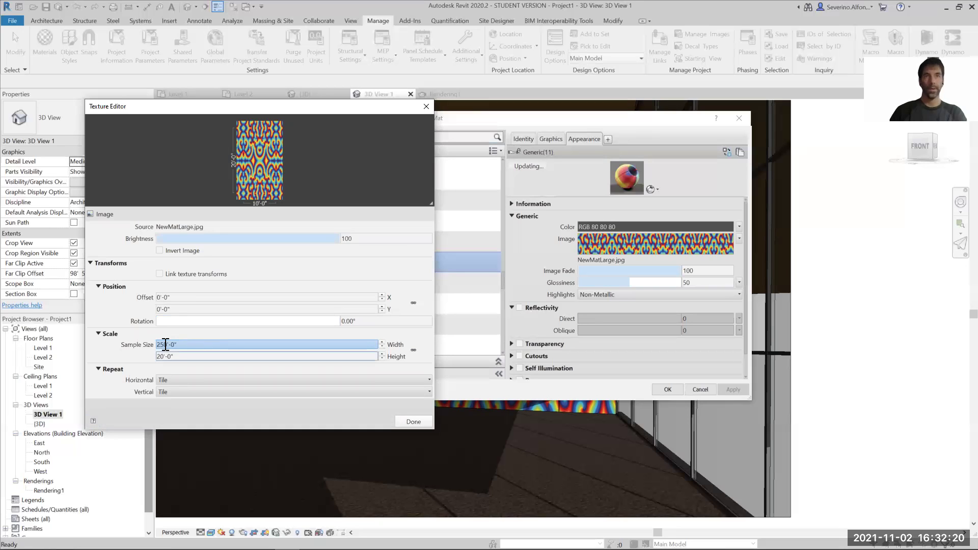
text(250)
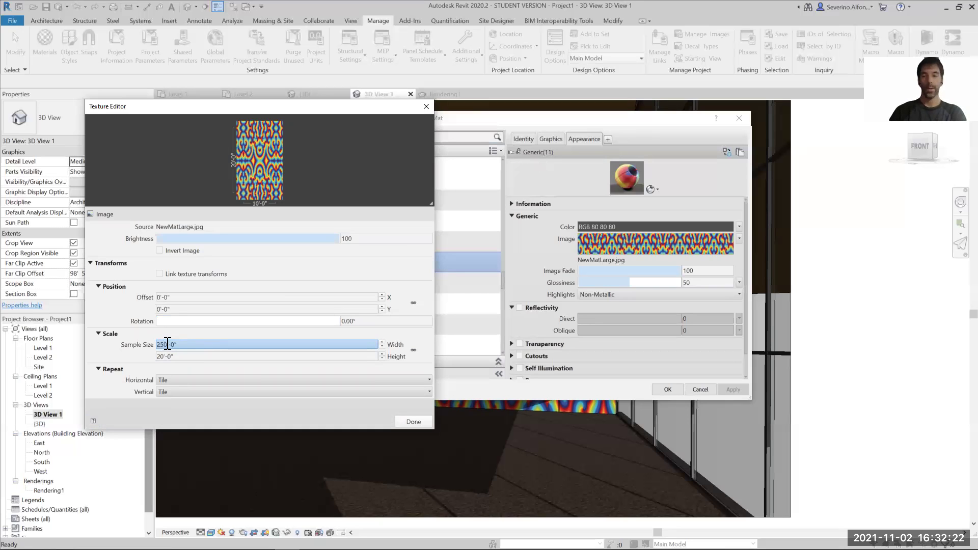
key(BackSpace)
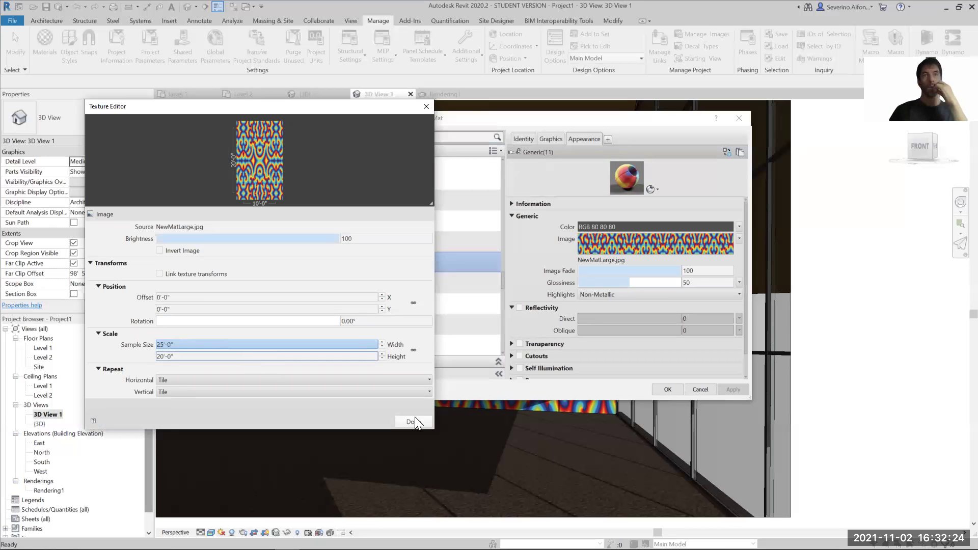
click(415, 421)
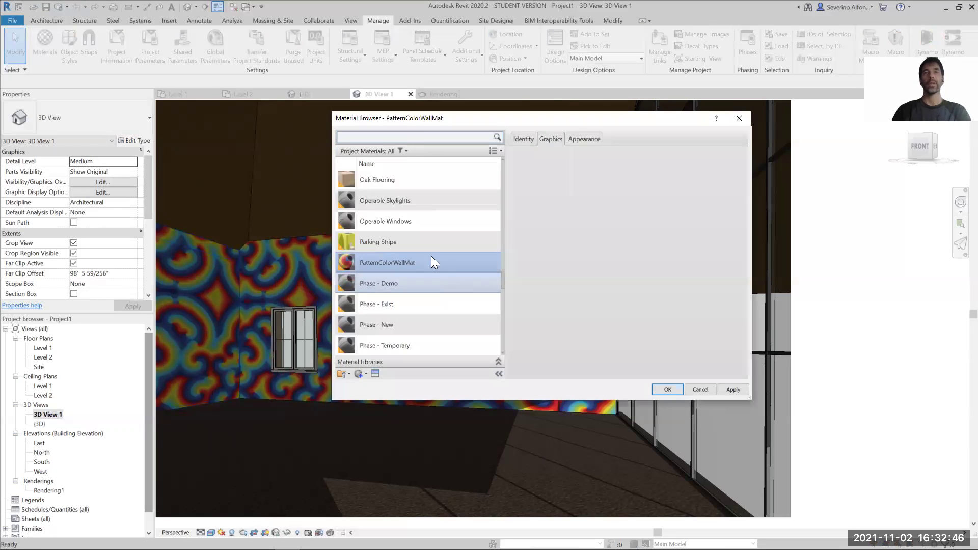
Enable reflectivity and turn off bump on PatternColorWallMat
drag(446, 117, 415, 117)
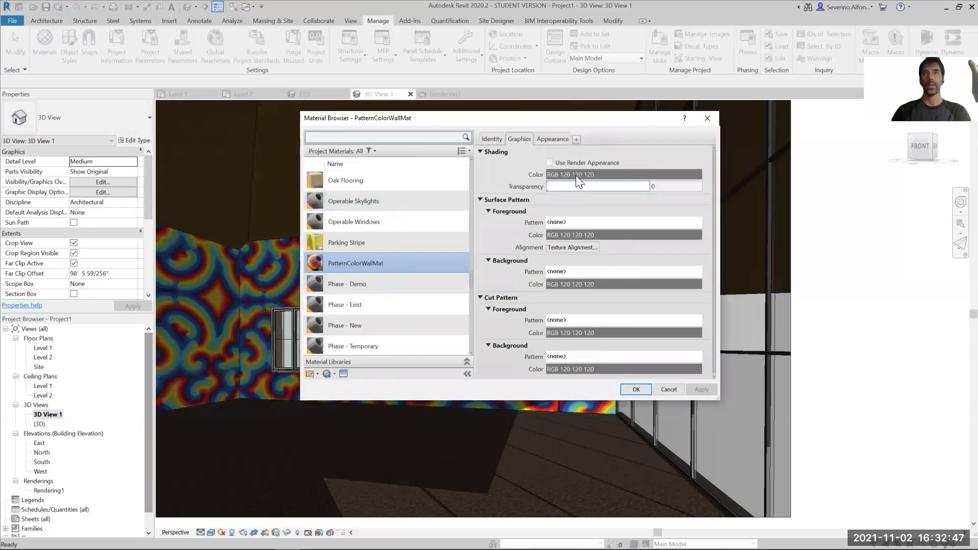
click(554, 139)
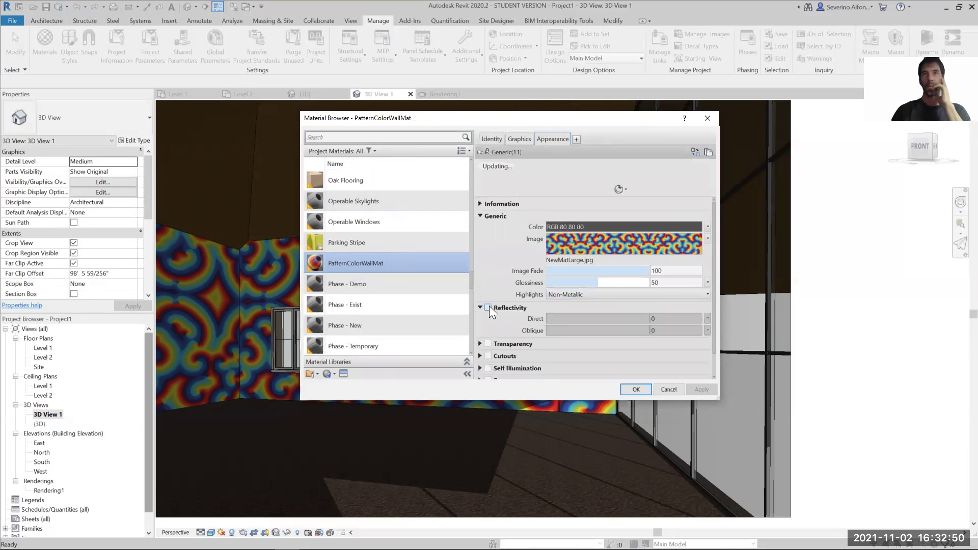
click(488, 307)
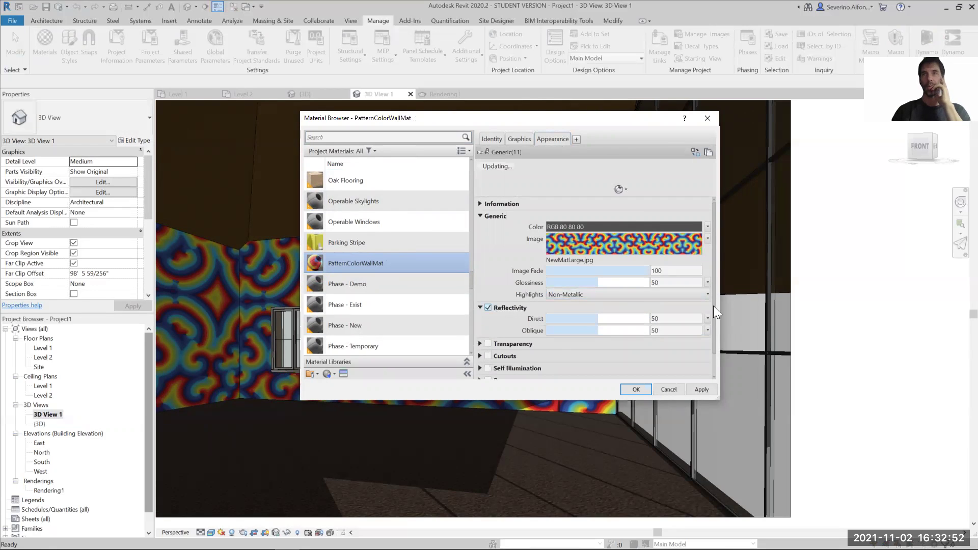
scroll(714, 318, down, 1)
drag(581, 295, 555, 308)
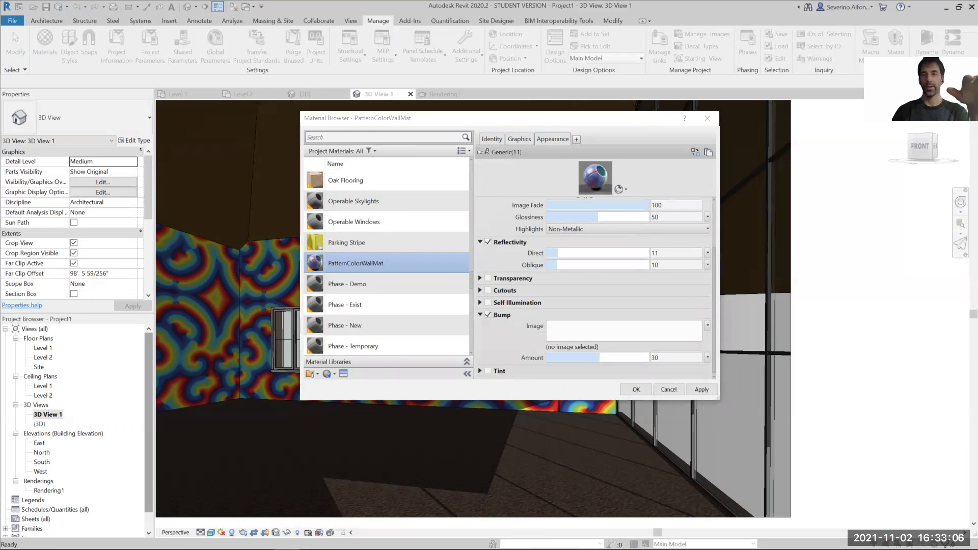
click(764, 360)
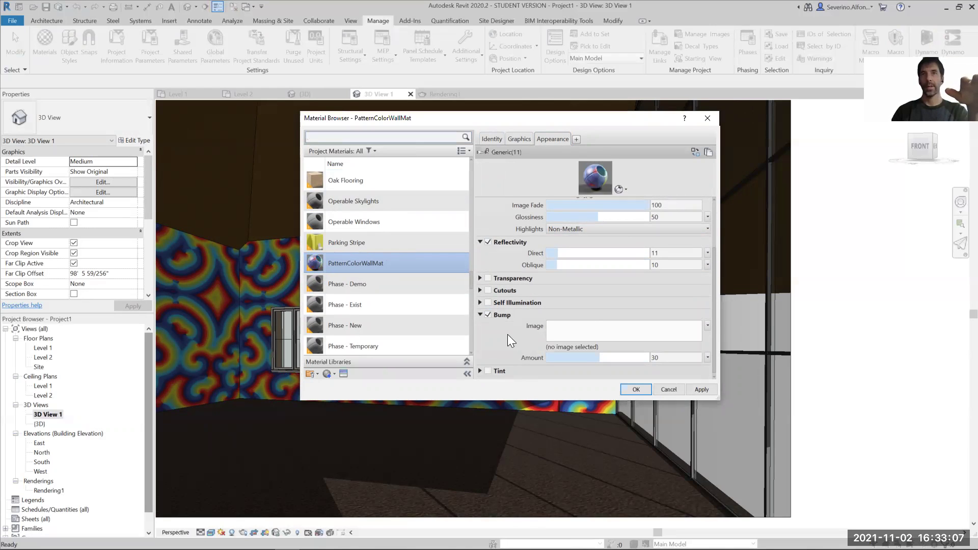
click(488, 315)
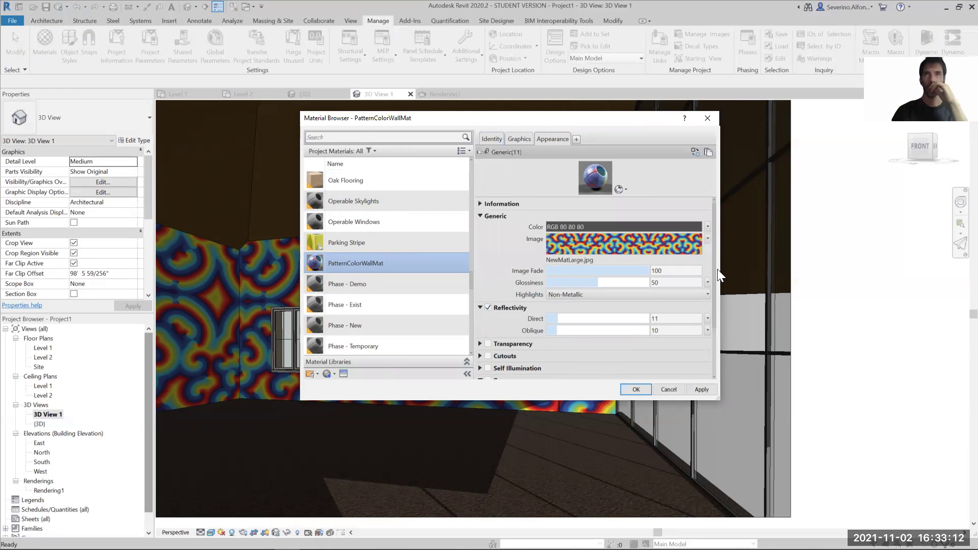
scroll(716, 327, down, 2)
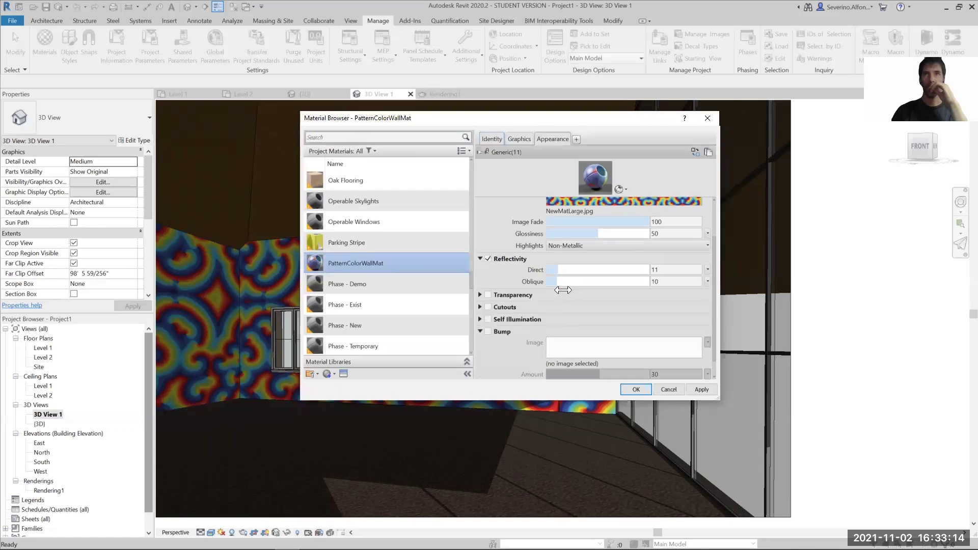
Set both Direct and Oblique reflectivity to 5 and confirm
drag(563, 290, 633, 288)
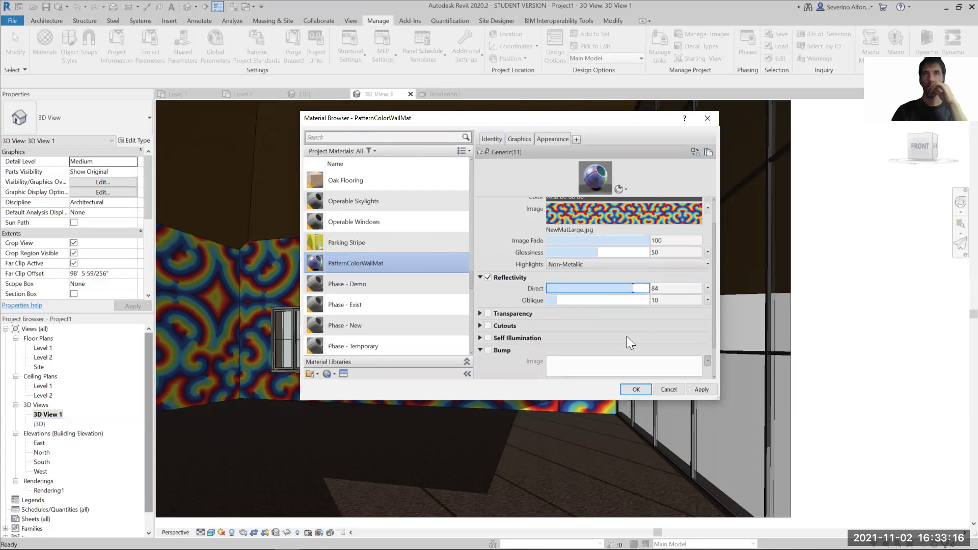
drag(557, 300, 640, 297)
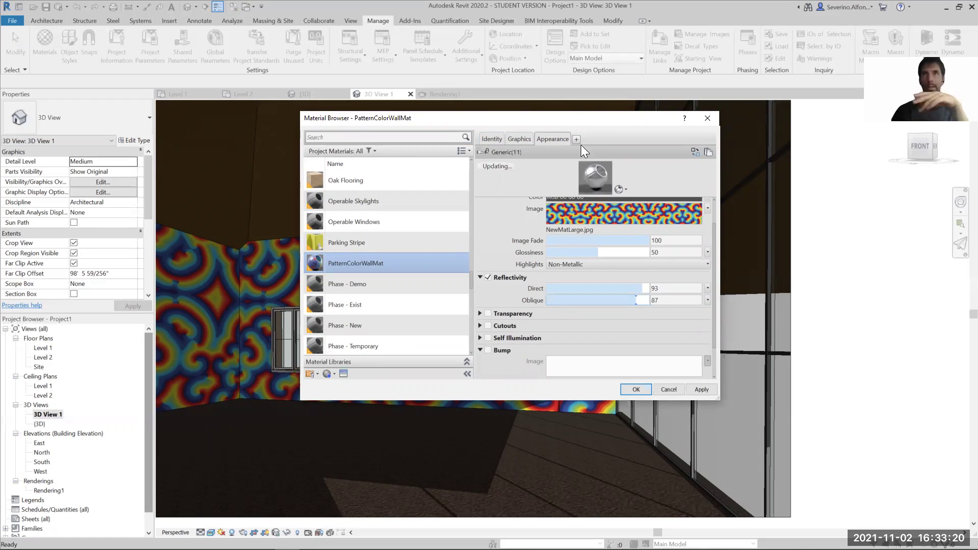
click(553, 288)
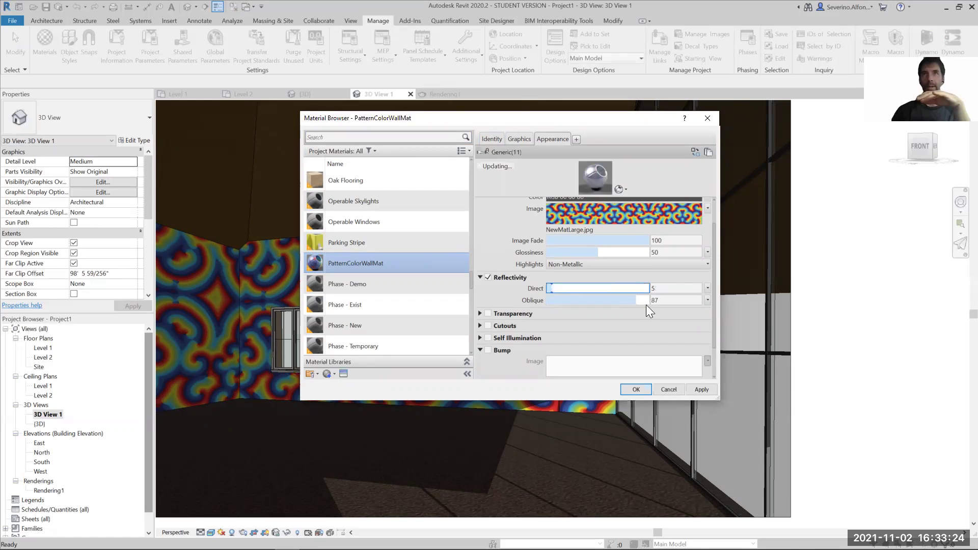
click(553, 304)
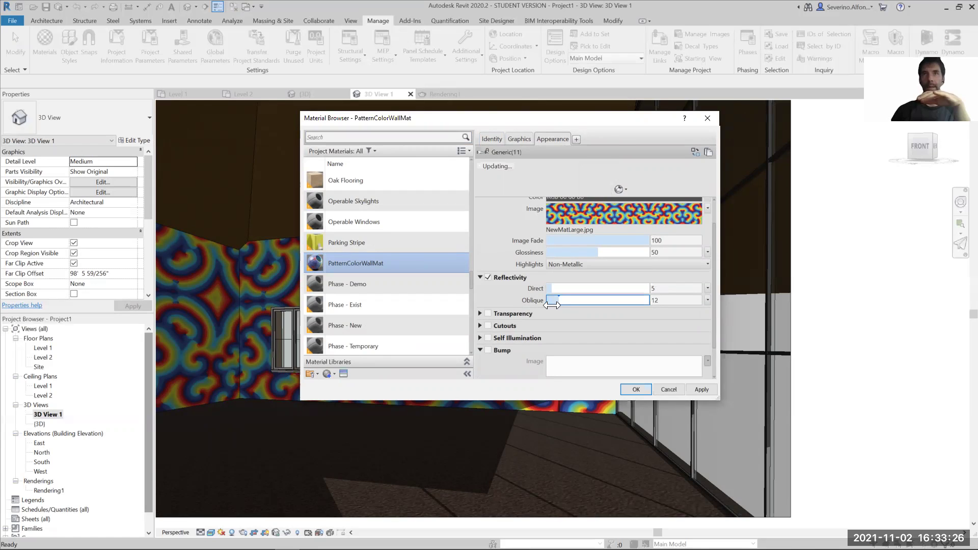
drag(552, 304, 549, 305)
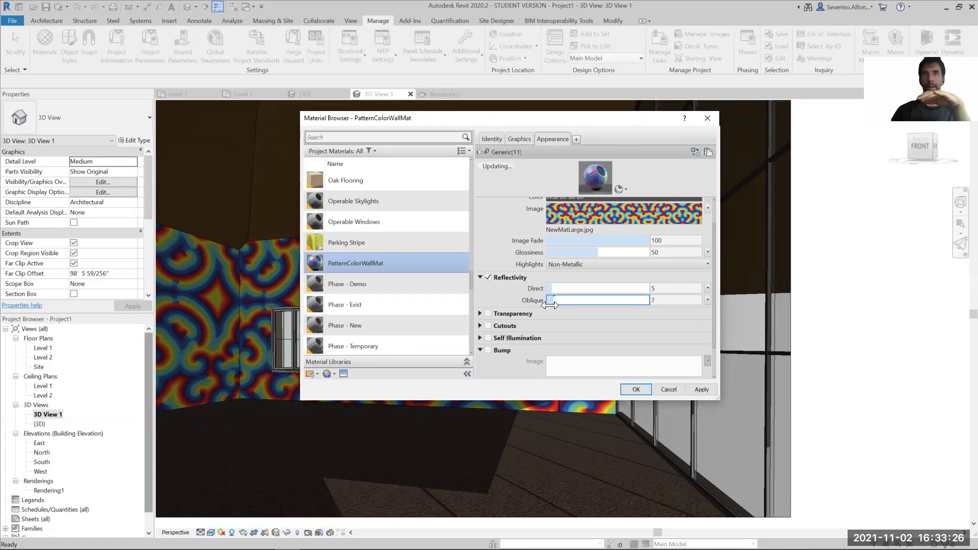
click(637, 390)
Keep Tile repeat, rotate the wall texture to about 80.89°, and leave brightness at 100
click(256, 385)
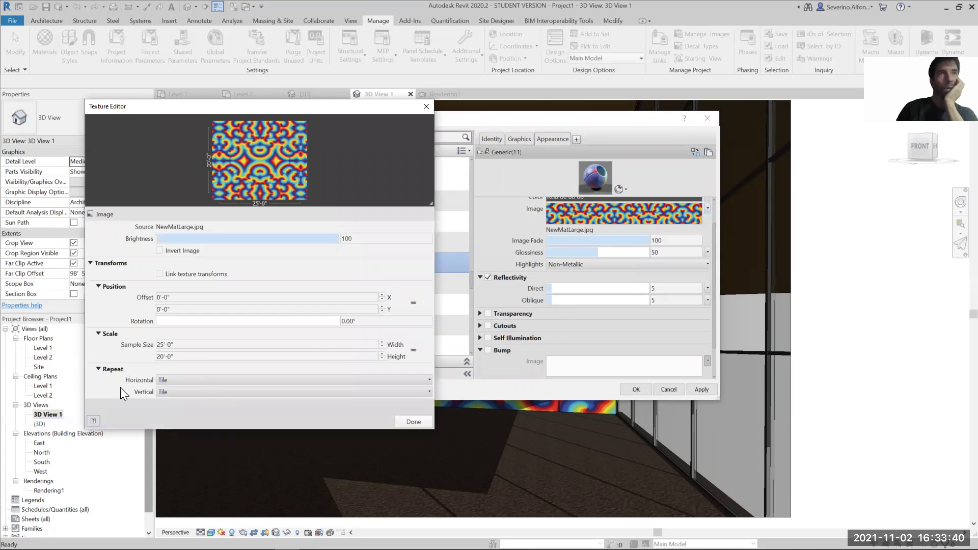
click(171, 380)
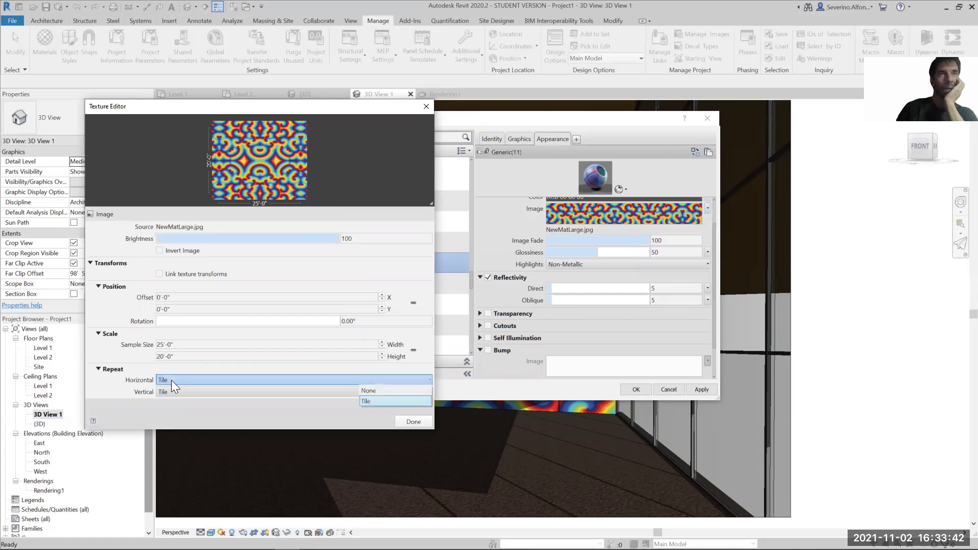
click(171, 380)
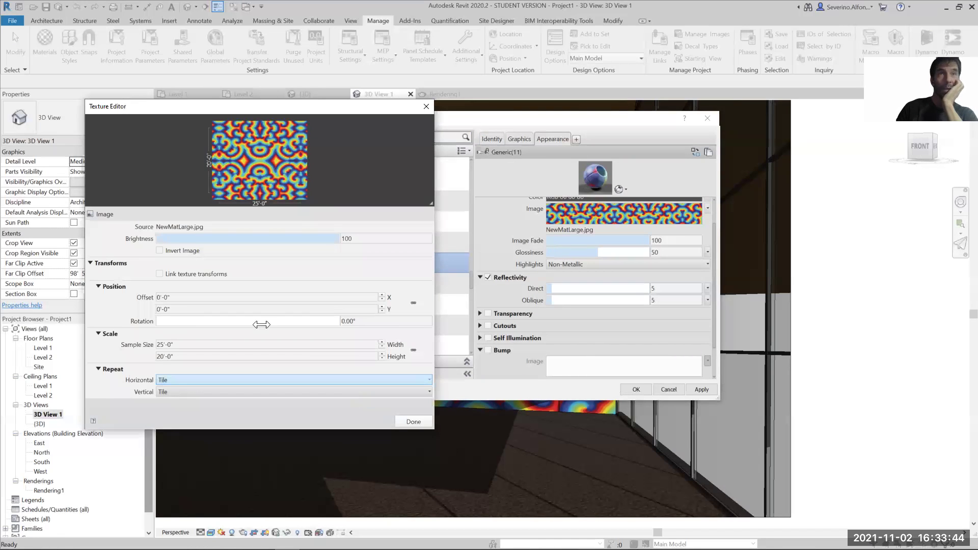
click(165, 324)
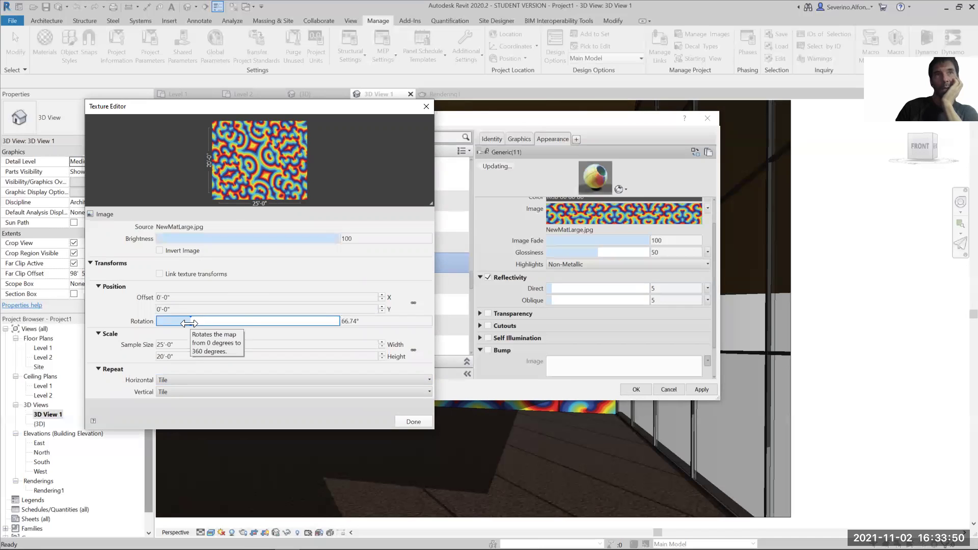
drag(190, 323, 197, 323)
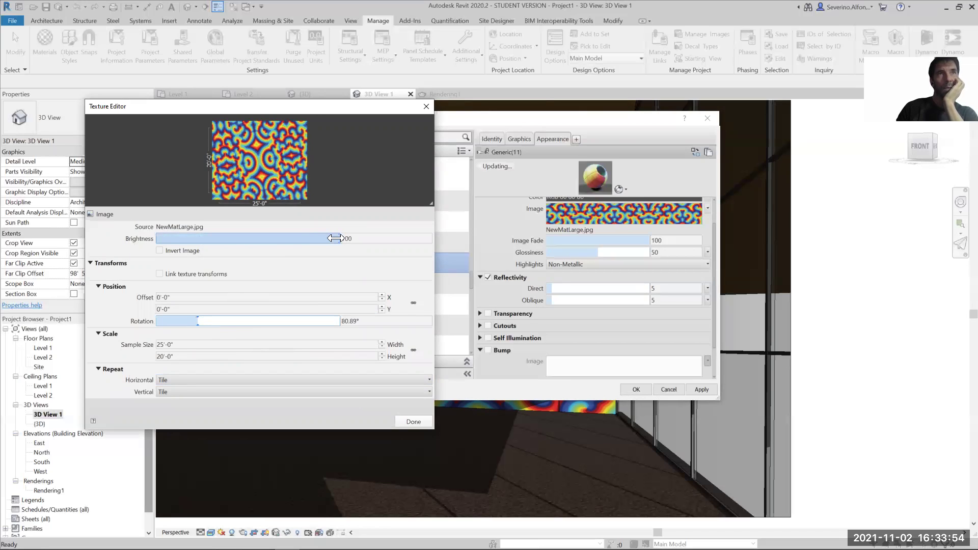
drag(329, 238, 222, 238)
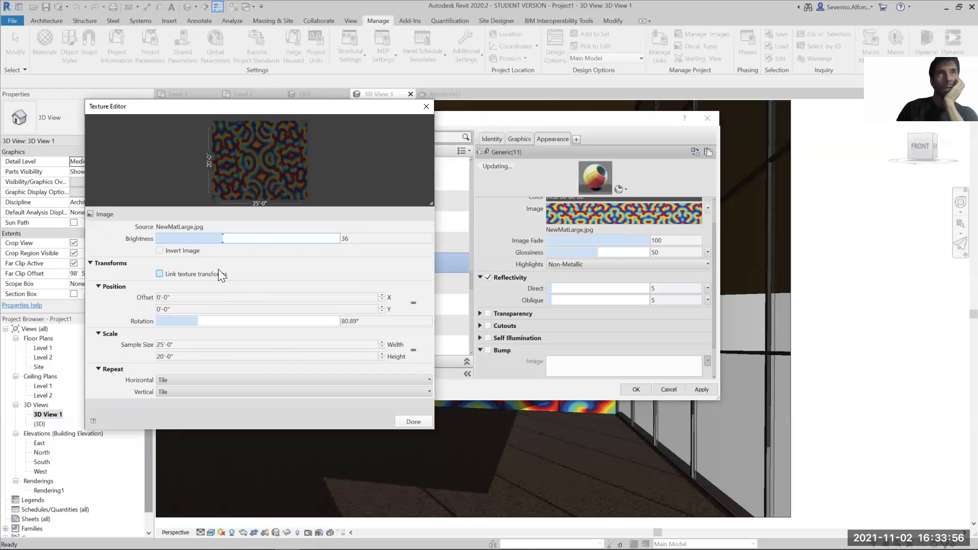
drag(222, 238, 340, 238)
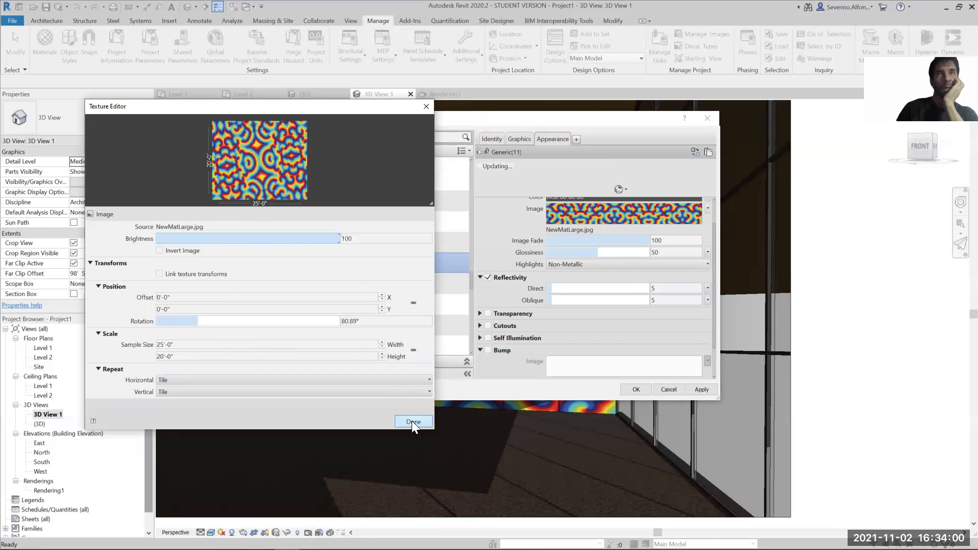
click(412, 421)
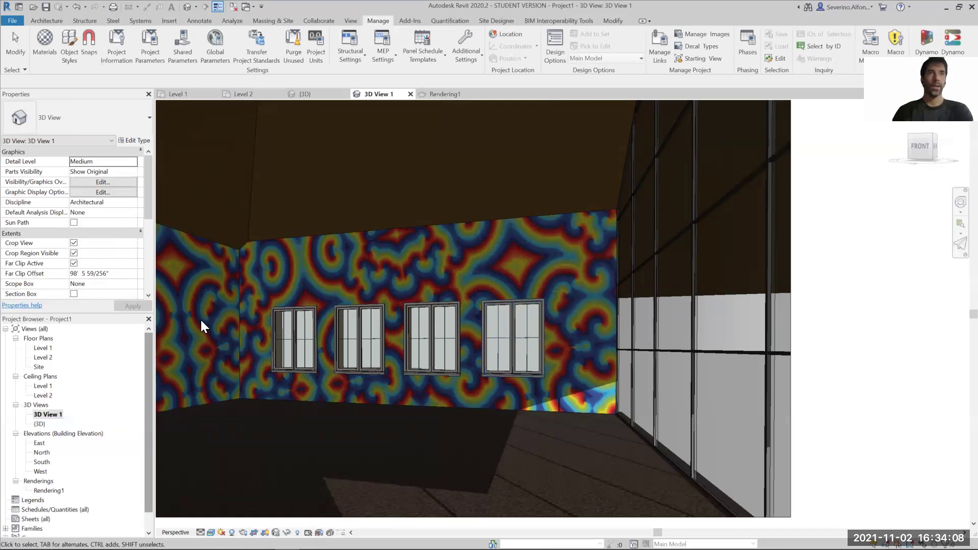
Start a Draft-quality render of 3D View 1, then stop it with Esc and confirm
key(r)
key(r)
click(161, 160)
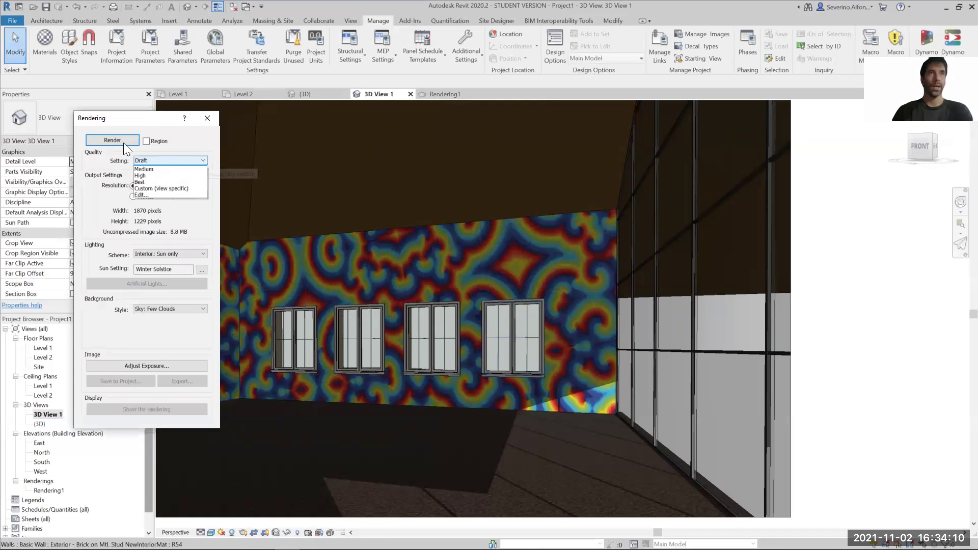
click(190, 286)
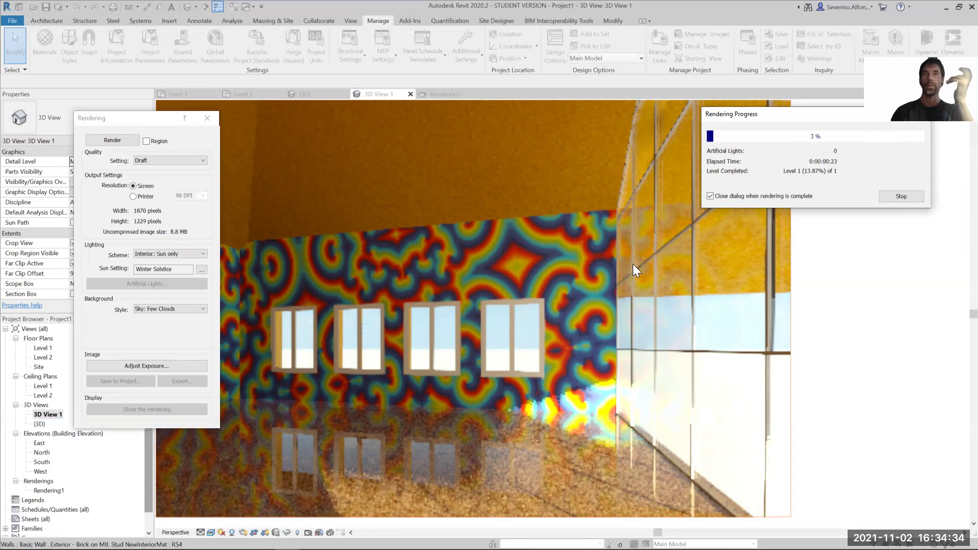
key(Escape)
key(Return)
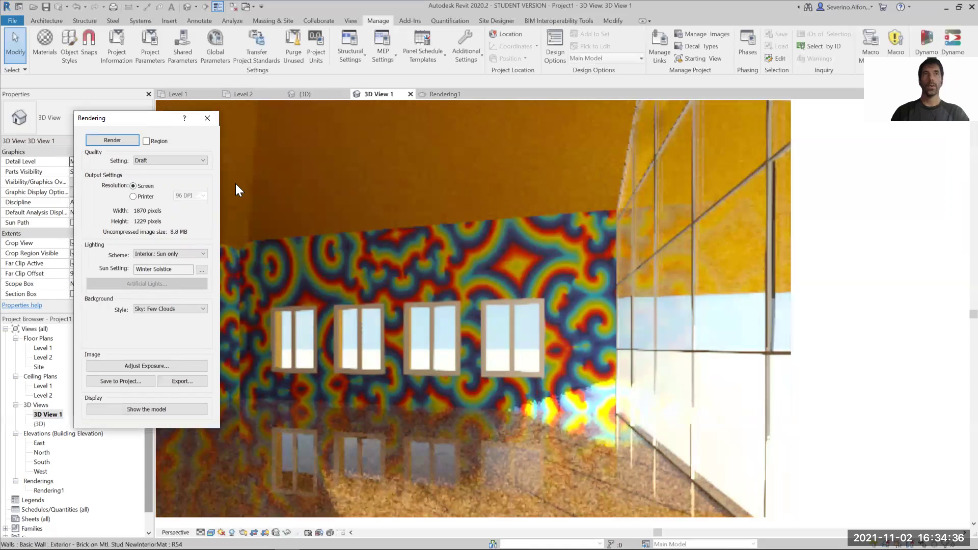
Select the floor and reach the Stone Floor Mat layer's material in its type structure
click(207, 118)
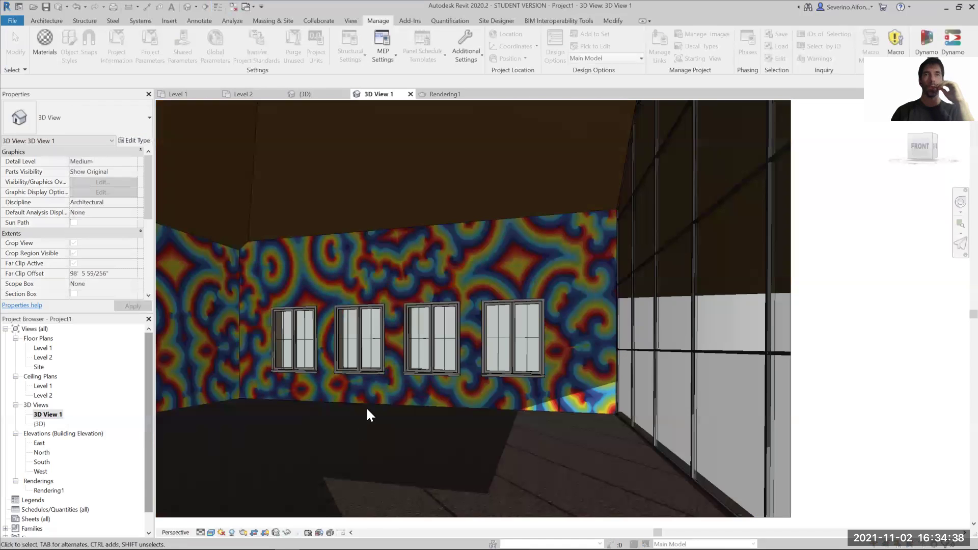
click(369, 407)
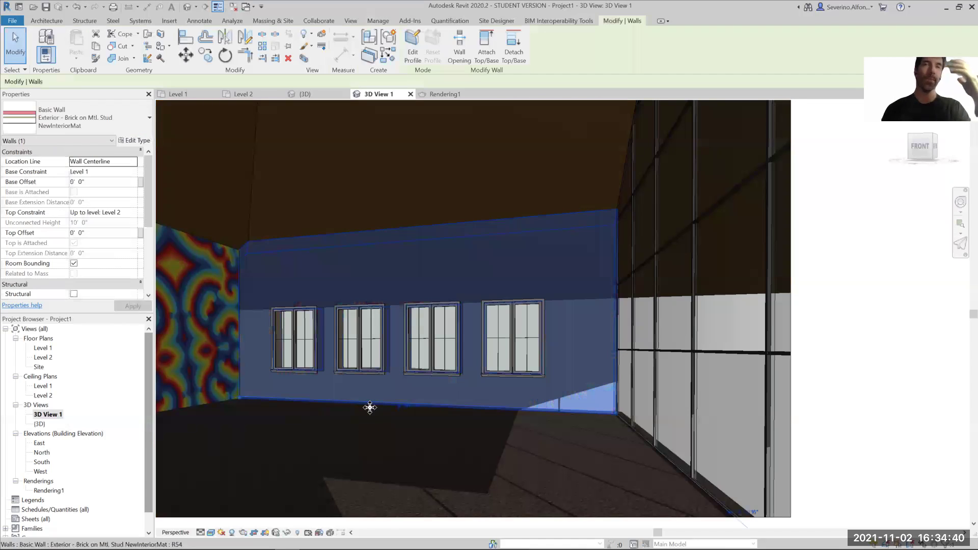
key(Escape)
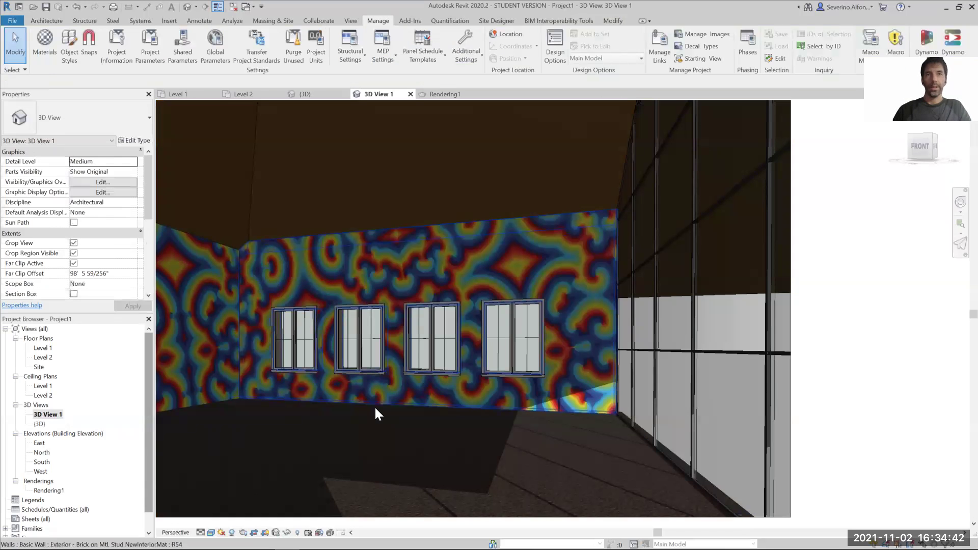
click(376, 415)
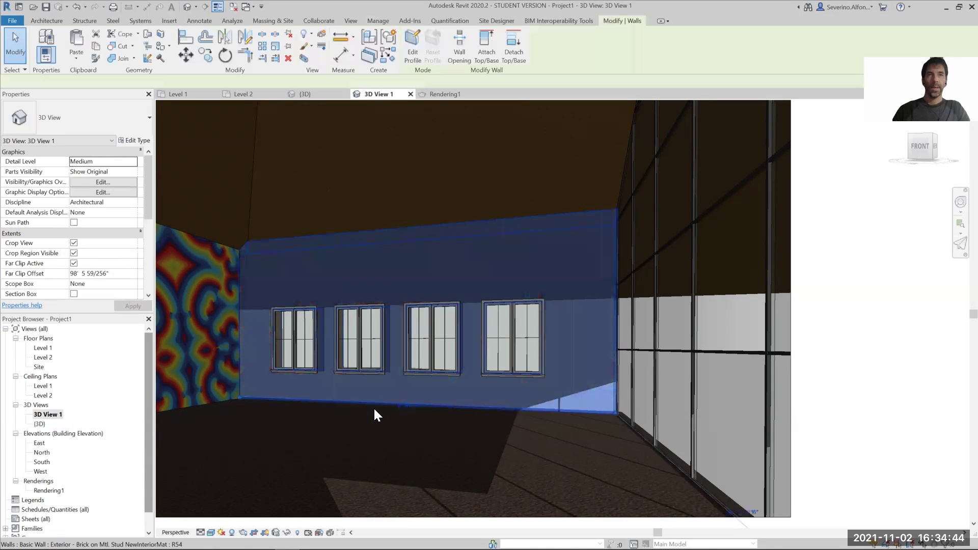
key(Escape)
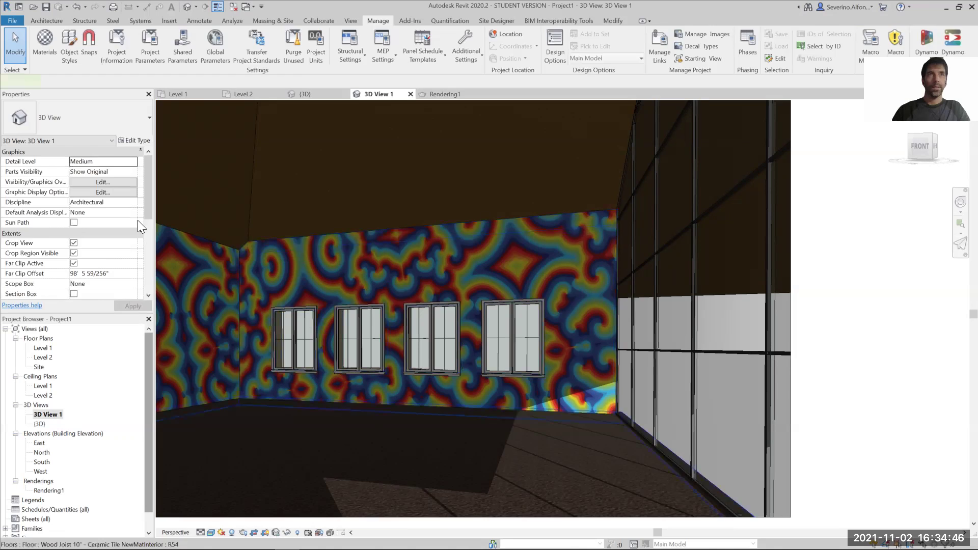
click(375, 406)
click(139, 142)
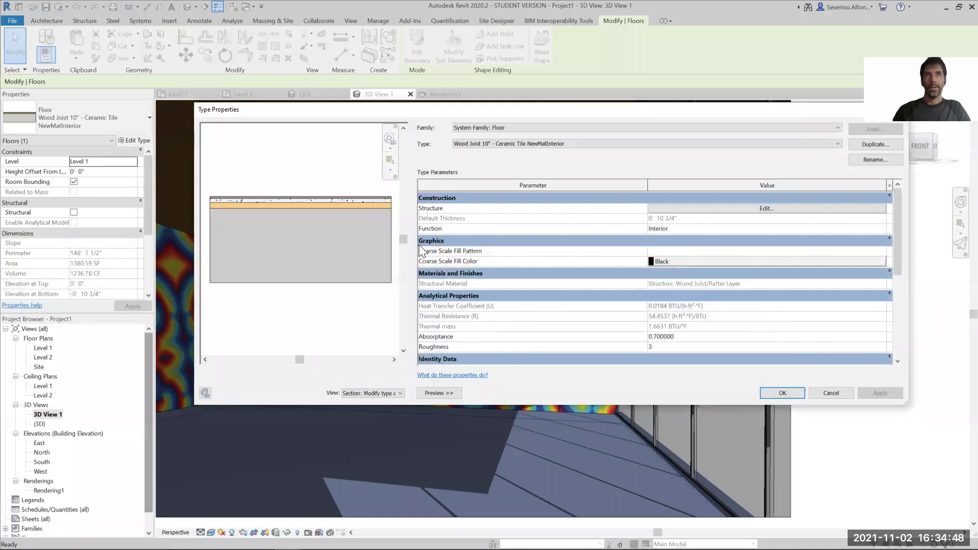
click(701, 208)
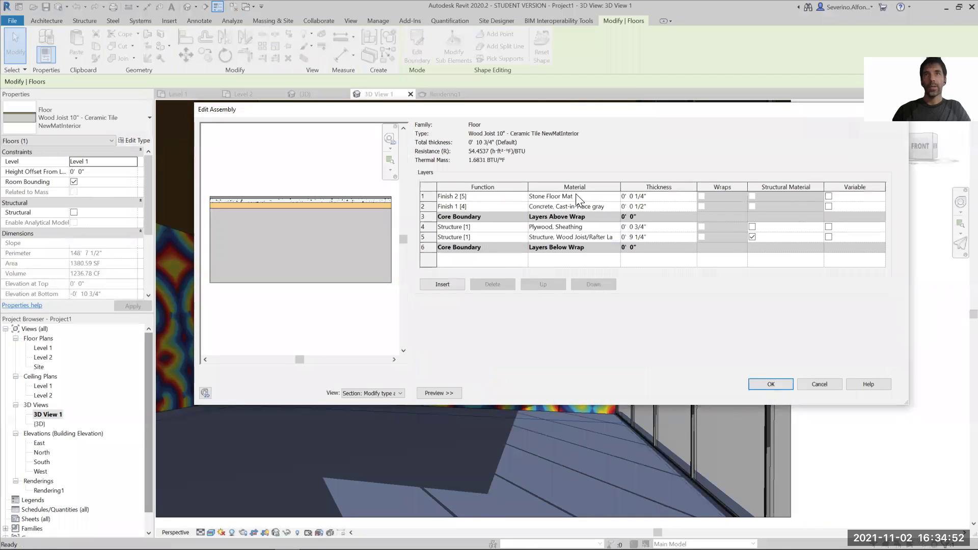
click(614, 196)
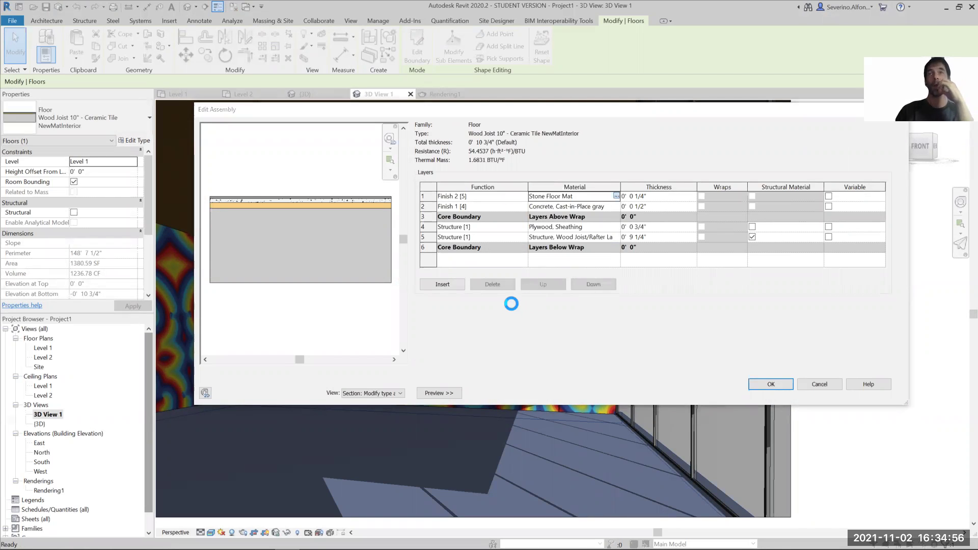
click(335, 374)
Create a new material named BrickNewMat and bring up the Asset Browser beside it
click(339, 382)
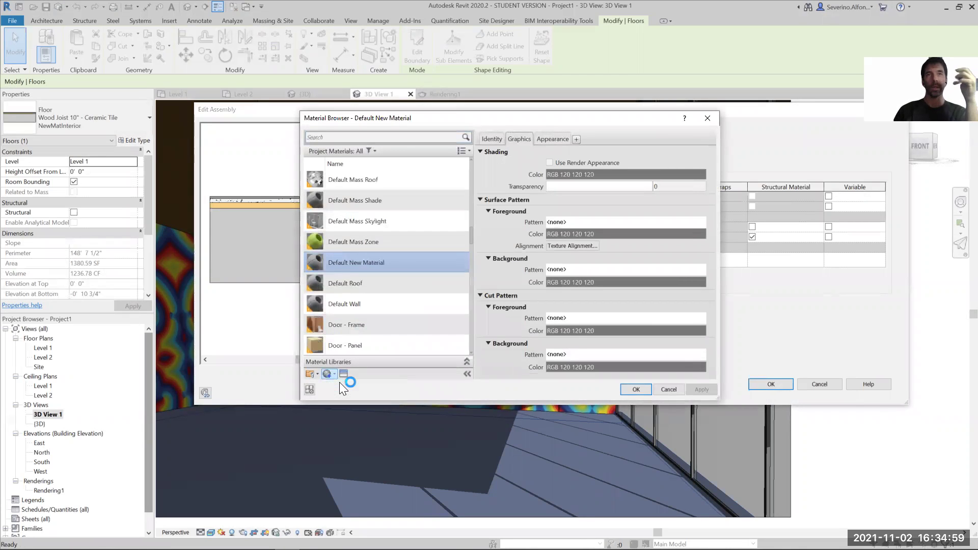
right_click(349, 260)
click(376, 286)
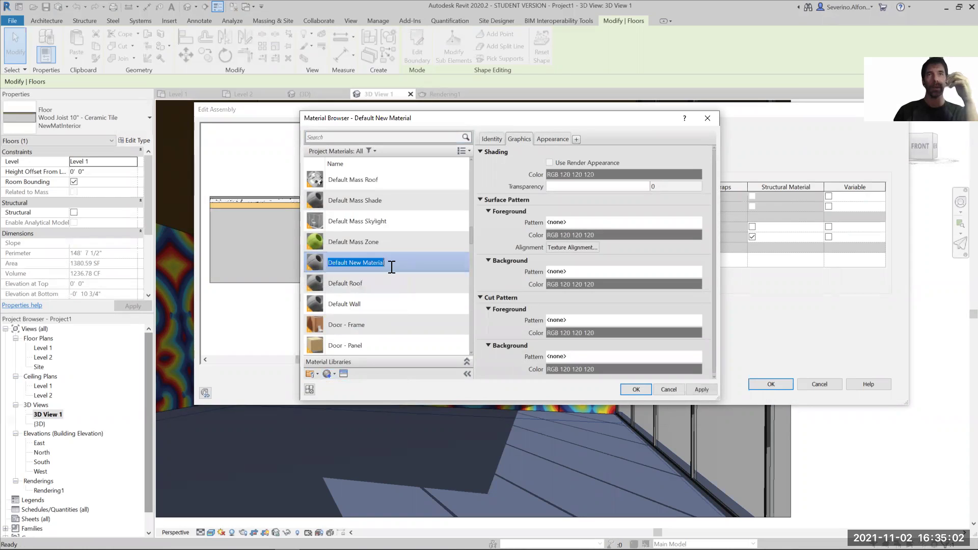
text(Brick)
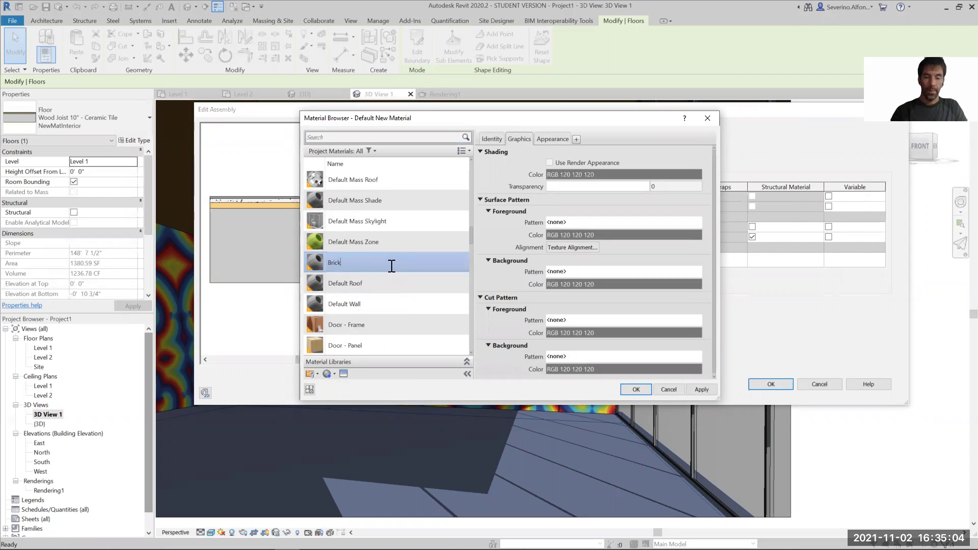
text(NewMat)
key(Return)
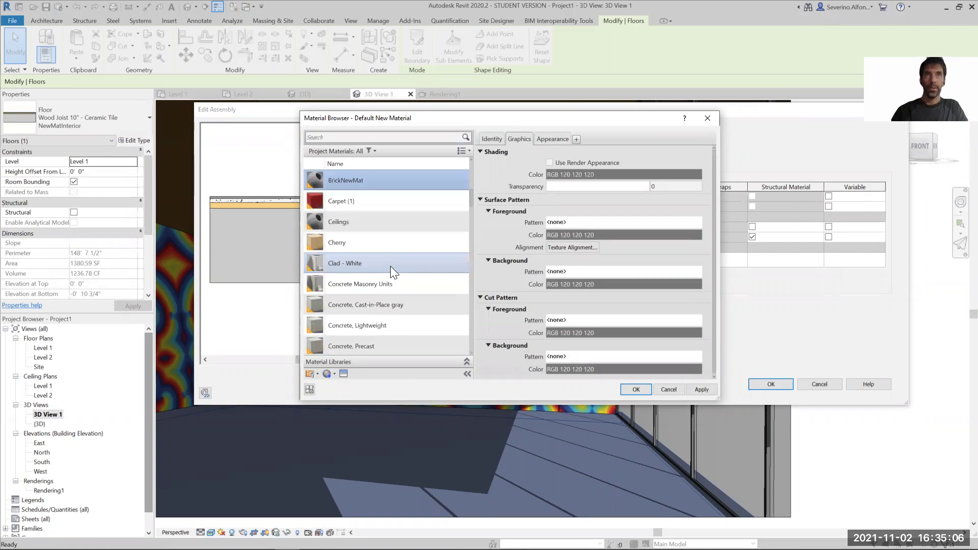
click(343, 373)
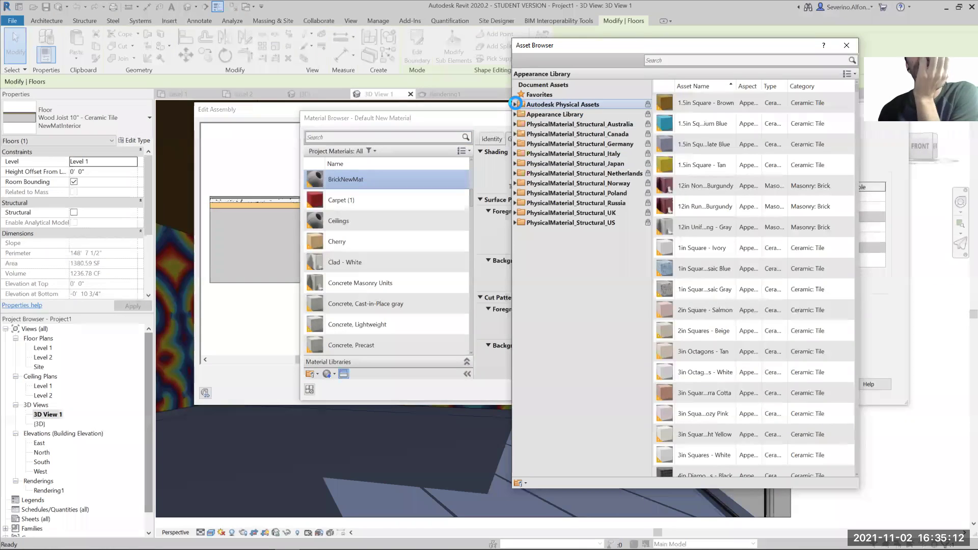
Browse the Autodesk Physical Assets Ceramic and Tile appearances, then close the Asset Browser
double_click(523, 104)
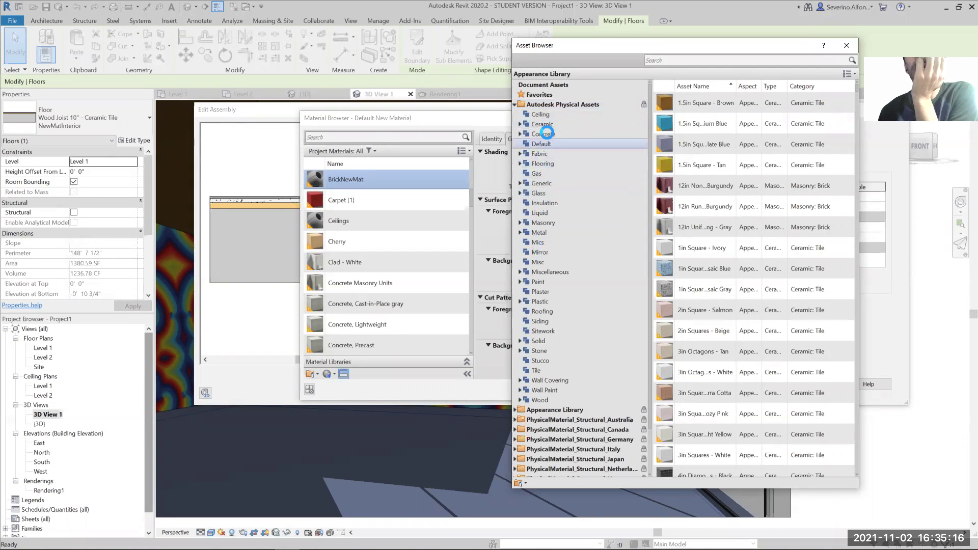
click(538, 123)
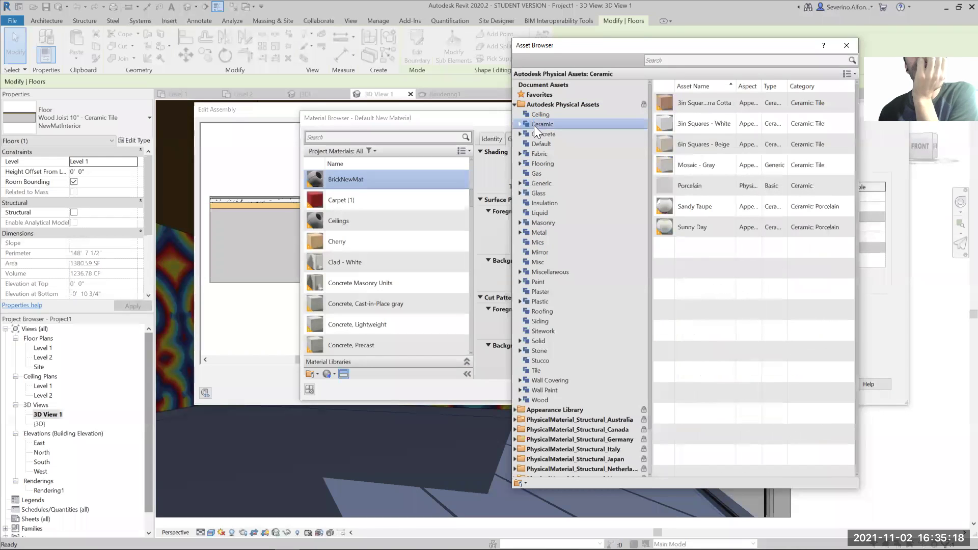
click(520, 124)
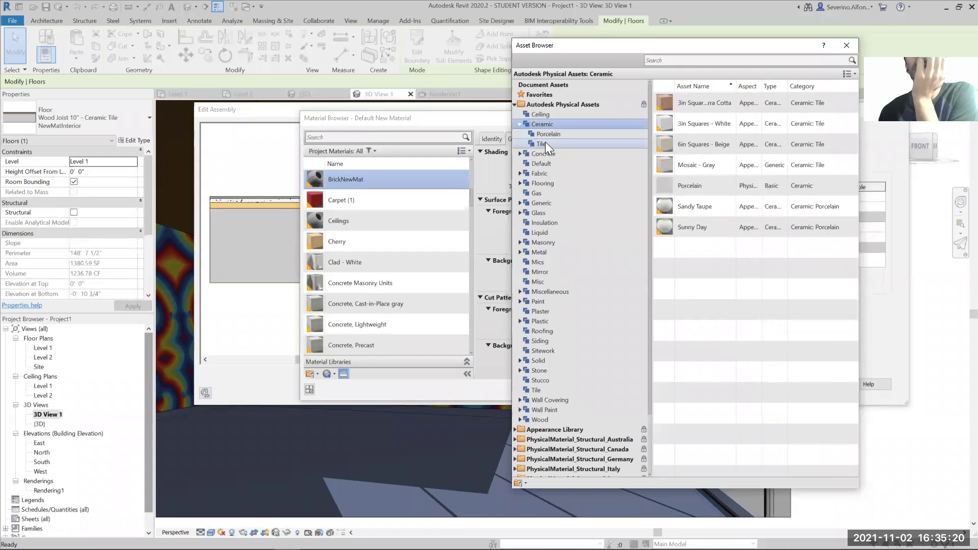
click(545, 143)
click(540, 125)
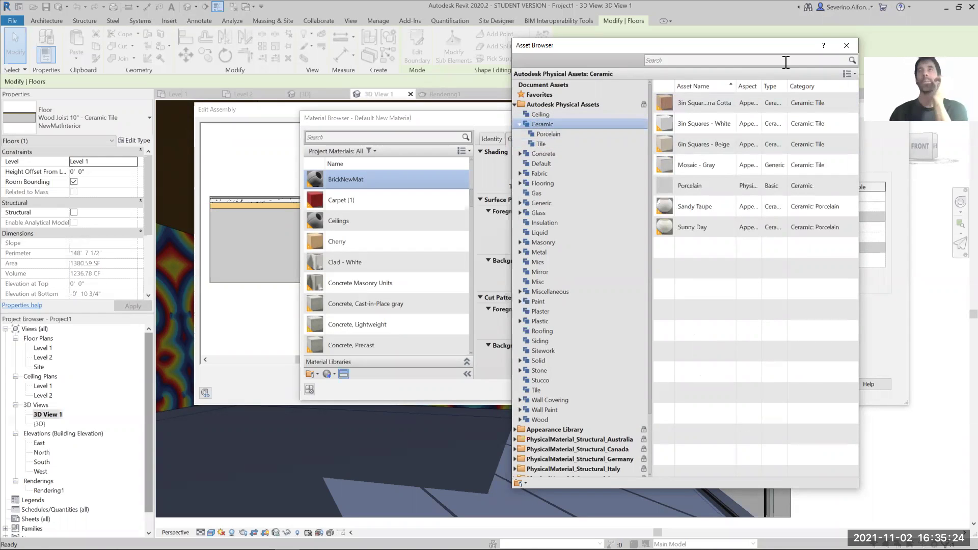
click(847, 46)
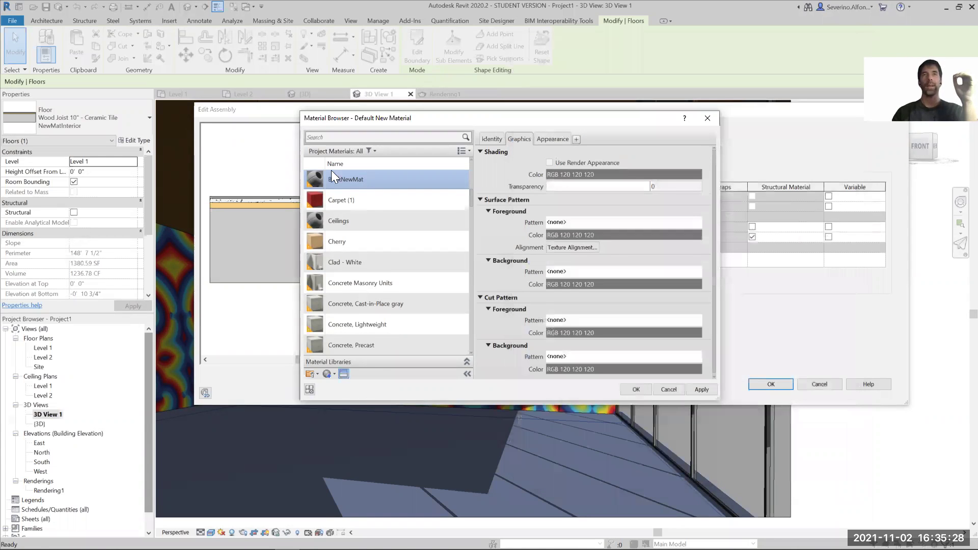
click(338, 178)
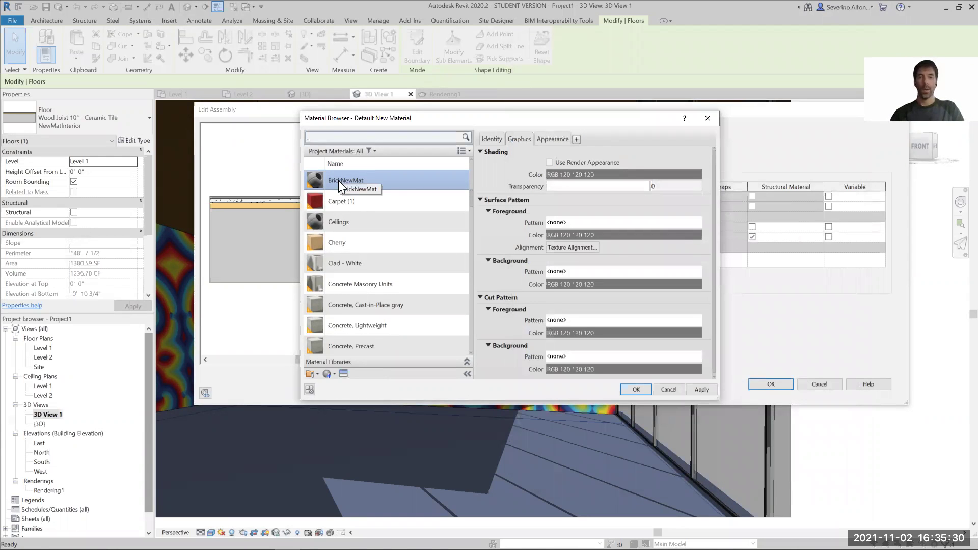
Search Google Images for 'brick pattern material'
key(alt+Tab)
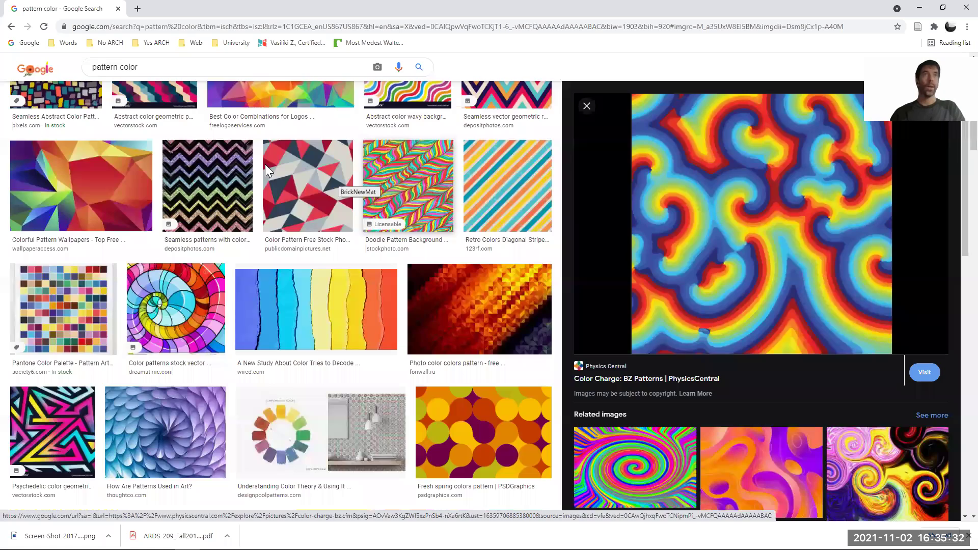
scroll(255, 168, up, 3)
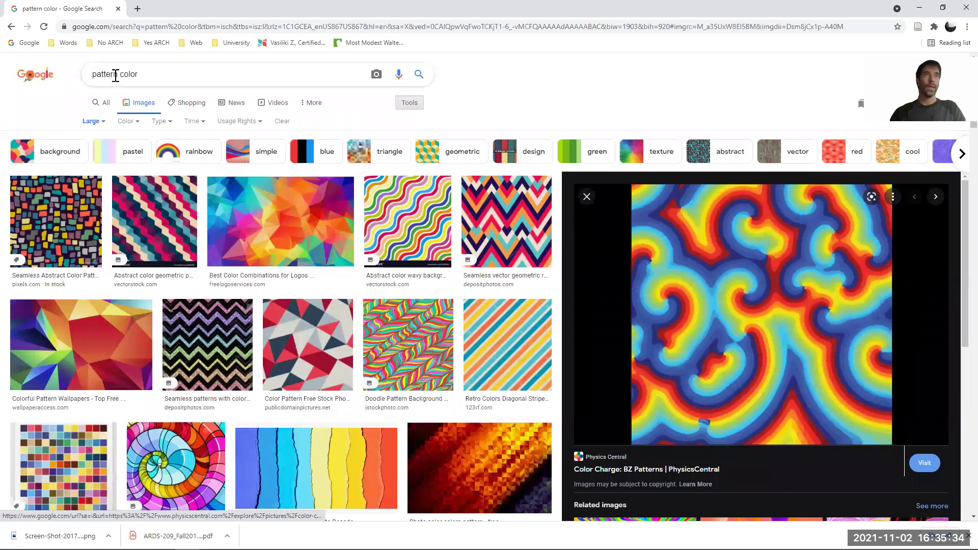
click(115, 75)
key(ctrl+a)
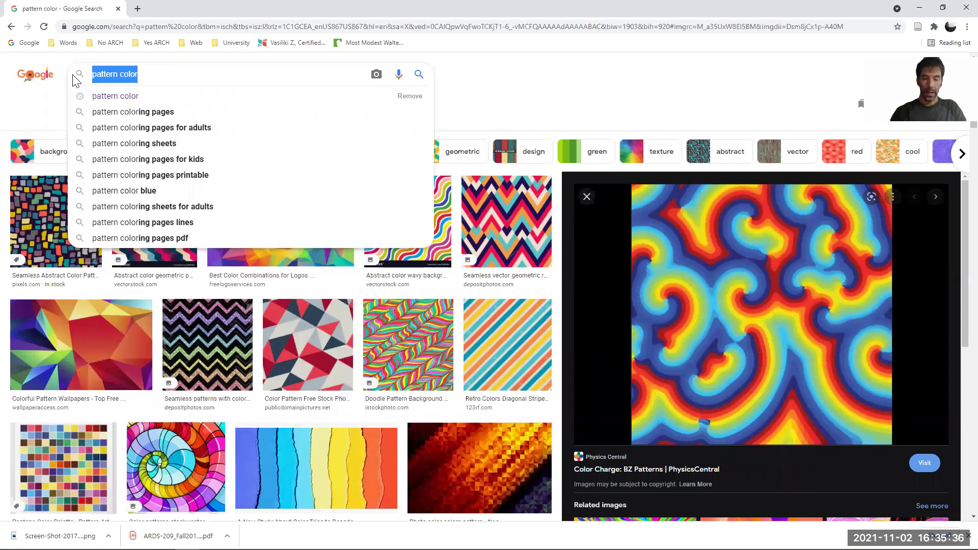
text(brick )
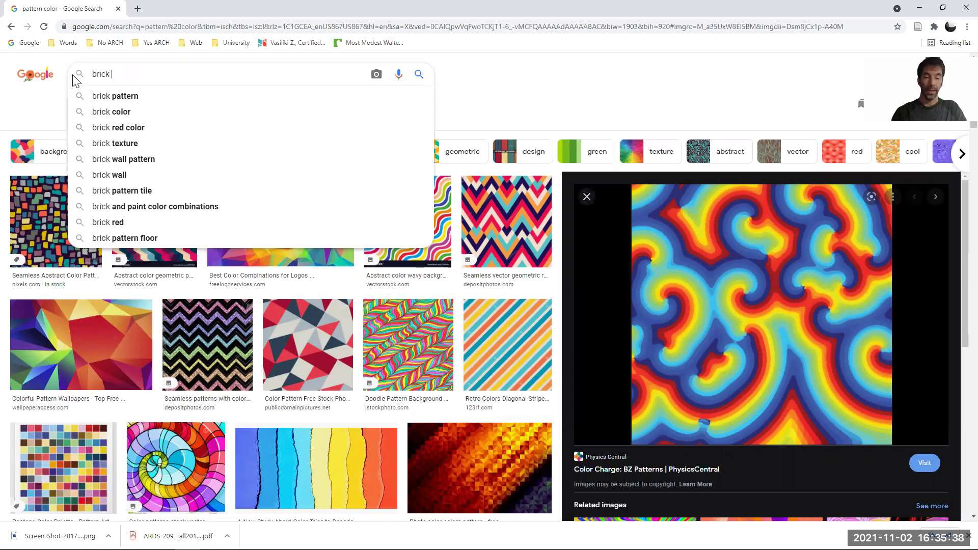
text(pattern)
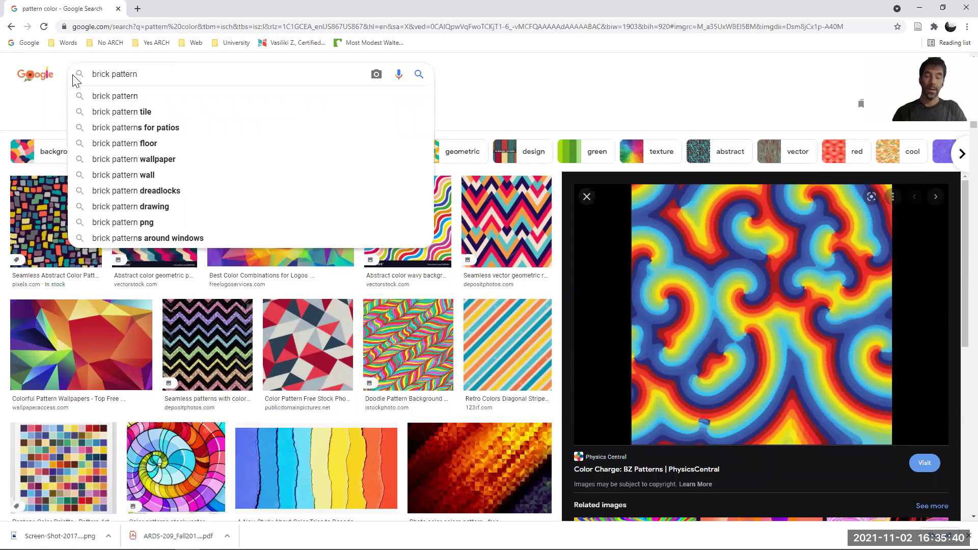
text( material)
key(Return)
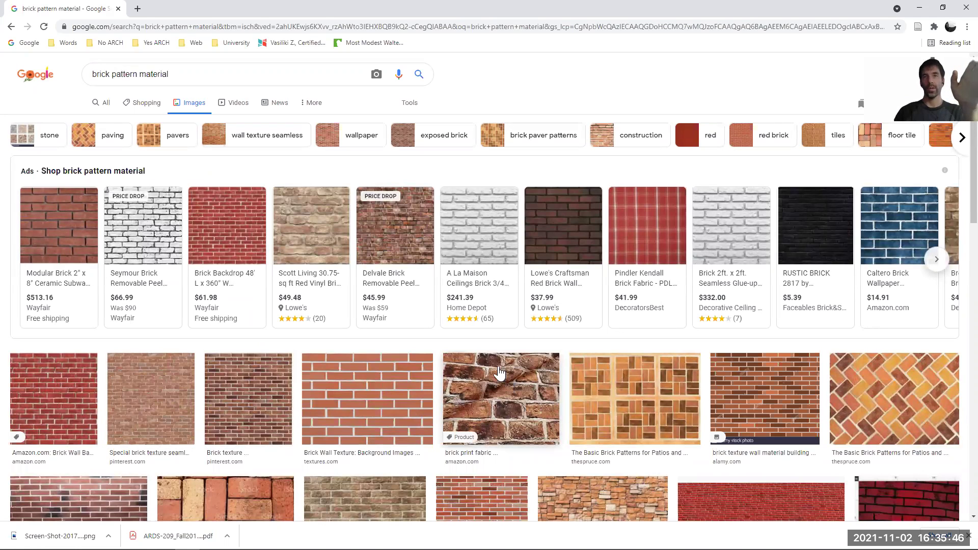
Scroll the results and preview the Pinterest 'Special brick texture seamless' image
scroll(500, 373, down, 1)
scroll(499, 373, down, 1)
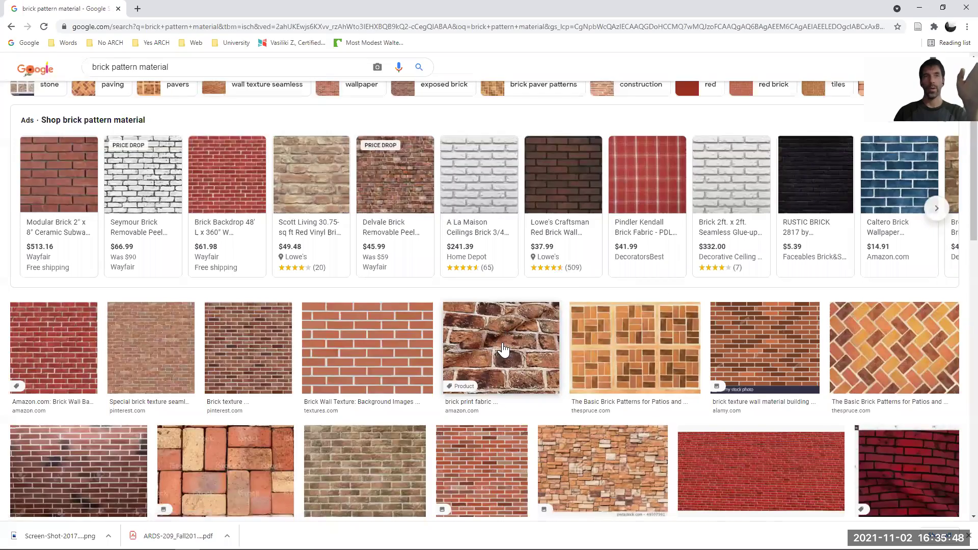
scroll(504, 341, down, 1)
scroll(499, 366, down, 7)
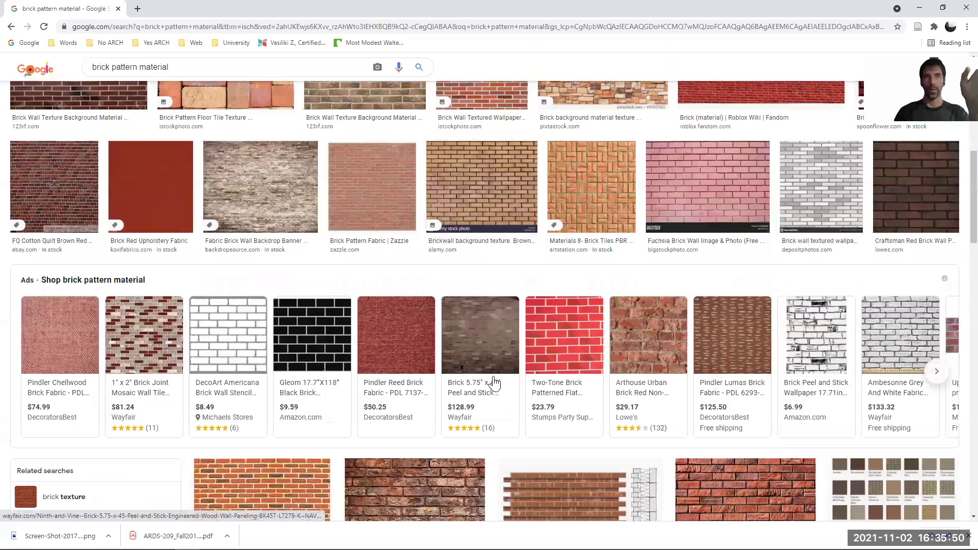
scroll(459, 402, down, 4)
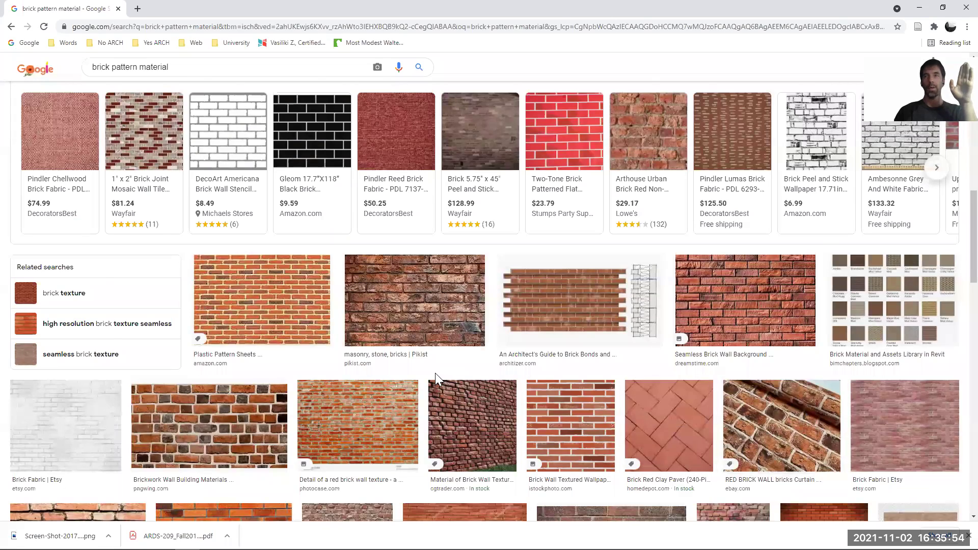
scroll(408, 370, up, 10)
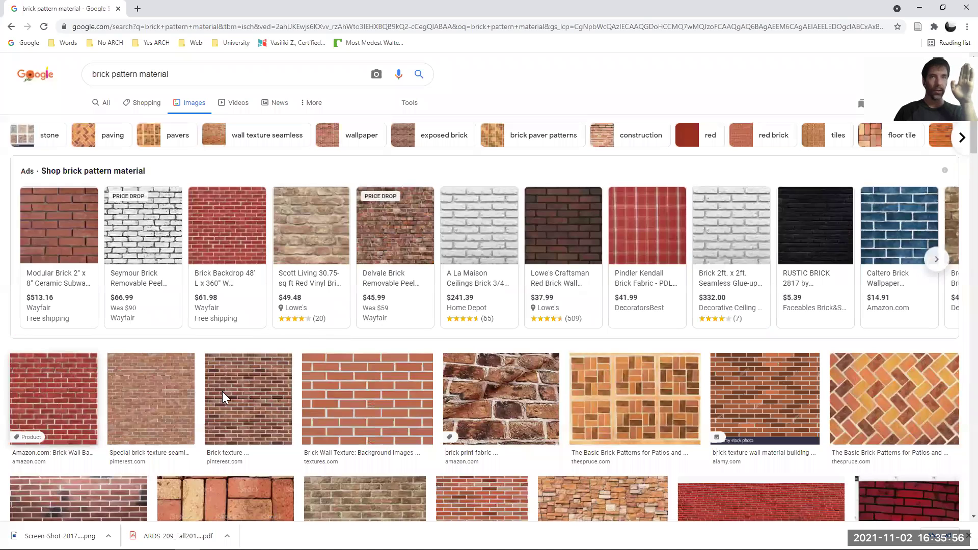
scroll(243, 397, down, 2)
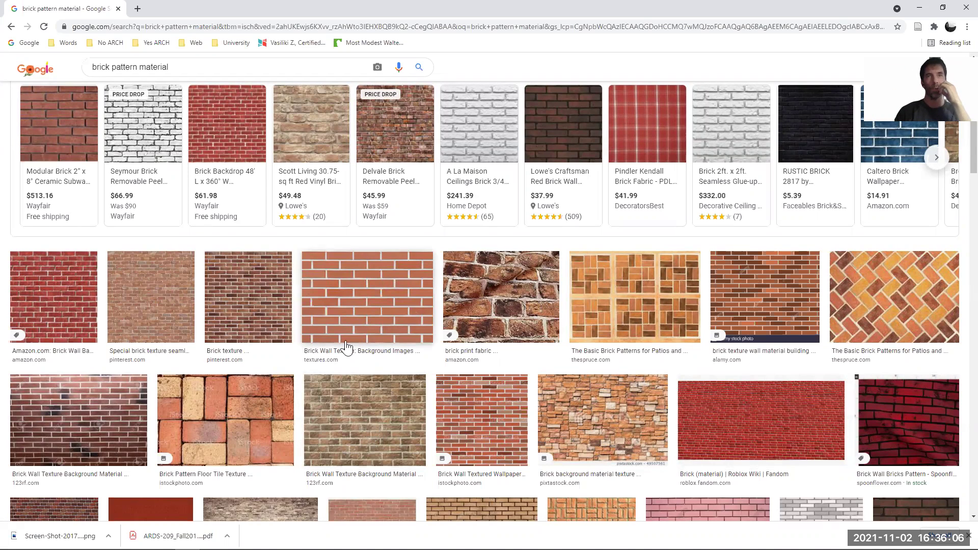
click(164, 301)
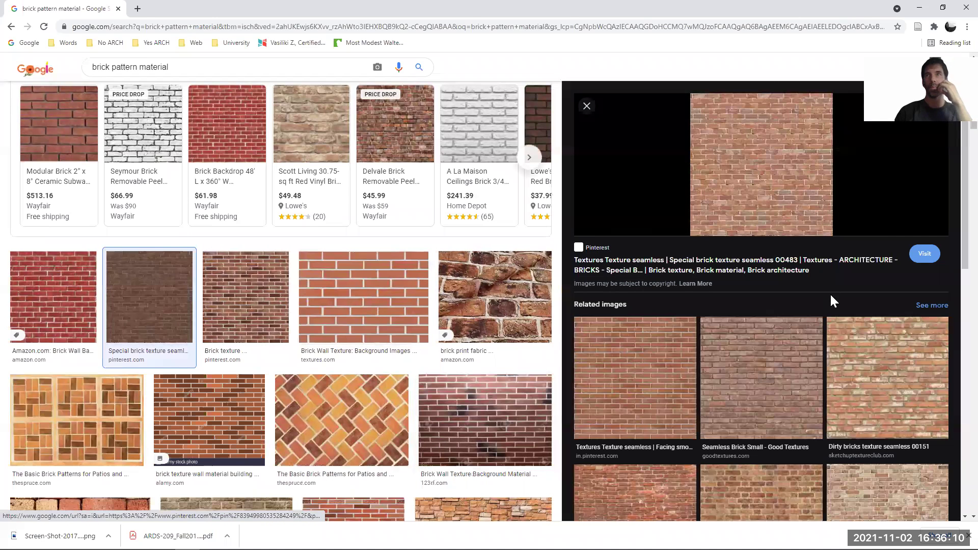
Check options on related brick images and briefly preview the dirty bricks seamless texture
right_click(776, 196)
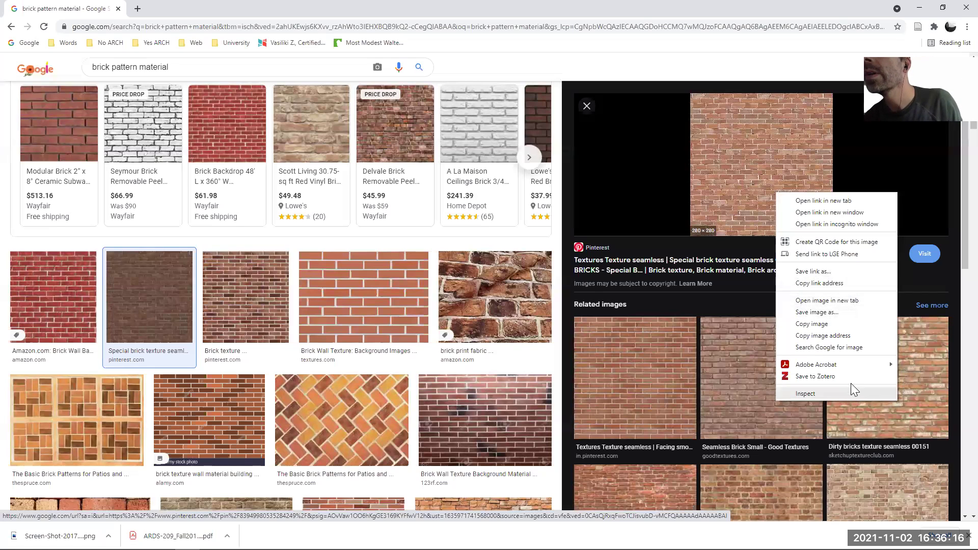
key(Escape)
right_click(875, 373)
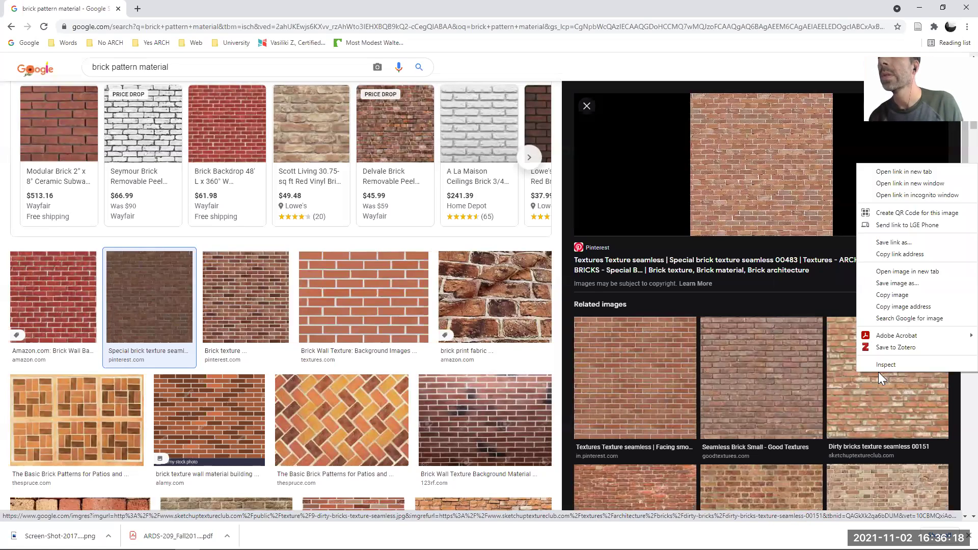
key(Escape)
click(847, 396)
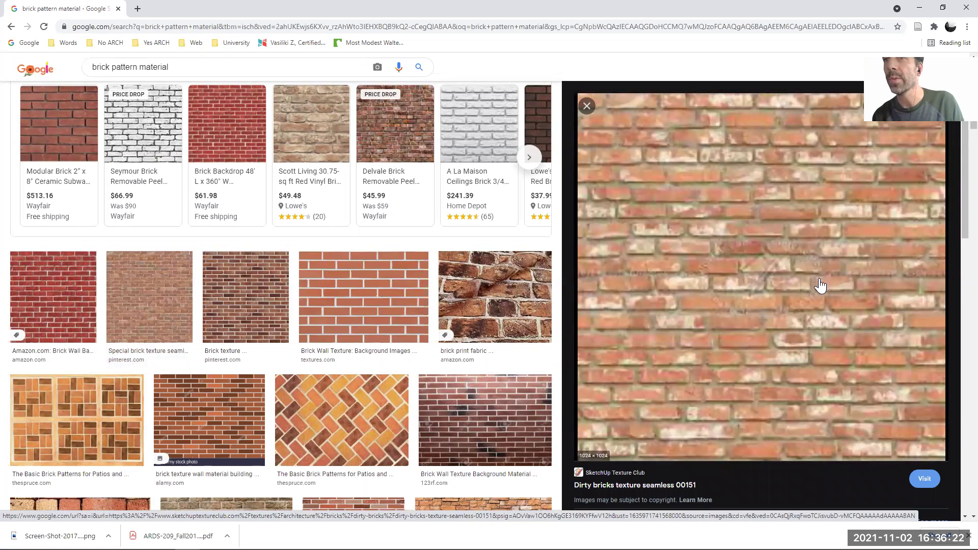
click(586, 107)
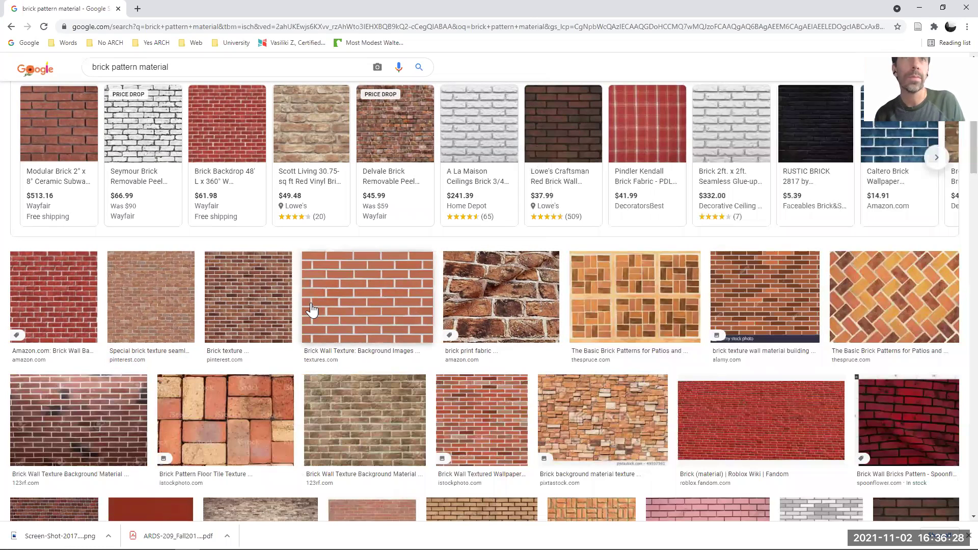
Save the Pinterest Brick texture image to the Desktop as BrickMat
click(254, 307)
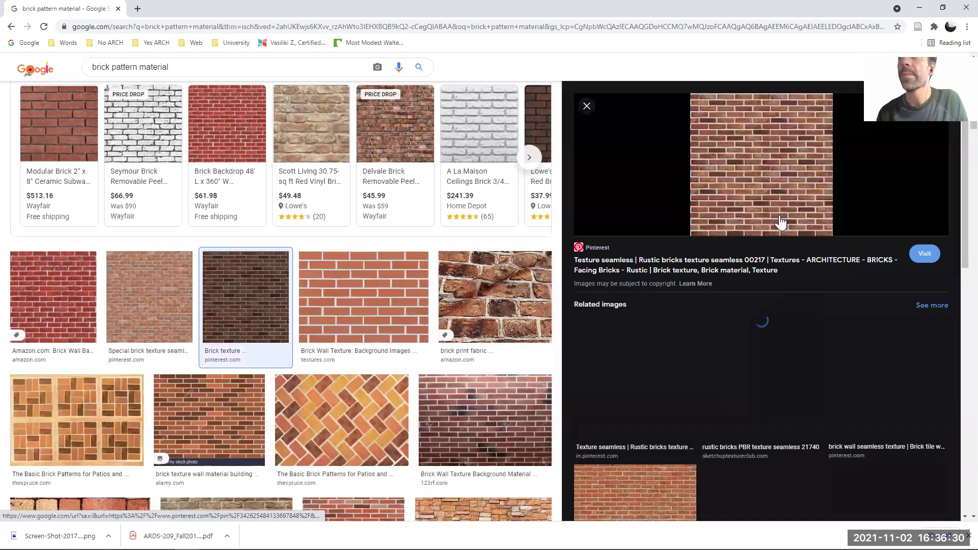
right_click(765, 174)
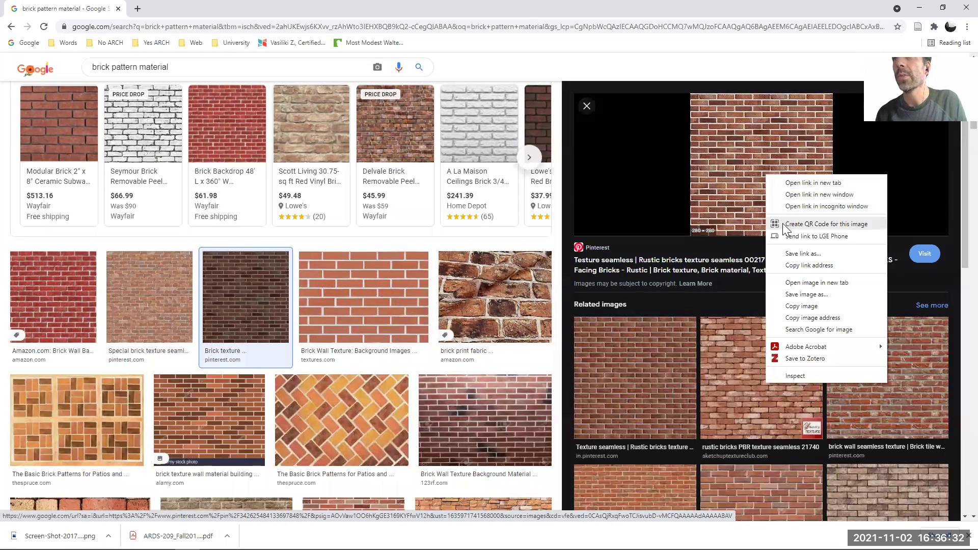
click(799, 295)
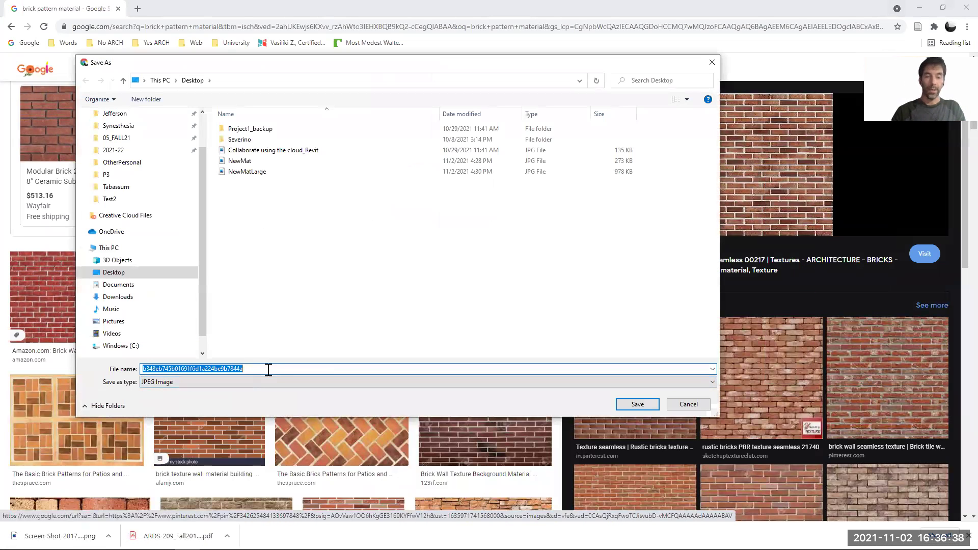
text(BrickMat)
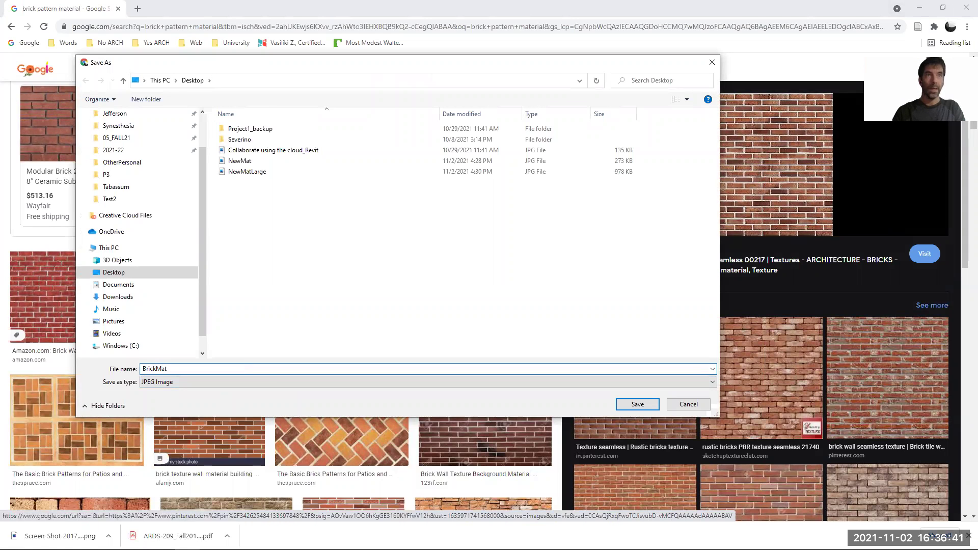
key(Return)
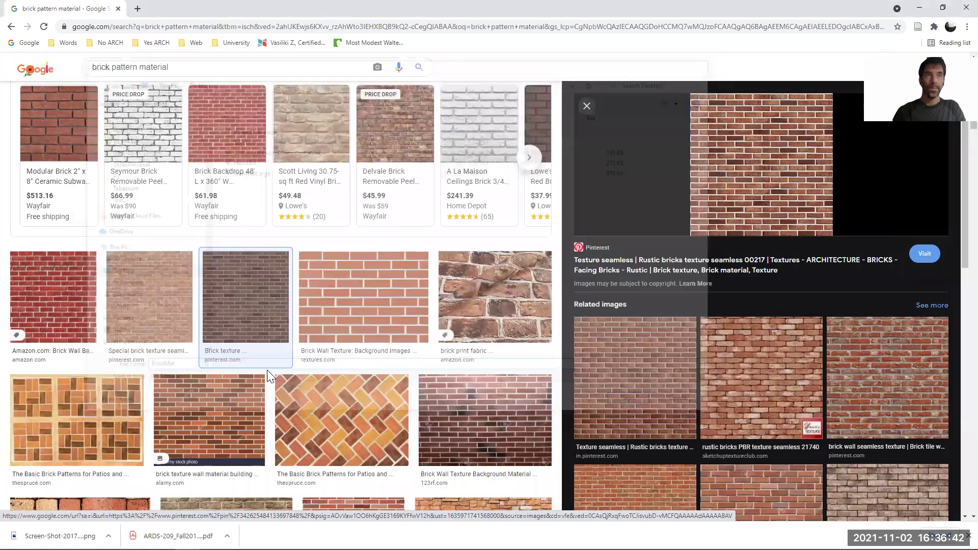
Load BrickMat.jpg from the Desktop as BrickNewMat's Generic appearance image
key(alt+Tab)
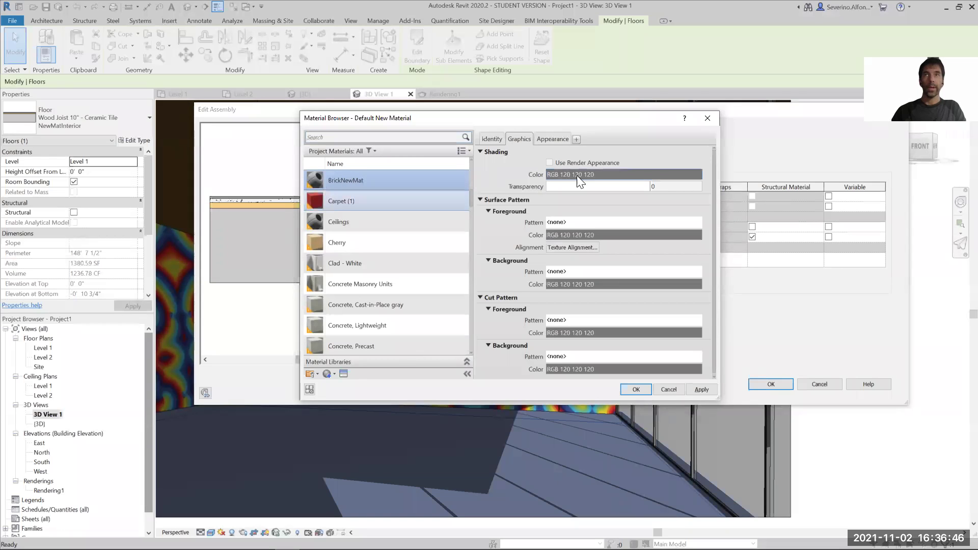
click(557, 140)
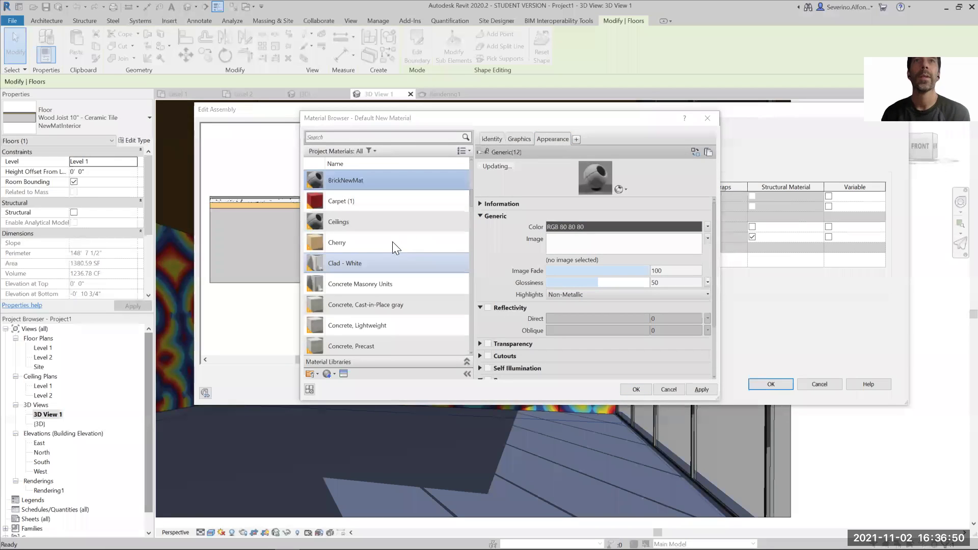
click(624, 244)
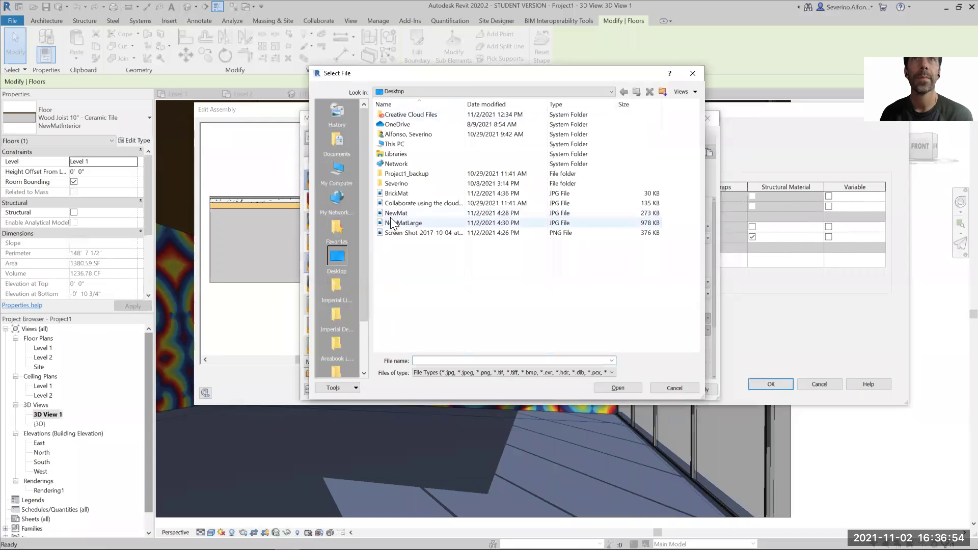
click(396, 194)
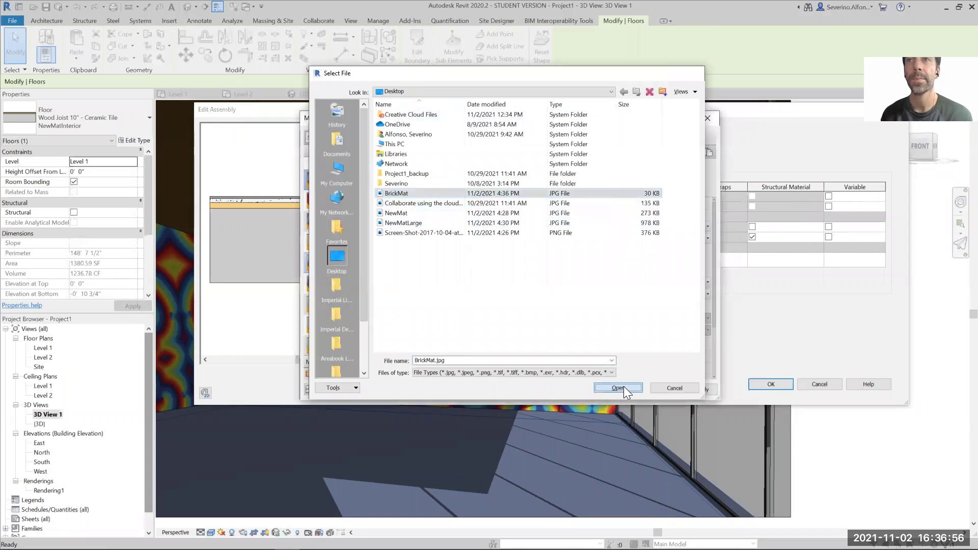
click(619, 387)
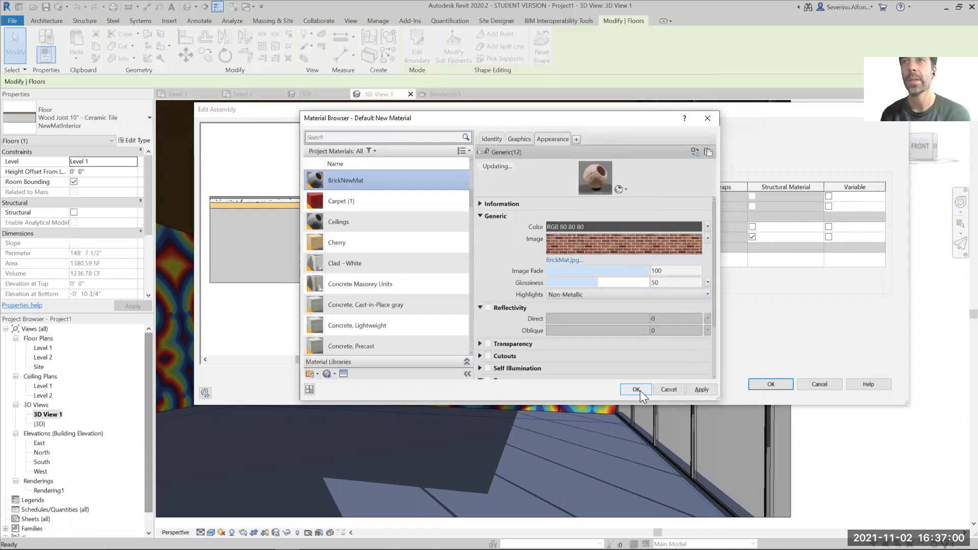
Confirm and close the Material Browser, Edit Assembly and Type Properties dialogs
key(Return)
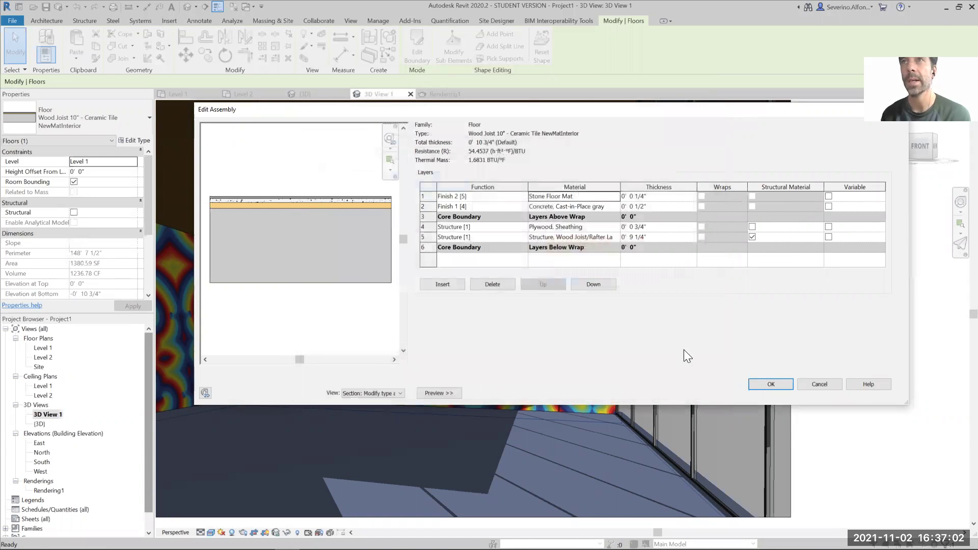
click(763, 383)
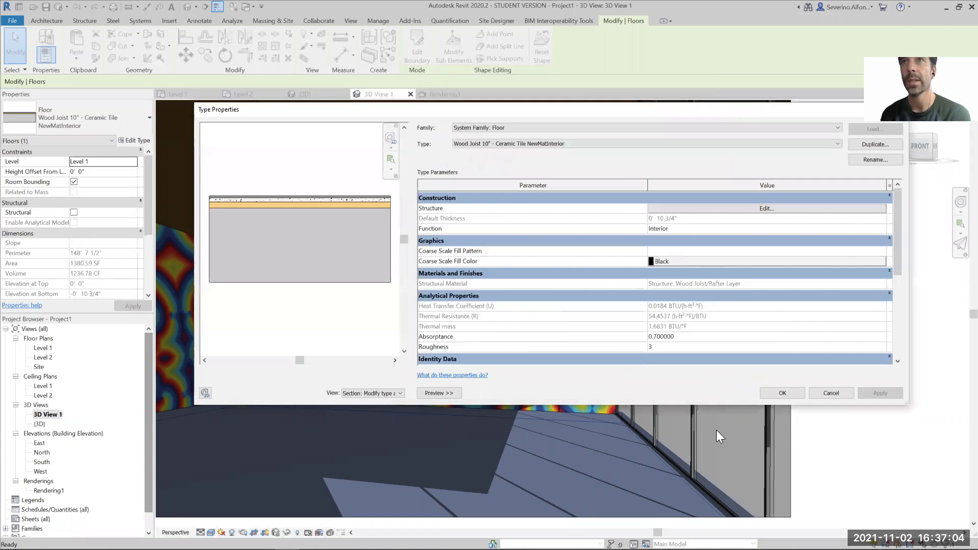
click(784, 393)
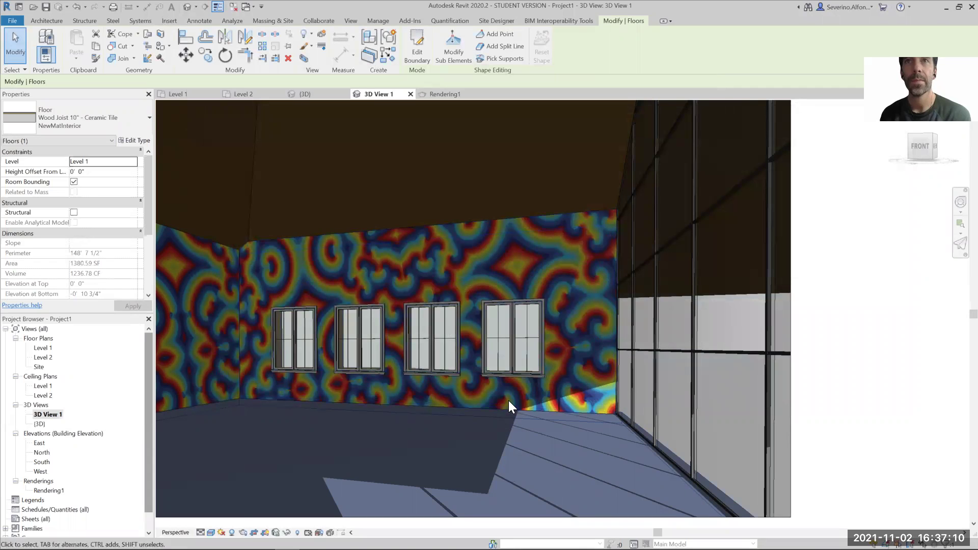
Switch the 3D view to the Realistic visual style and deselect the floor
click(210, 532)
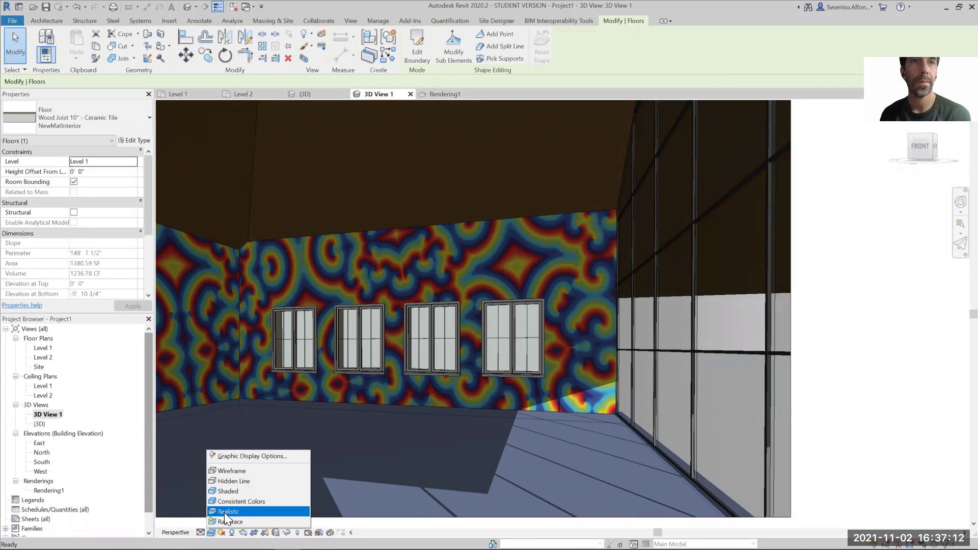
click(224, 512)
key(Escape)
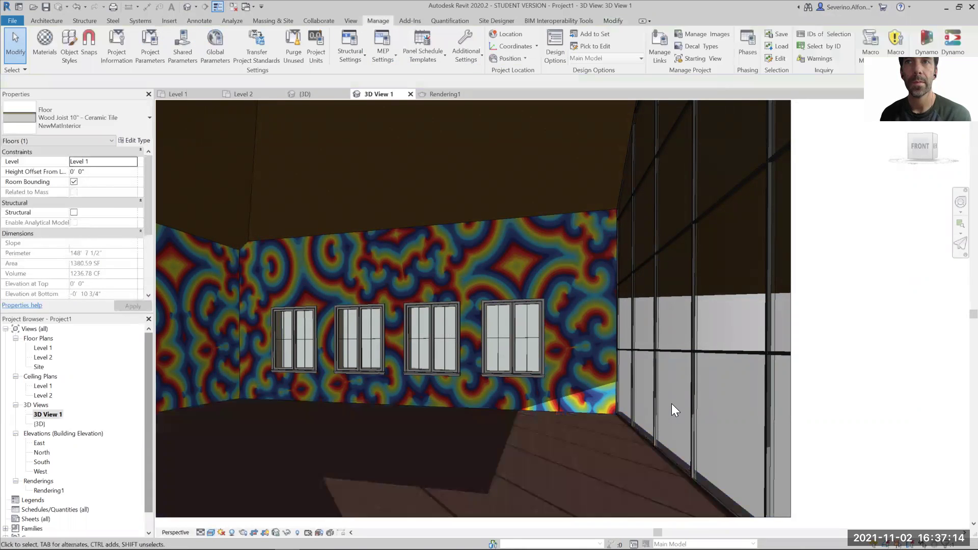
scroll(479, 500, up, 8)
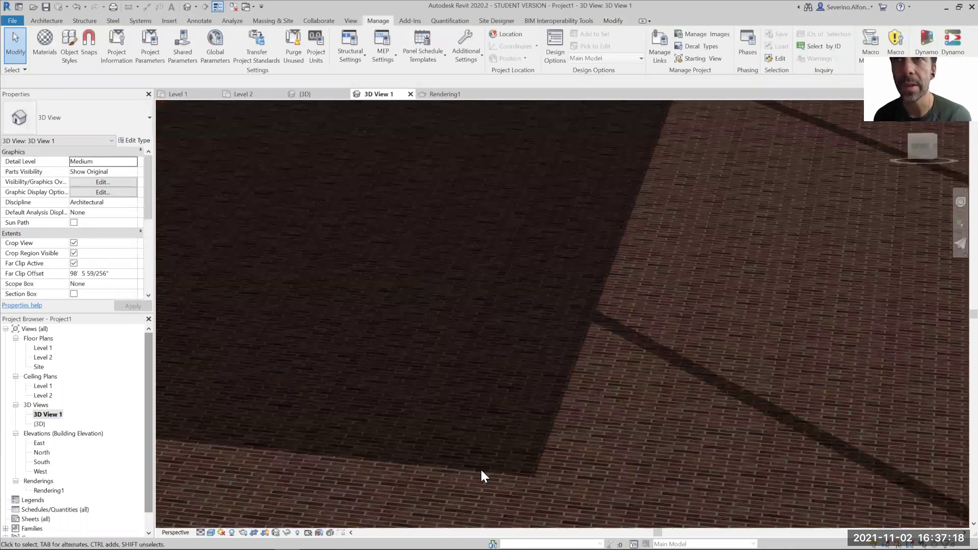
Set the BrickMat.jpg texture sample size to 10'-0" by 10'-0" in the Texture Editor
scroll(504, 419, down, 8)
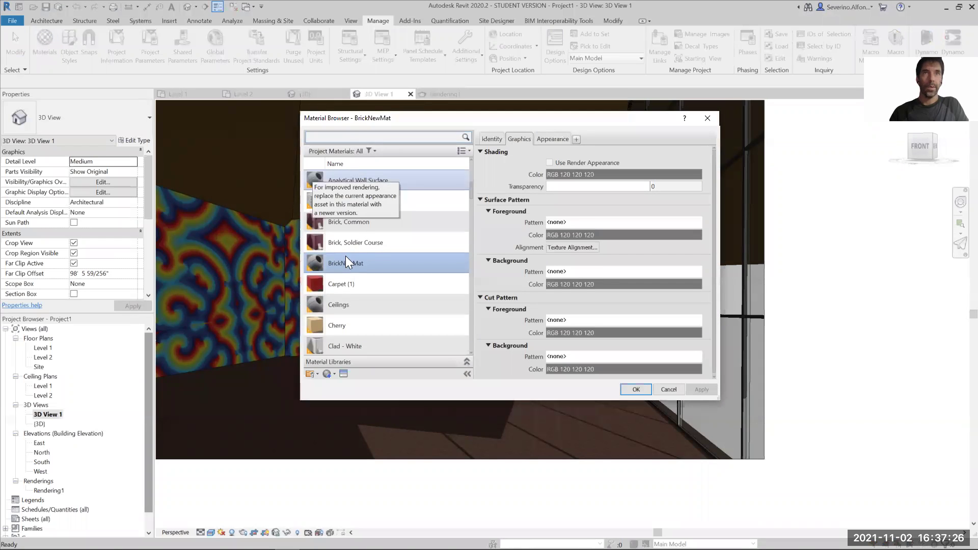
click(554, 138)
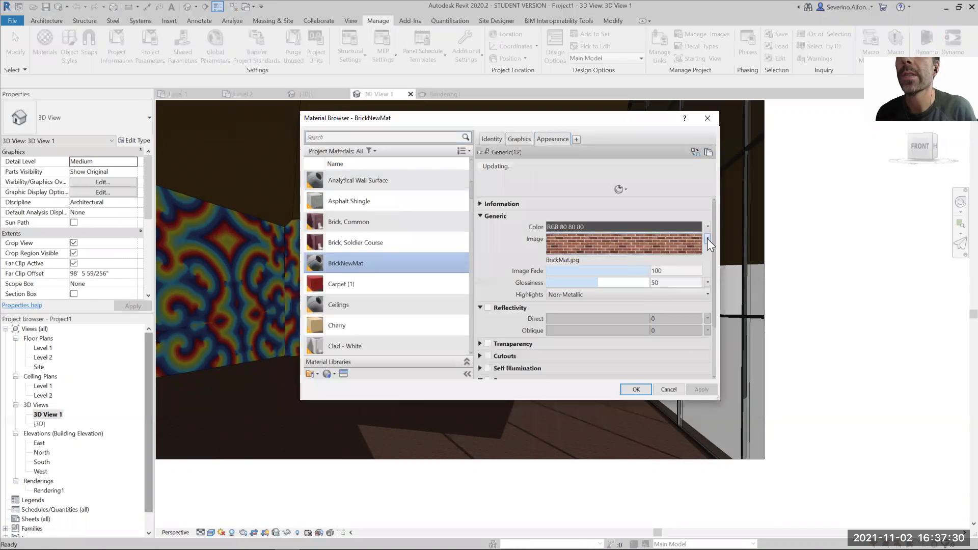
click(707, 238)
click(659, 346)
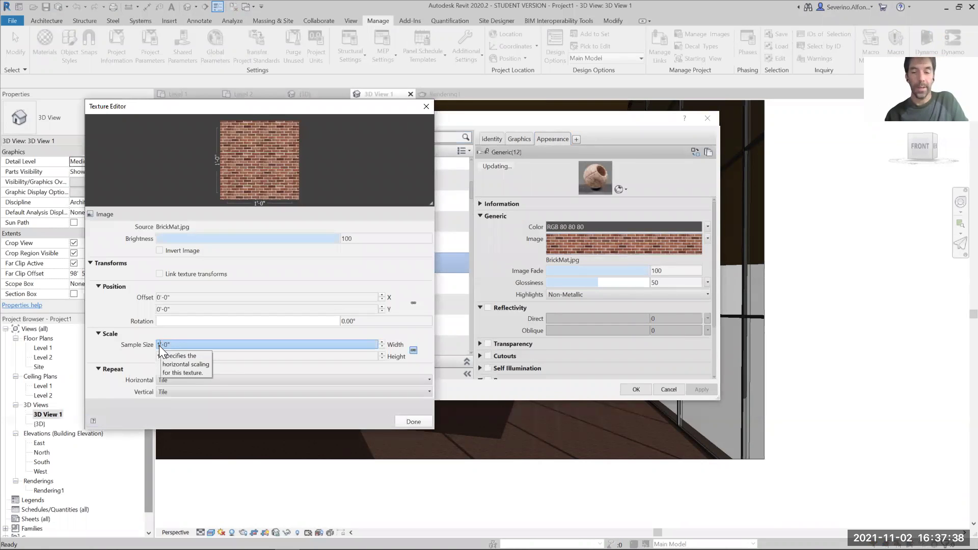
click(159, 346)
text(0)
key(Tab)
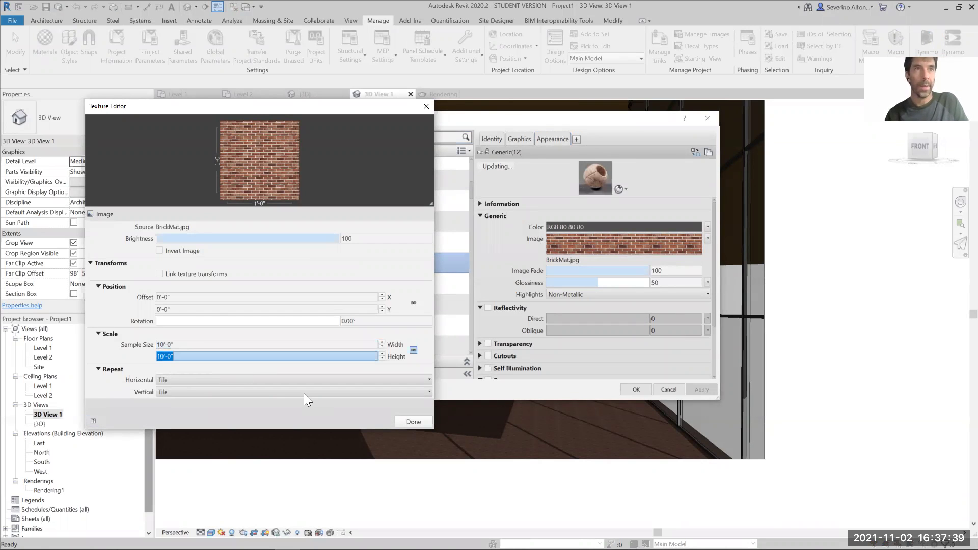
click(413, 421)
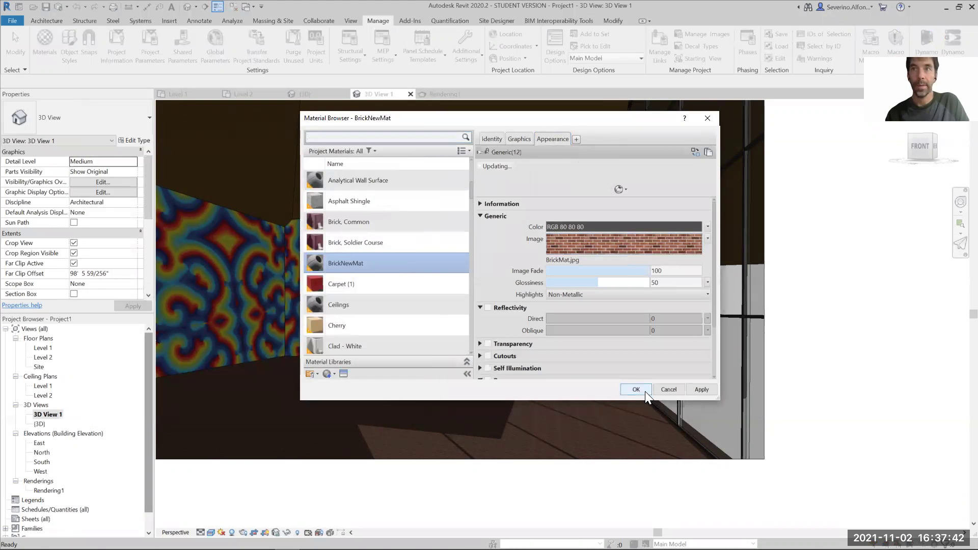
Accept the Material Browser changes to view the rescaled brick floor in 3D View 1
click(636, 389)
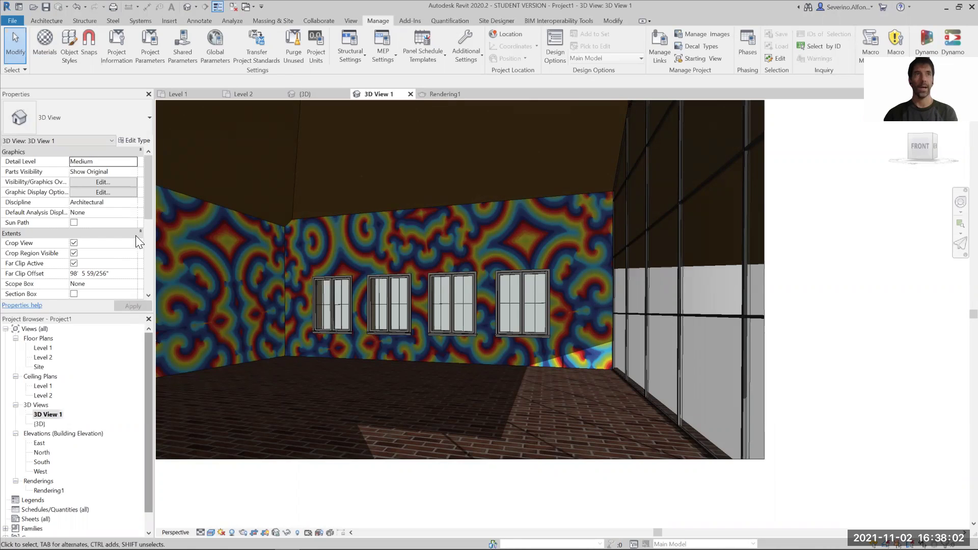
Reopen Materials on BrickNewMat's Appearance tab and widen the dialog slightly
click(55, 42)
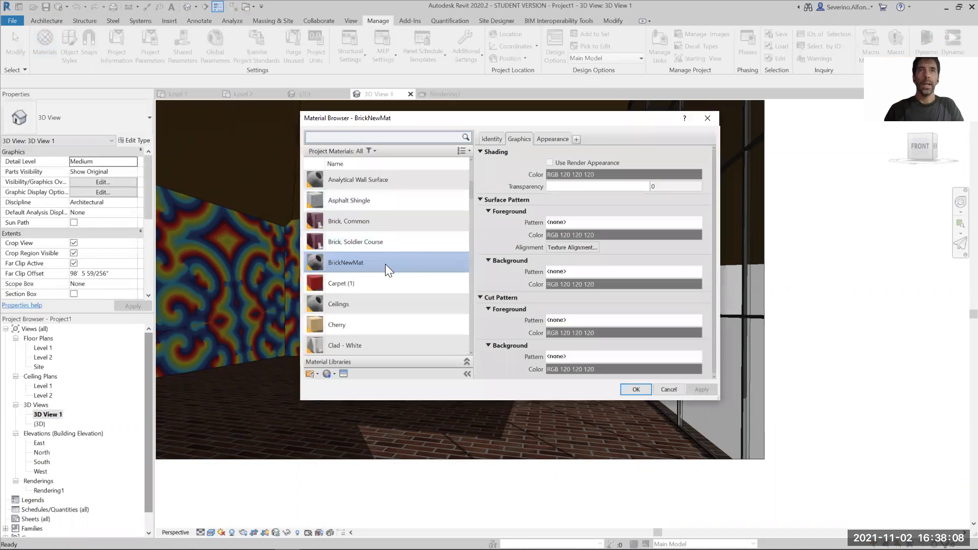
click(551, 137)
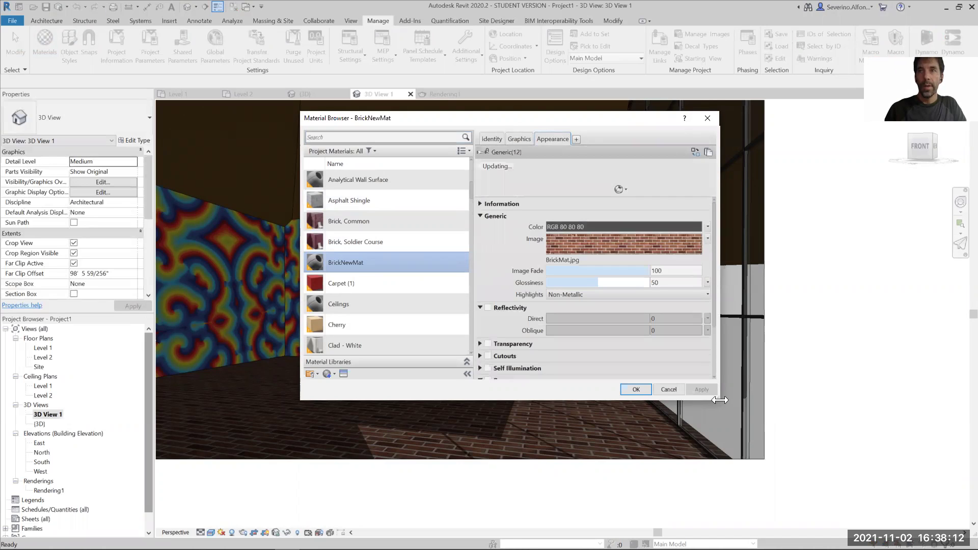
drag(720, 400, 740, 399)
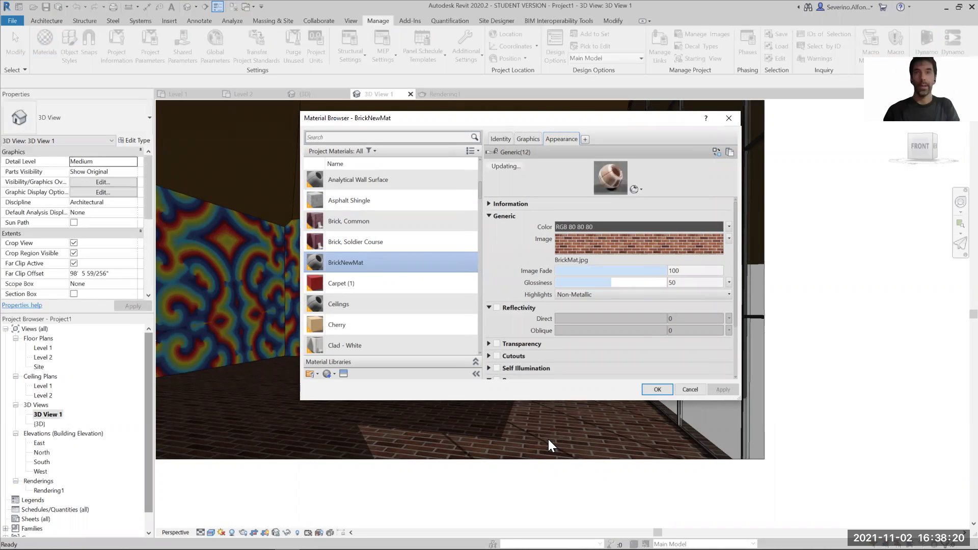
Open BrickMat.jpg from the Desktop in Photoshop
key(alt+Tab)
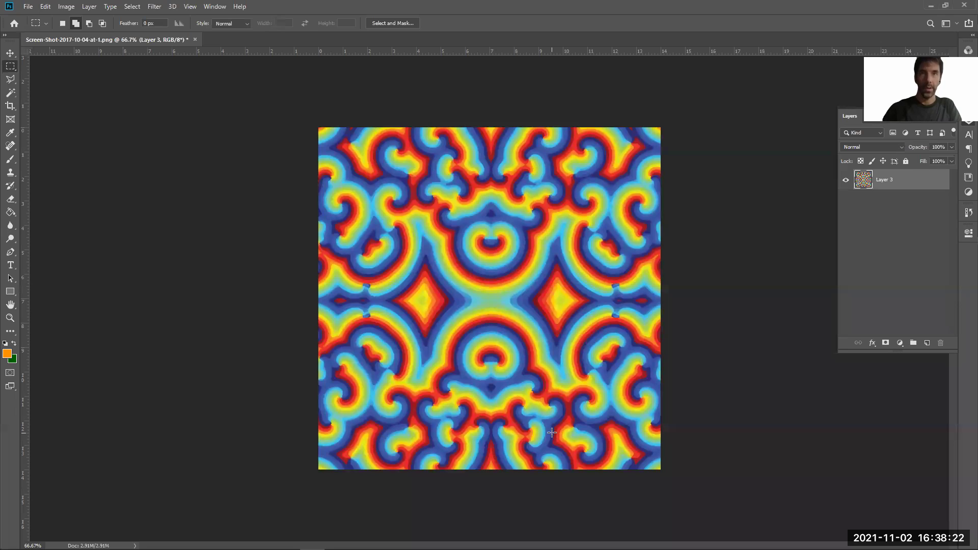
key(ctrl+o)
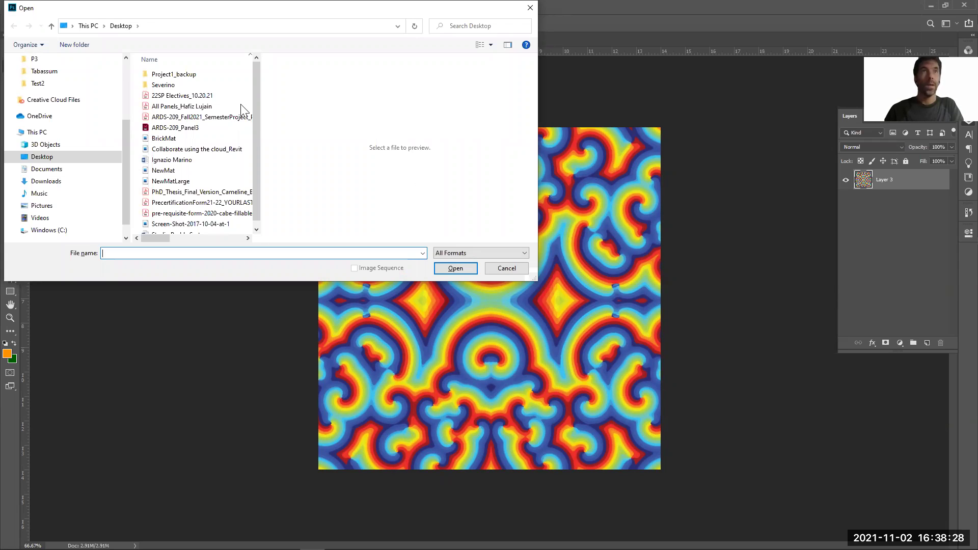
scroll(45, 83, up, 2)
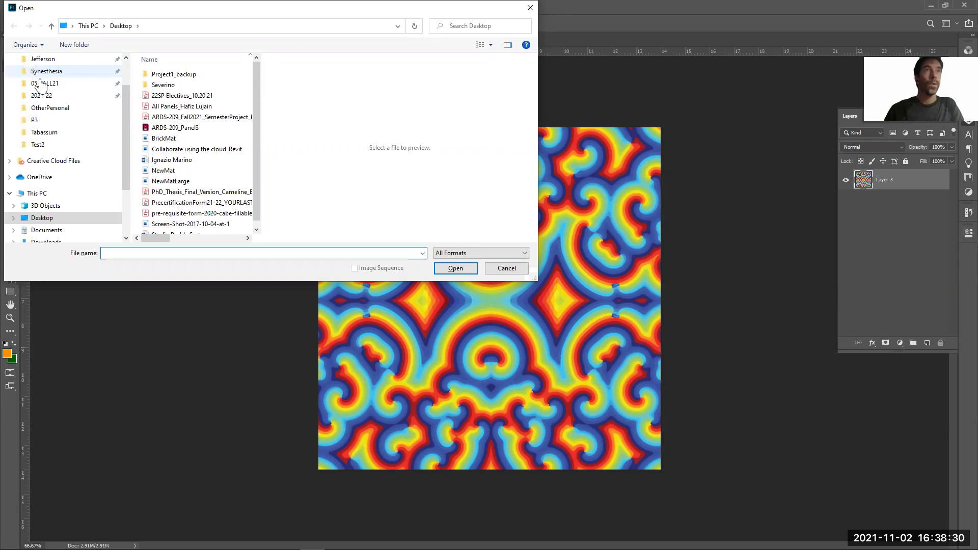
scroll(41, 76, up, 2)
click(41, 80)
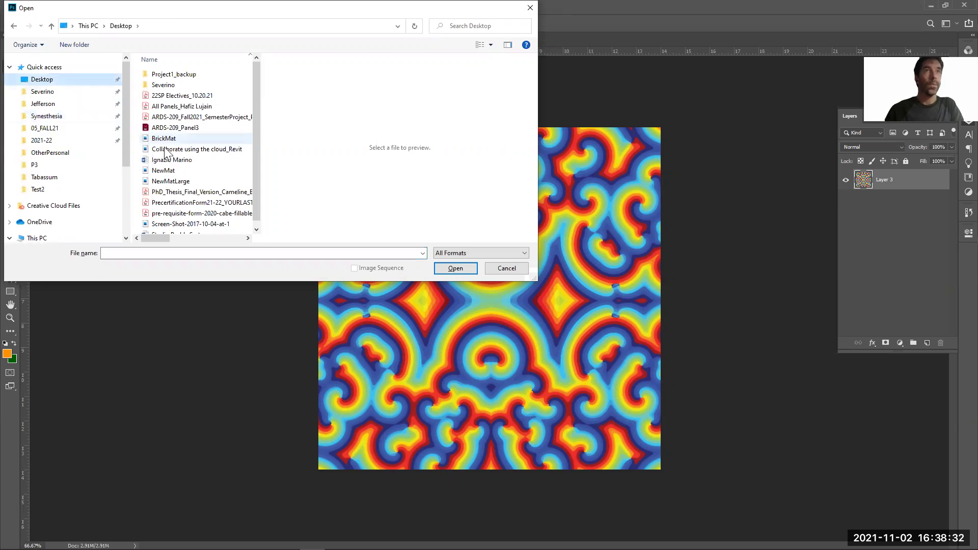
key(Escape)
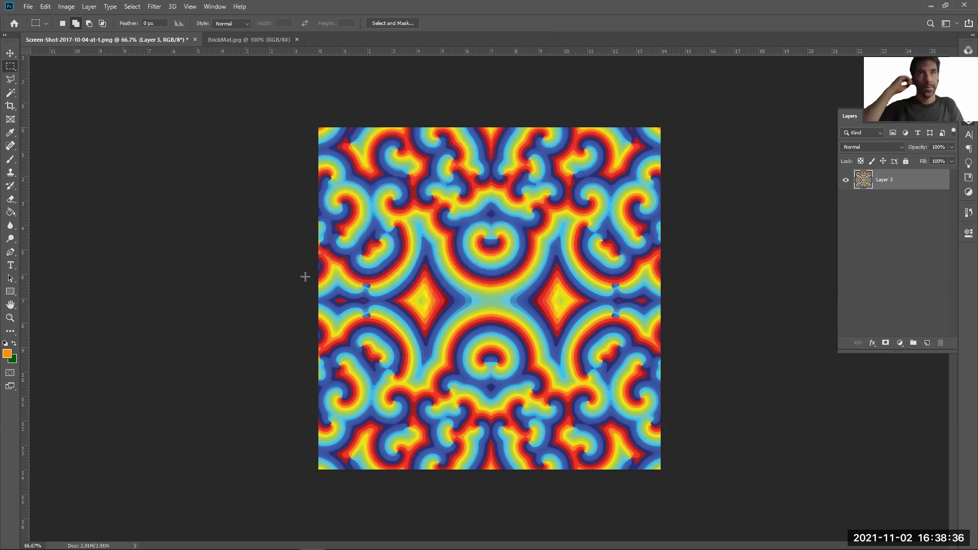
Fit the brick image on screen, then zoom to 300%
key(z)
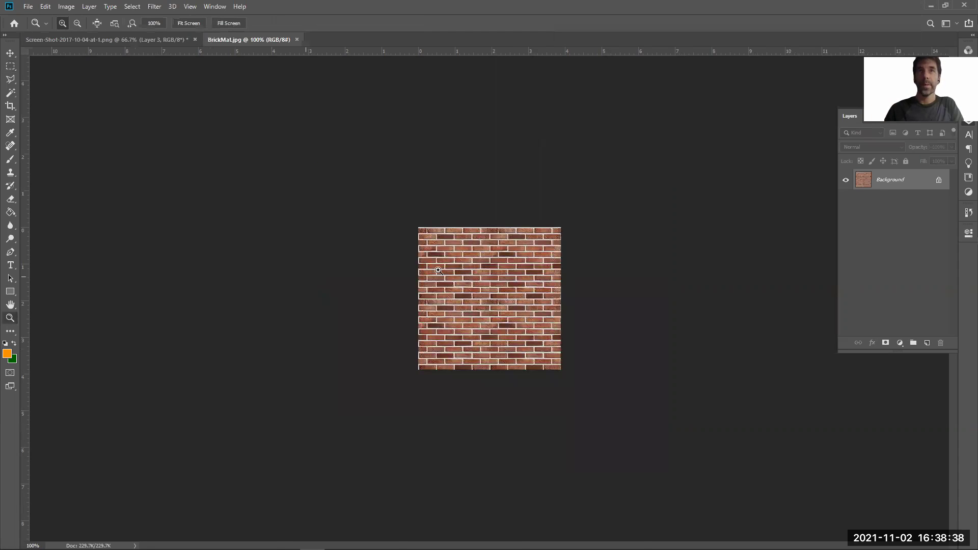
key(ctrl+0)
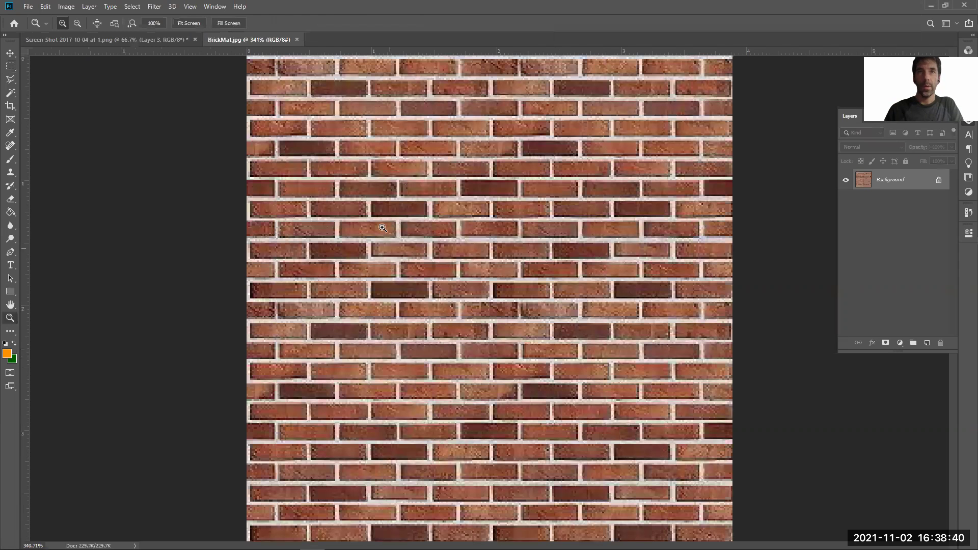
click(538, 375)
right_click(423, 241)
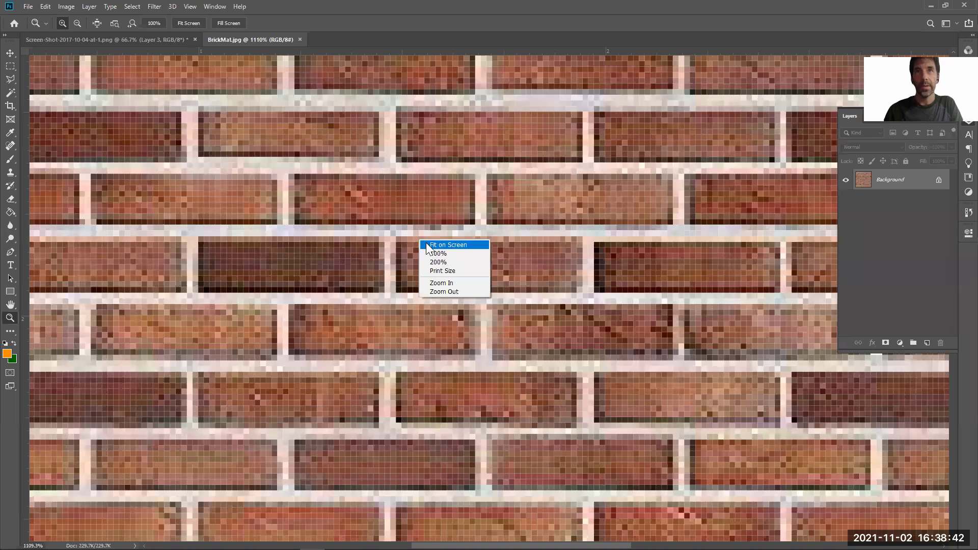
click(427, 244)
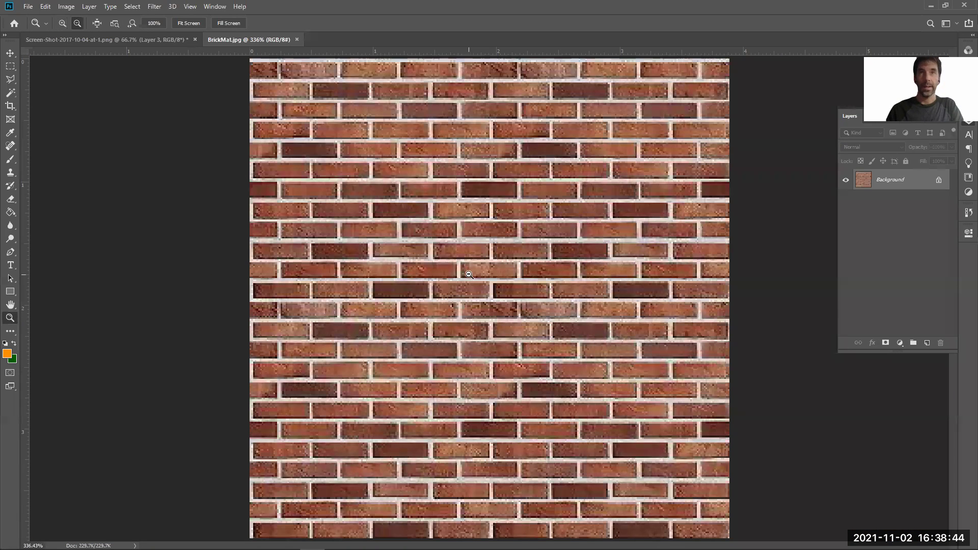
alt+click(467, 280)
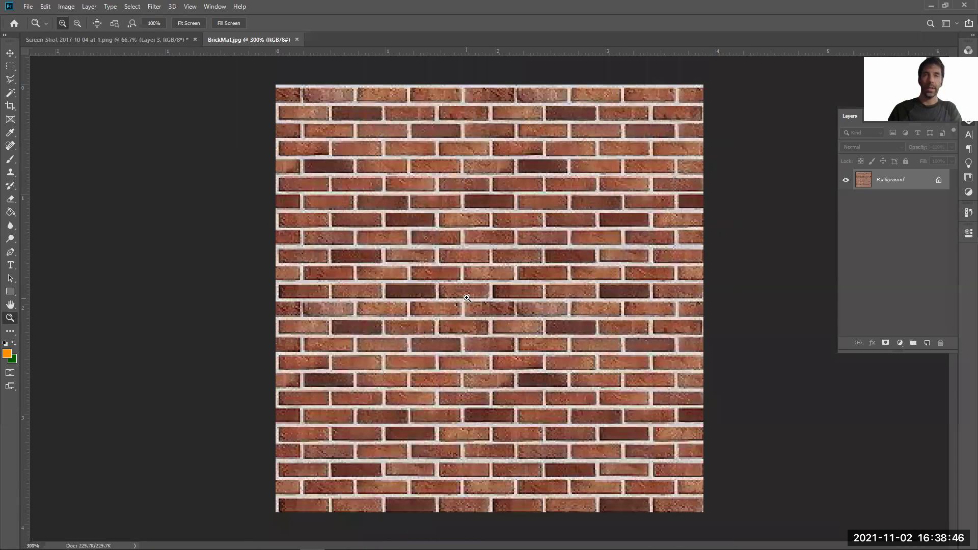
Save a copy of the image as BrickMat_BW.jpg
click(30, 7)
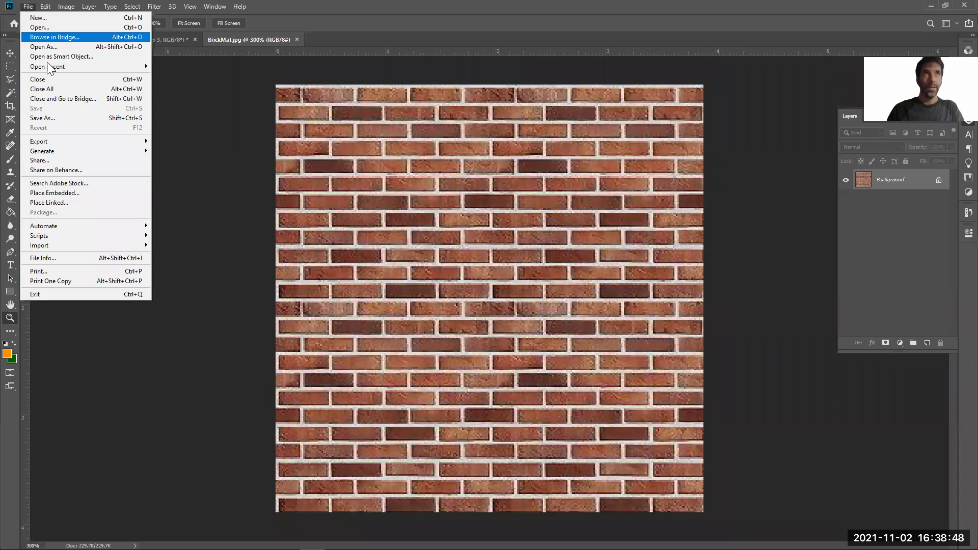
click(52, 119)
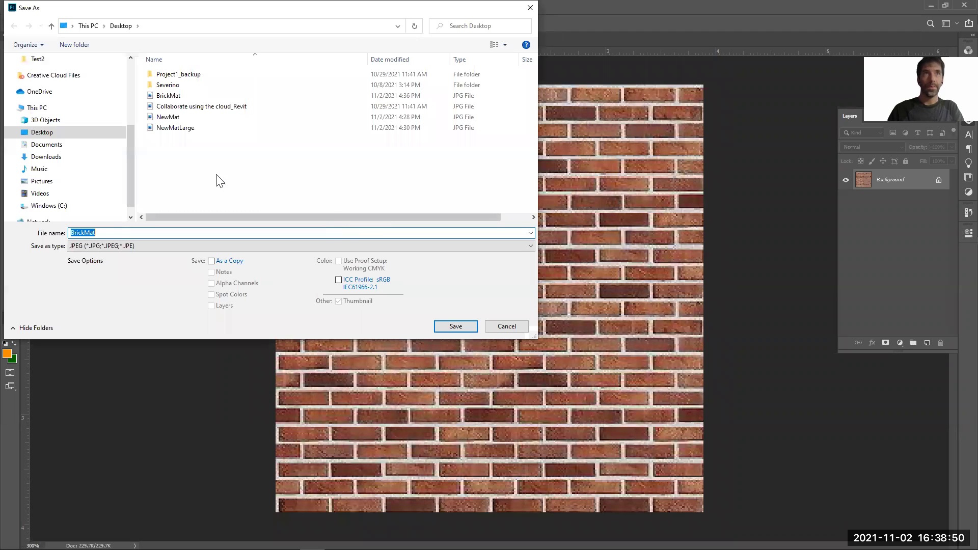
click(118, 233)
text(_BW)
key(Return)
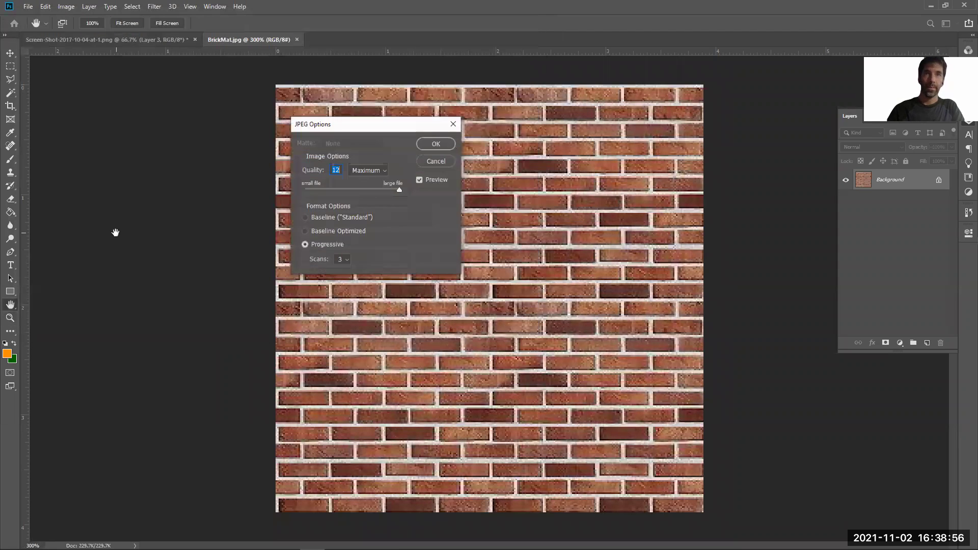
Finish saving the JPEG at maximum quality, then desaturate BrickMat_BW with Saturation -100
click(434, 144)
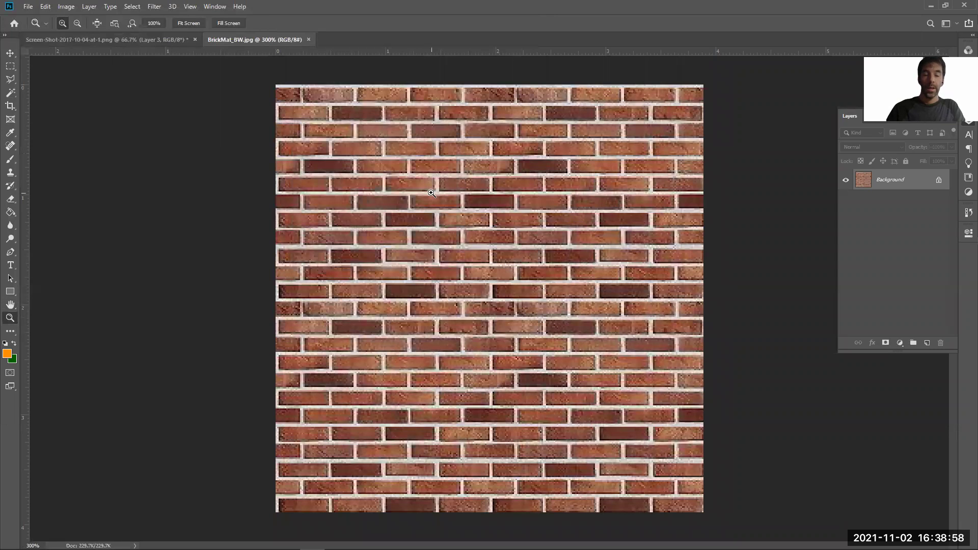
click(68, 6)
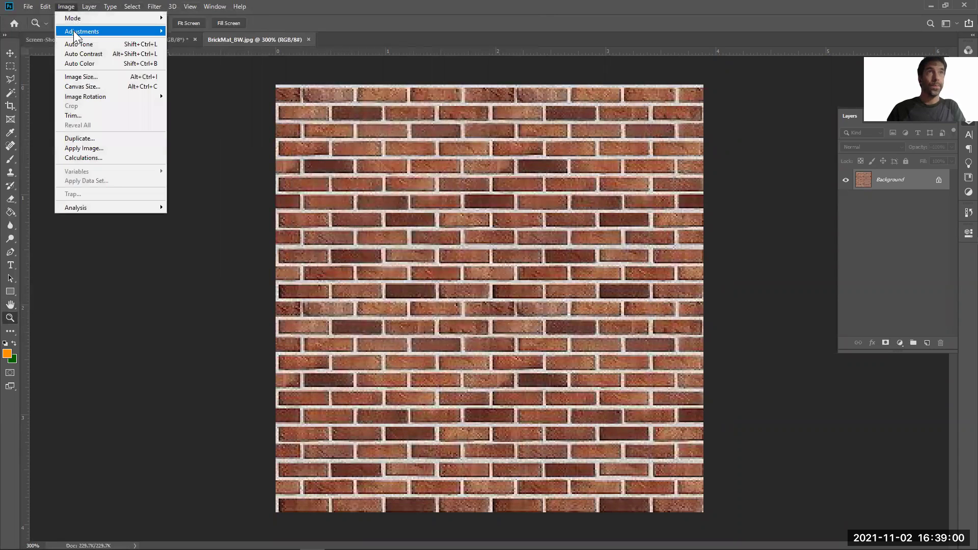
mouse_move(76, 31)
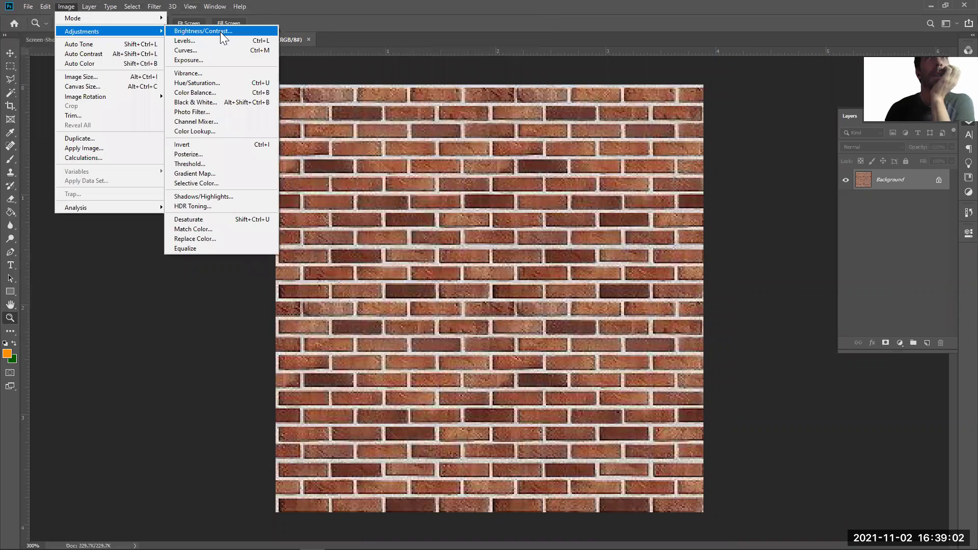
key(Escape)
key(Escape)
key(i)
key(ctrl+u)
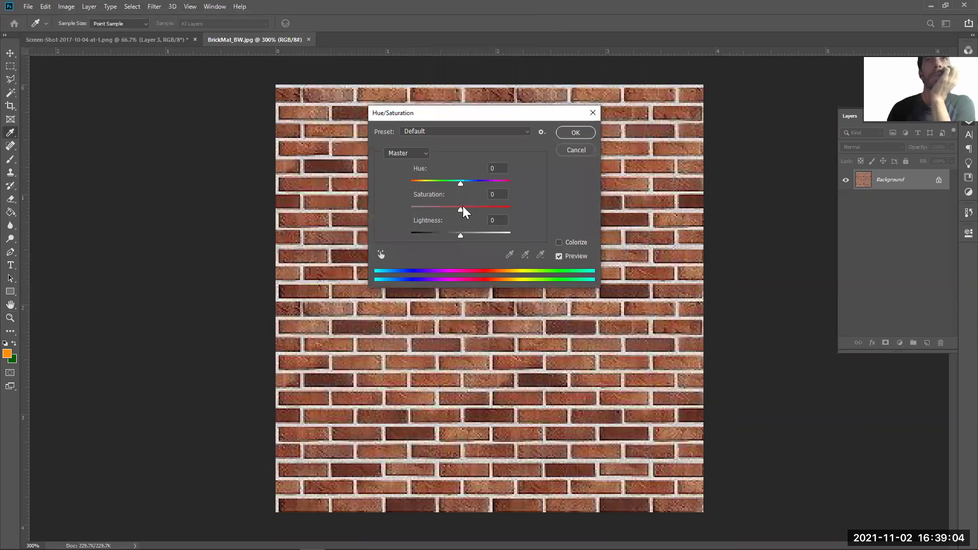
drag(459, 207, 376, 205)
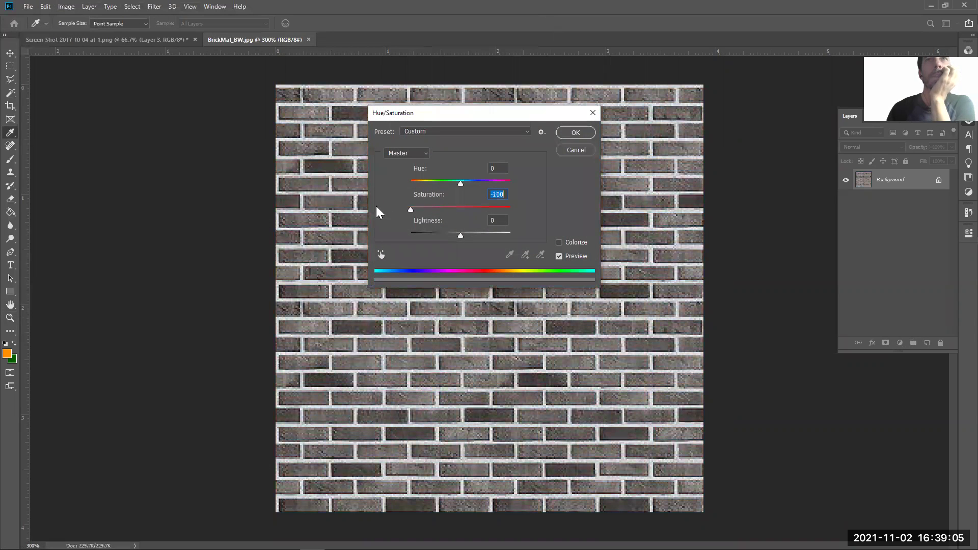
click(574, 132)
key(z)
Apply Brightness/Contrast with contrast 100 and brightness -96 to darken the bricks
click(86, 8)
mouse_move(66, 7)
mouse_move(129, 31)
click(215, 33)
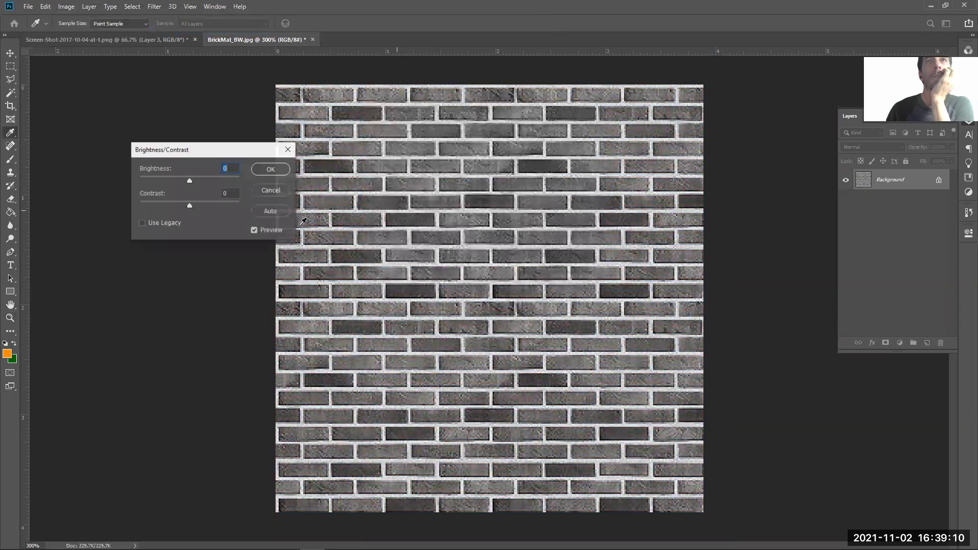
drag(195, 201, 242, 204)
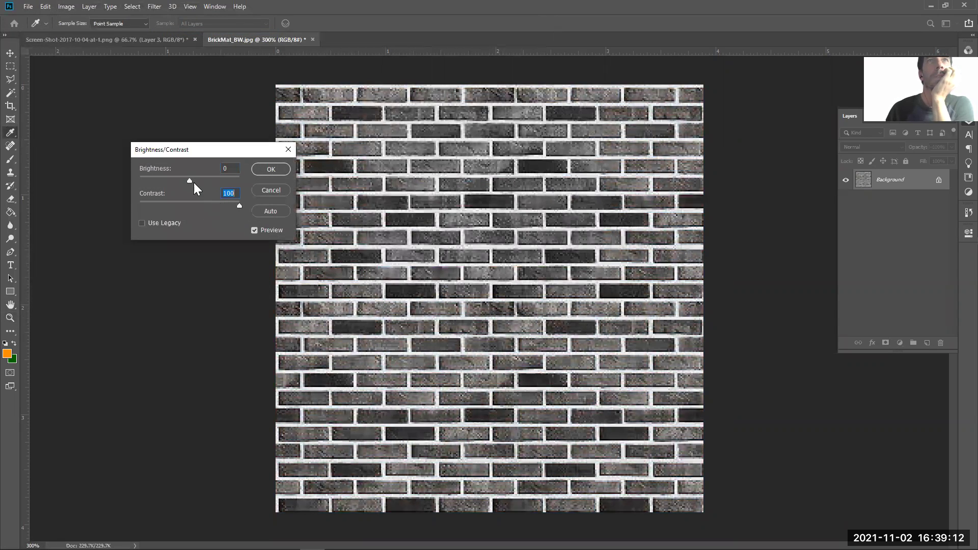
drag(190, 181, 157, 180)
click(270, 169)
key(z)
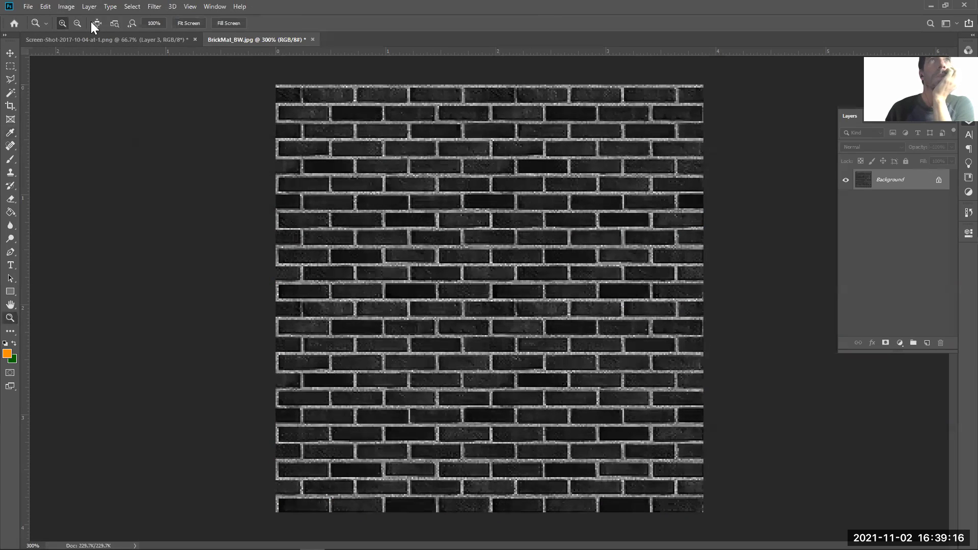
Apply a second Brightness/Contrast pass, ending at brightness −23 with contrast near 100
click(70, 11)
mouse_move(73, 31)
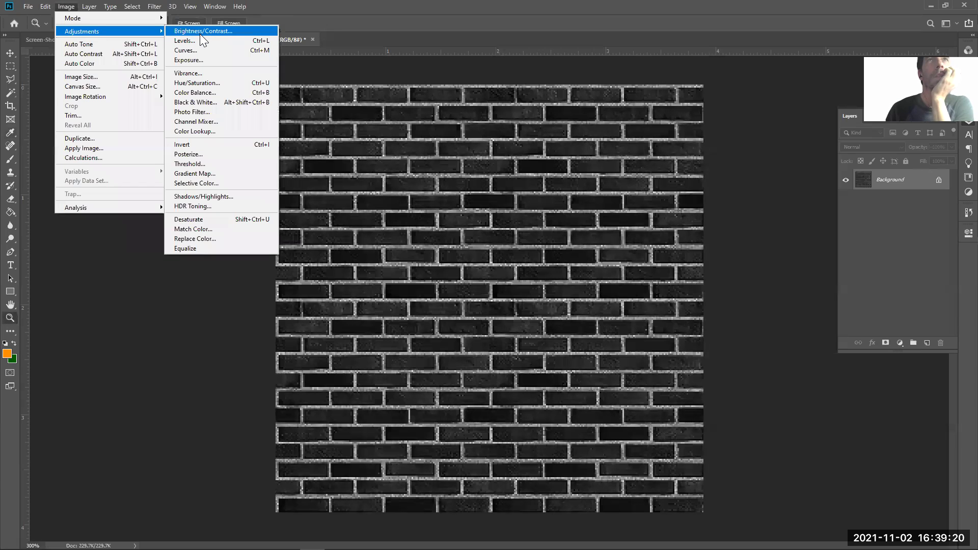
click(200, 34)
drag(190, 182, 233, 179)
drag(190, 206, 185, 181)
click(271, 169)
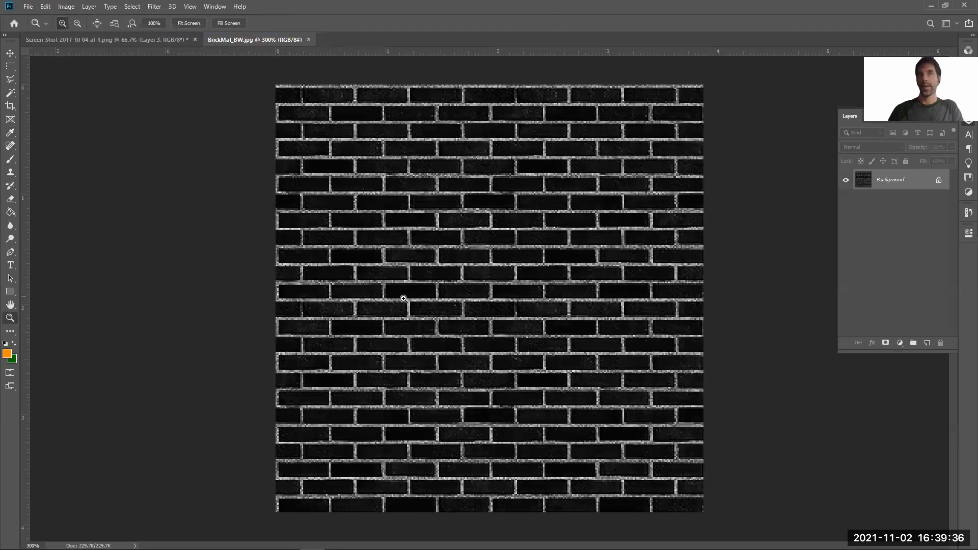
key(alt)
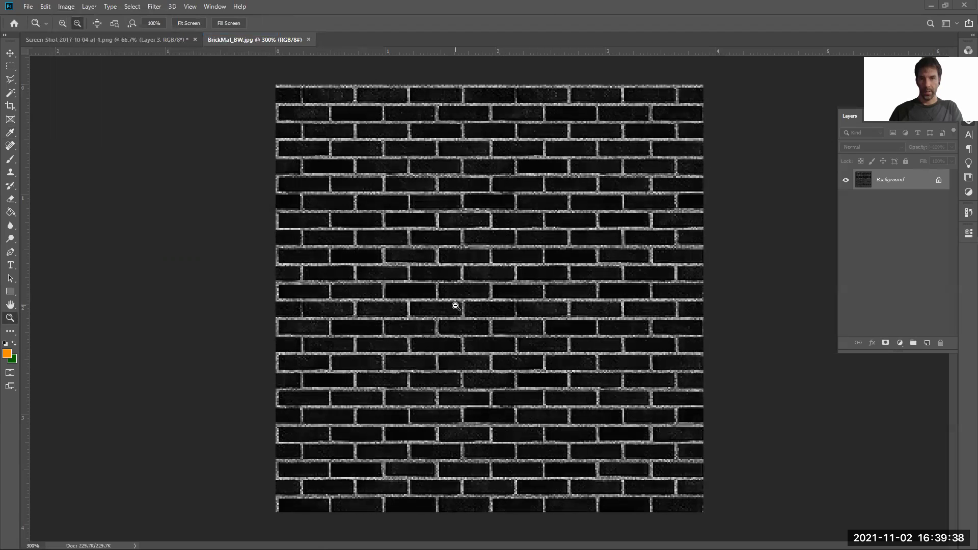
Turn on Bump for BrickNewMat with BrickMat_BW.jpg as the image and enlarge the preview
key(alt+Tab)
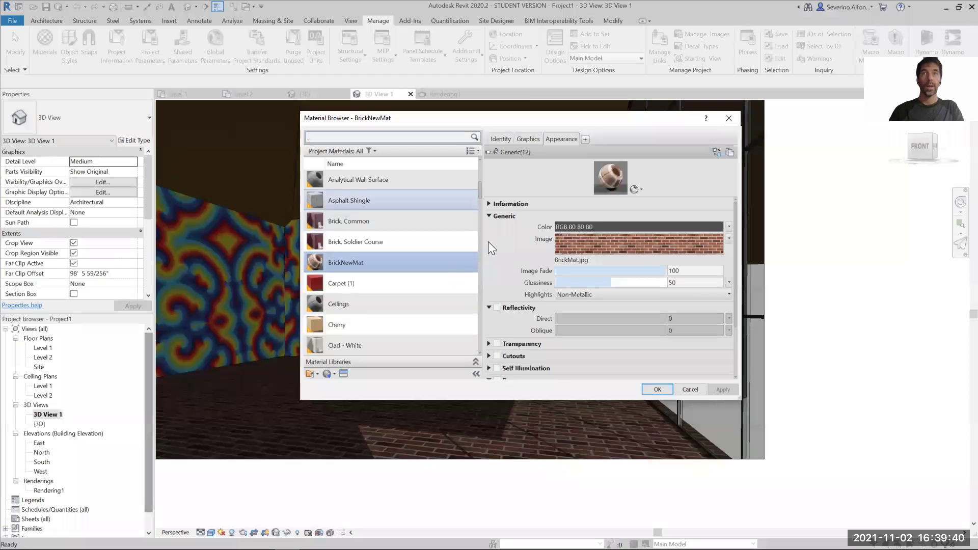
scroll(533, 356, down, 1)
click(504, 343)
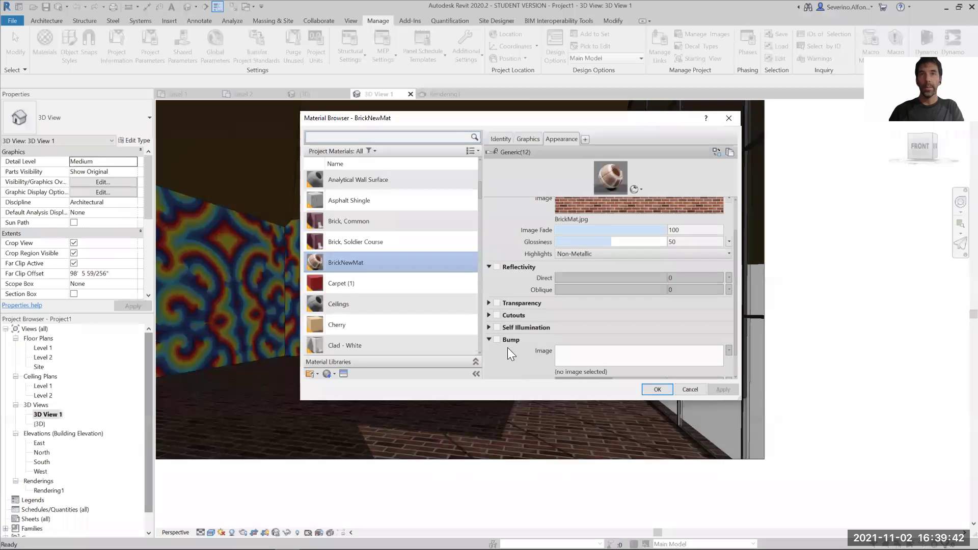
click(497, 340)
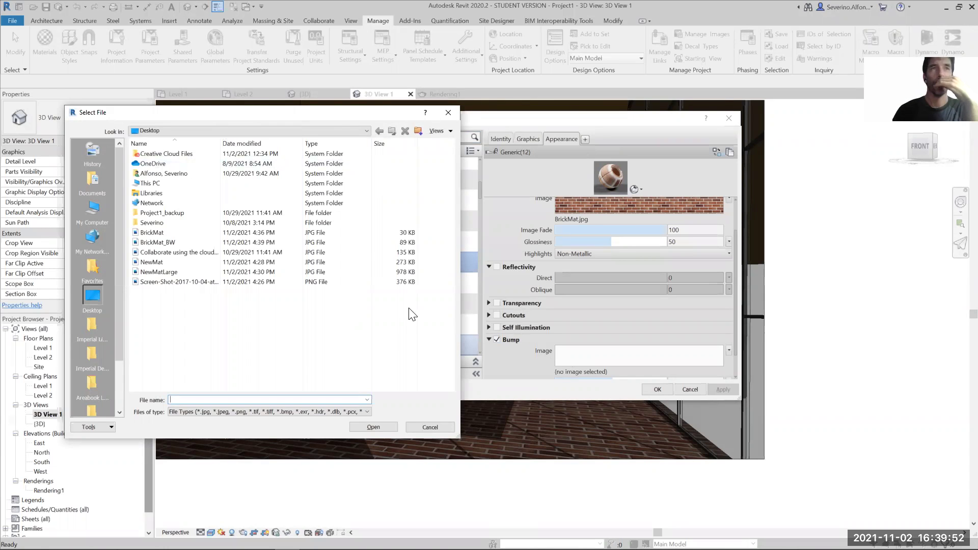
click(161, 242)
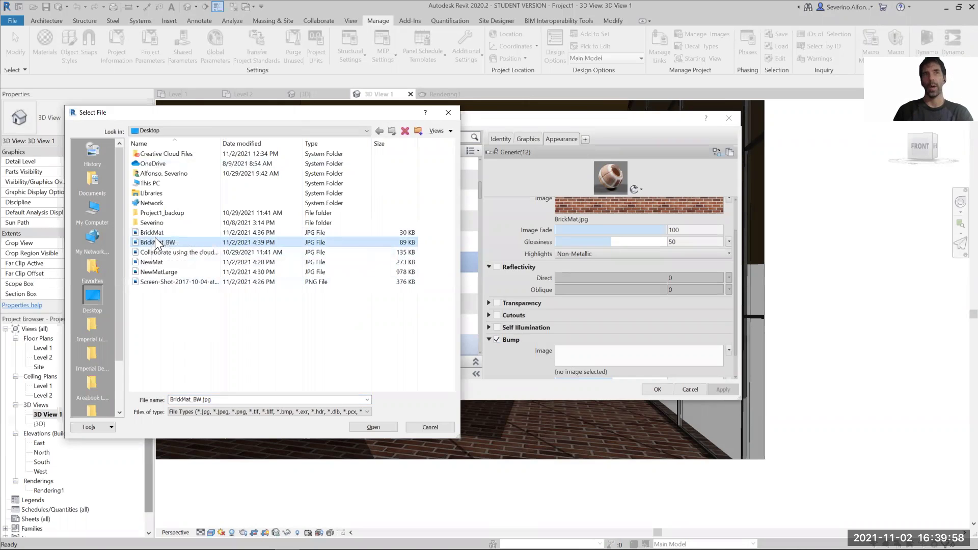
click(376, 427)
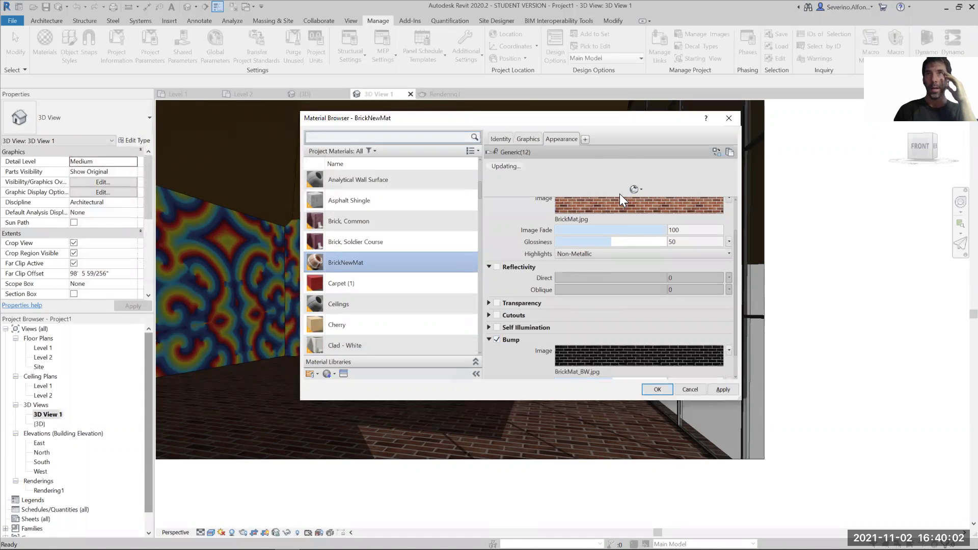
drag(619, 197, 609, 321)
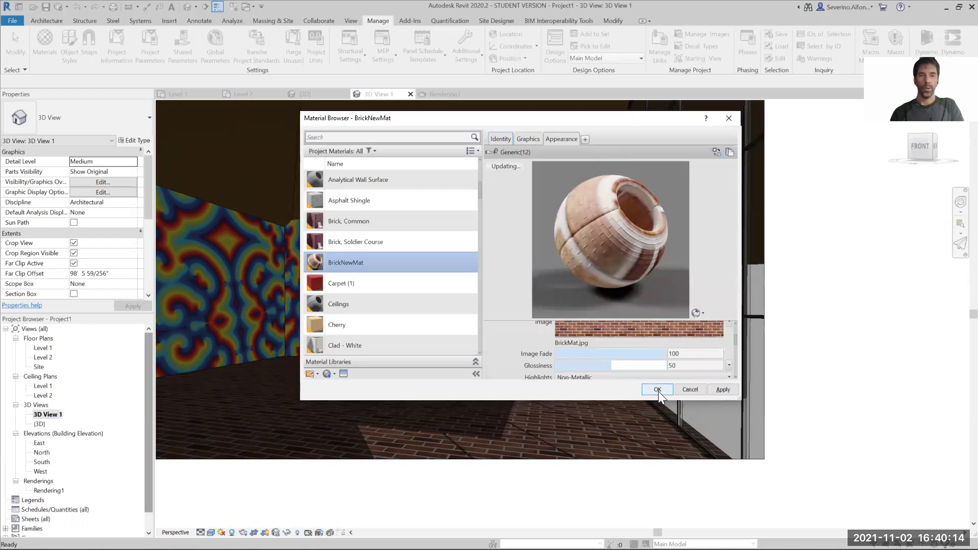
key(alt+Tab)
Invert BrickMat_BW.jpg to light bricks with dark mortar, save it, and return to Revit
key(ctrl+i)
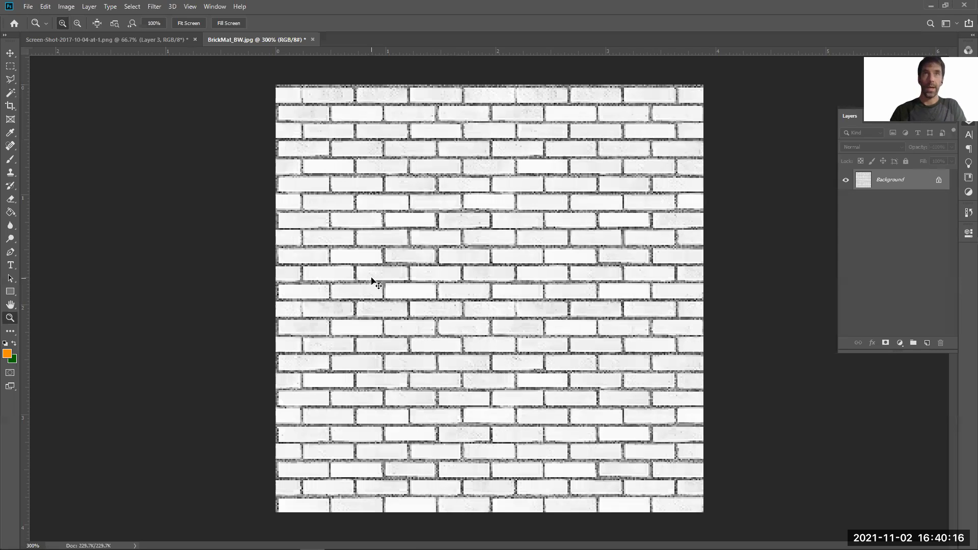
key(ctrl+s)
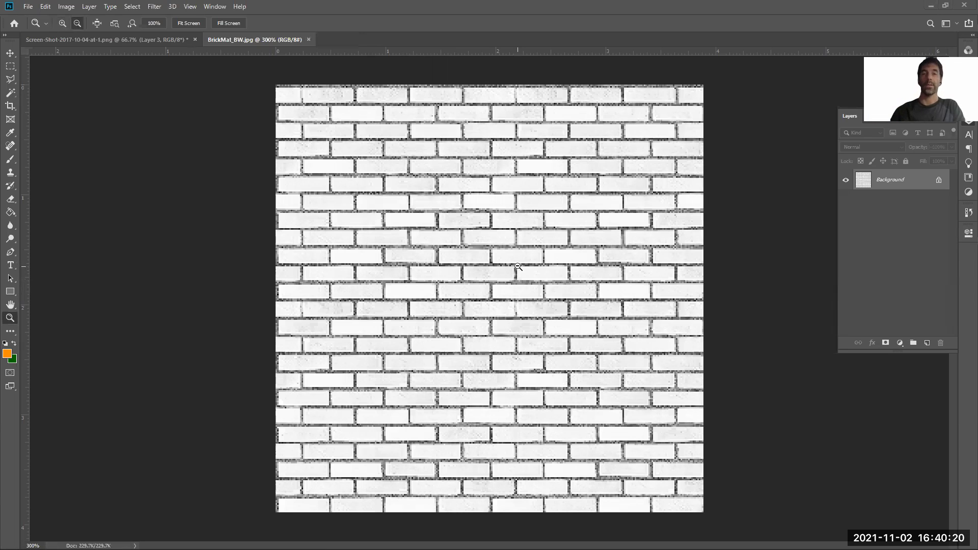
key(alt+Tab)
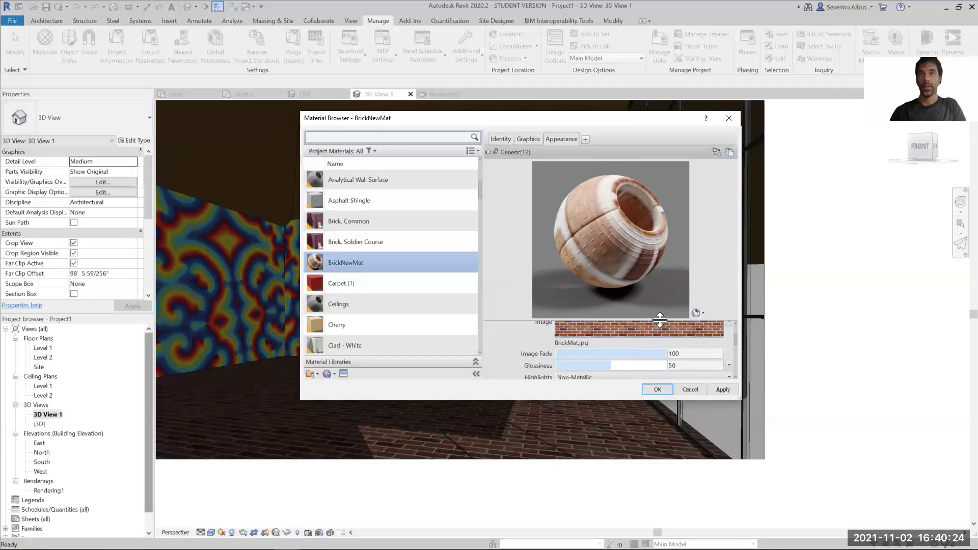
Set BrickNewMat's bump Amount to 24 and close the Material Browser
drag(660, 320, 660, 248)
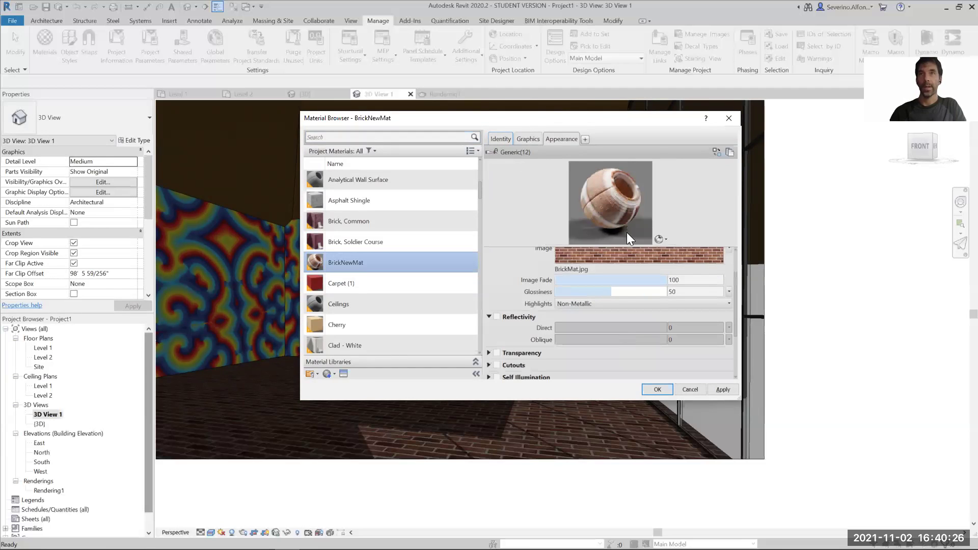
drag(624, 246, 624, 338)
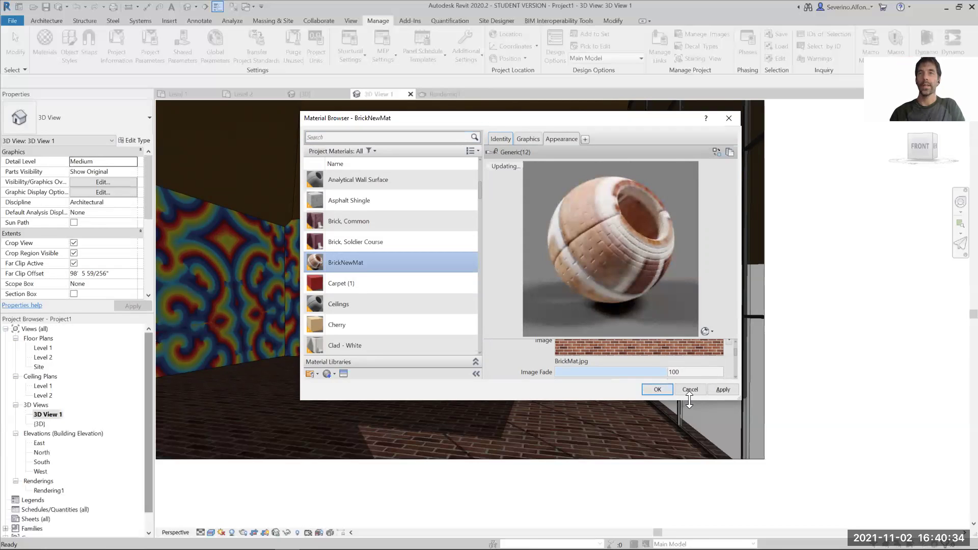
drag(689, 401, 689, 476)
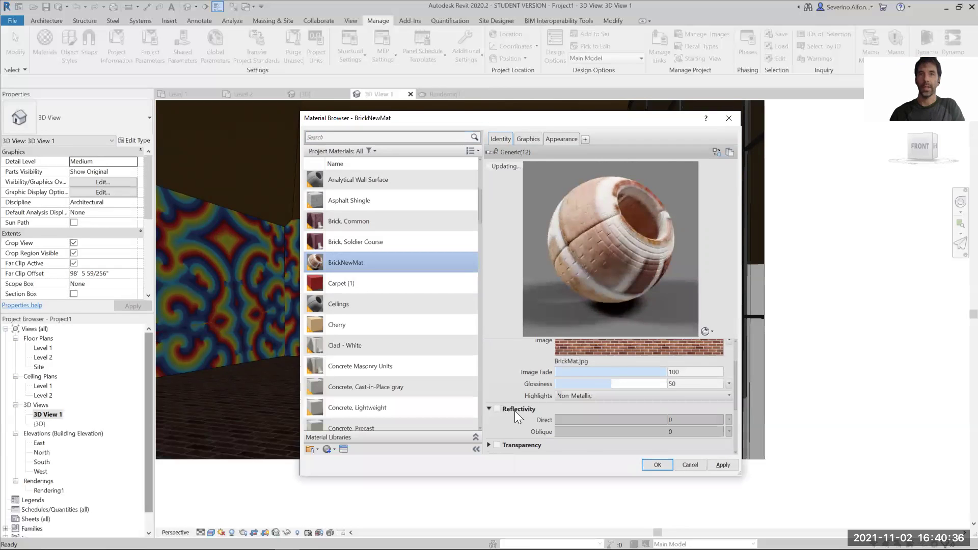
scroll(515, 411, down, 3)
scroll(568, 422, down, 1)
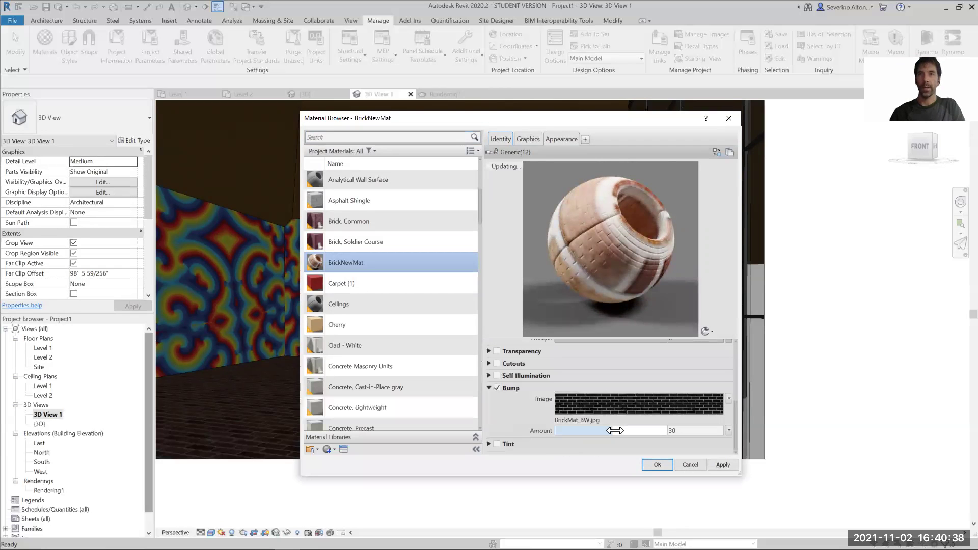
drag(611, 430, 675, 431)
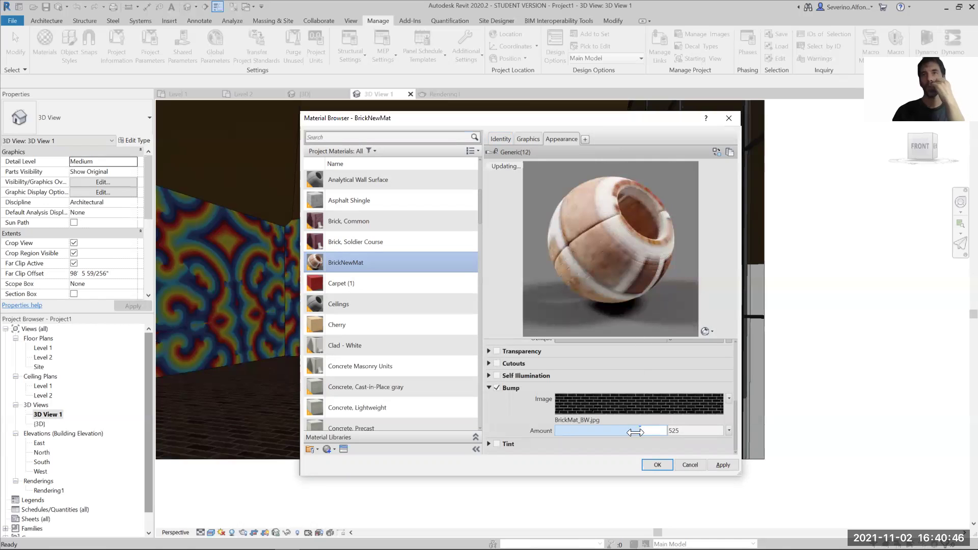
drag(626, 433, 612, 431)
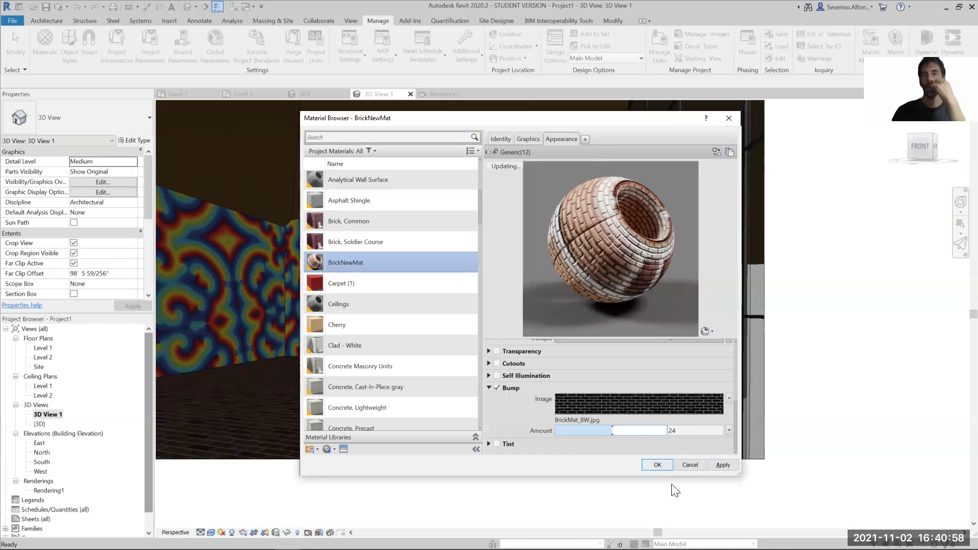
key(Return)
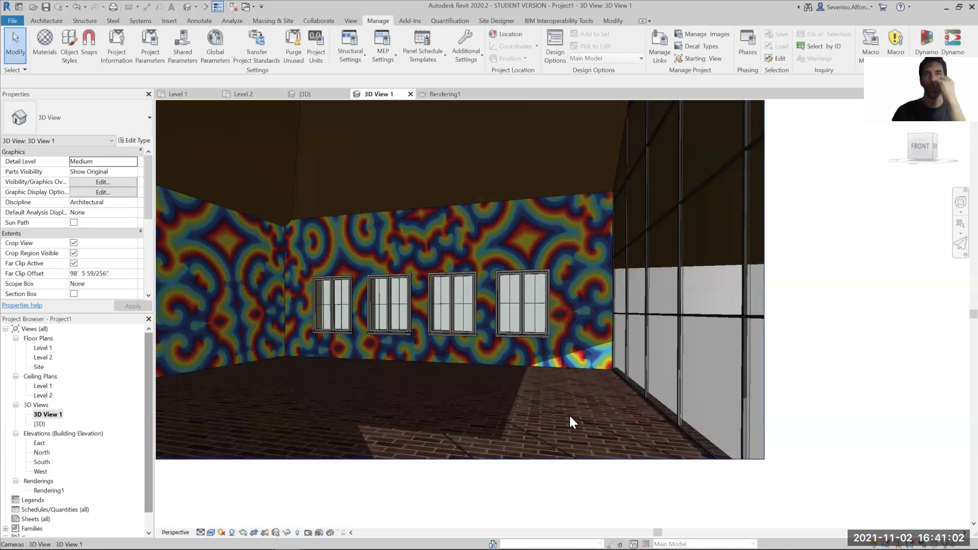
Enable Reflectivity on BrickNewMat with Direct and Oblique both set to 5
click(48, 54)
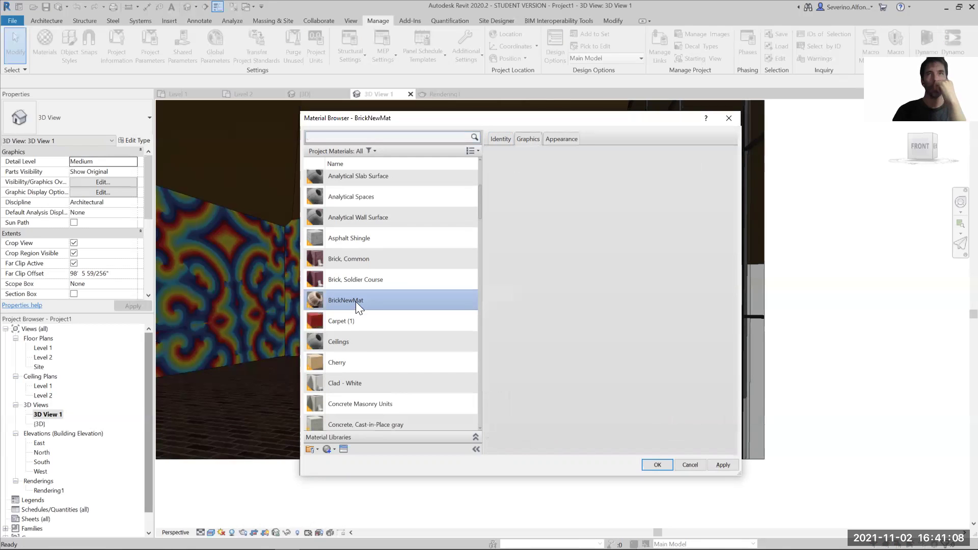
click(567, 140)
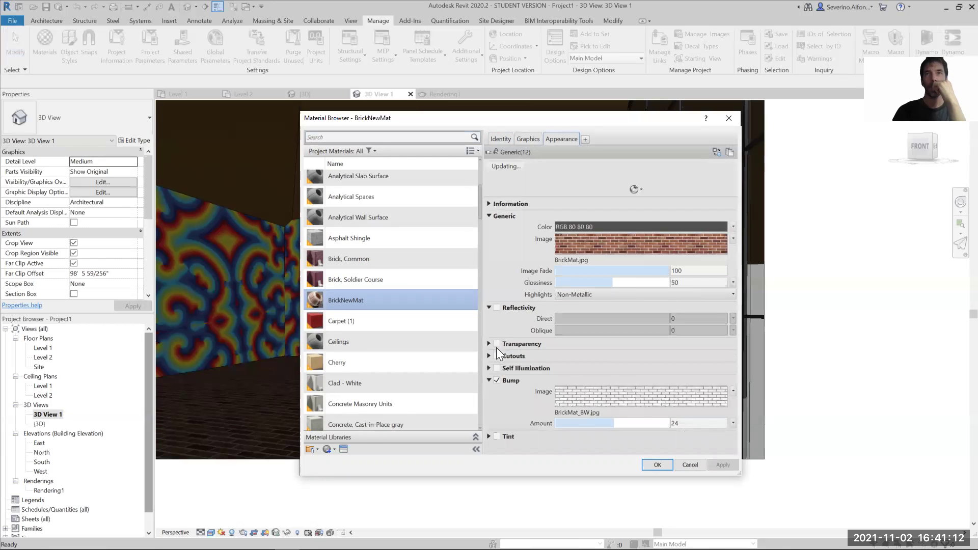
click(498, 307)
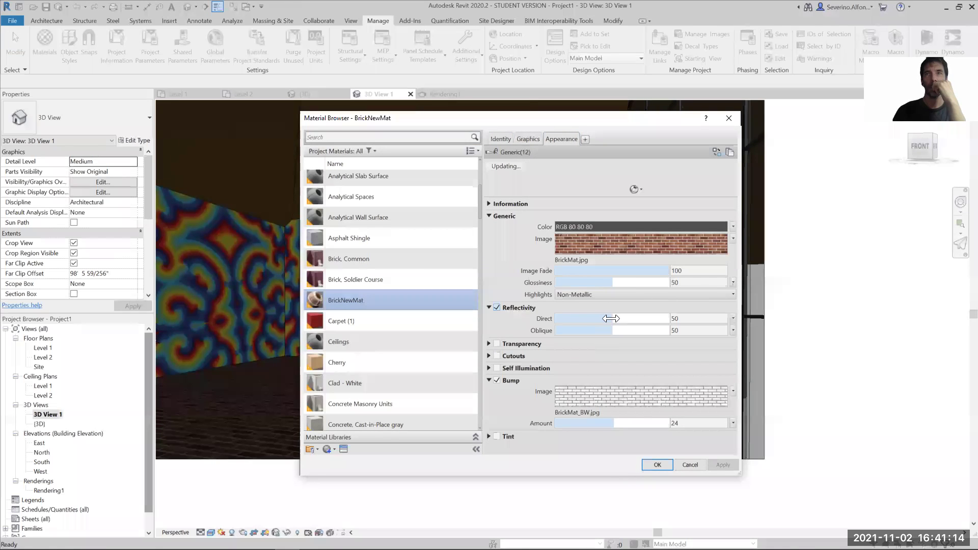
drag(611, 318, 569, 318)
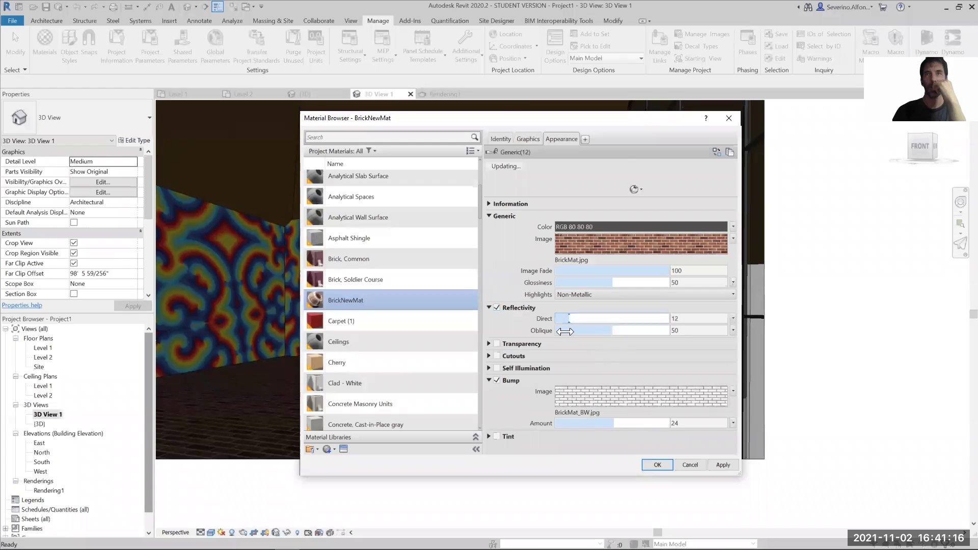
click(563, 331)
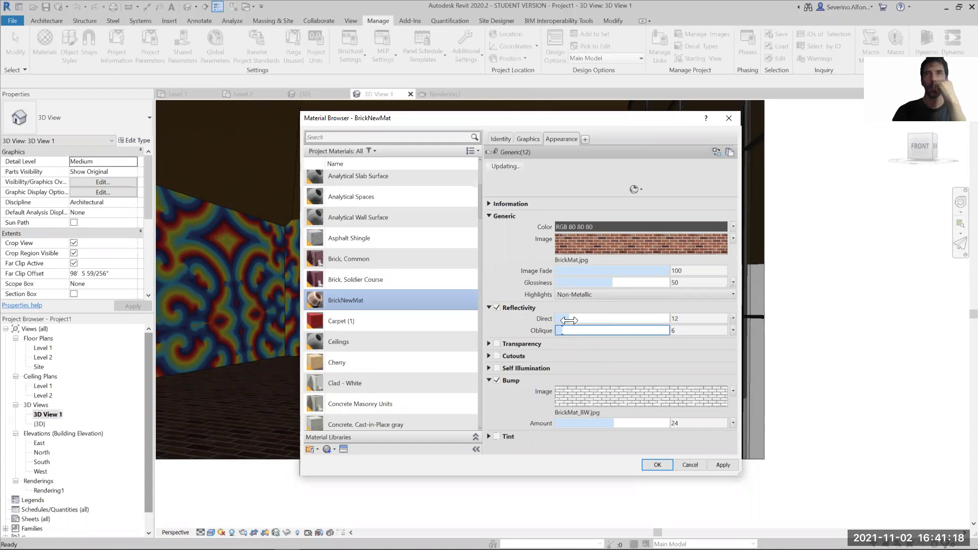
drag(569, 319, 559, 319)
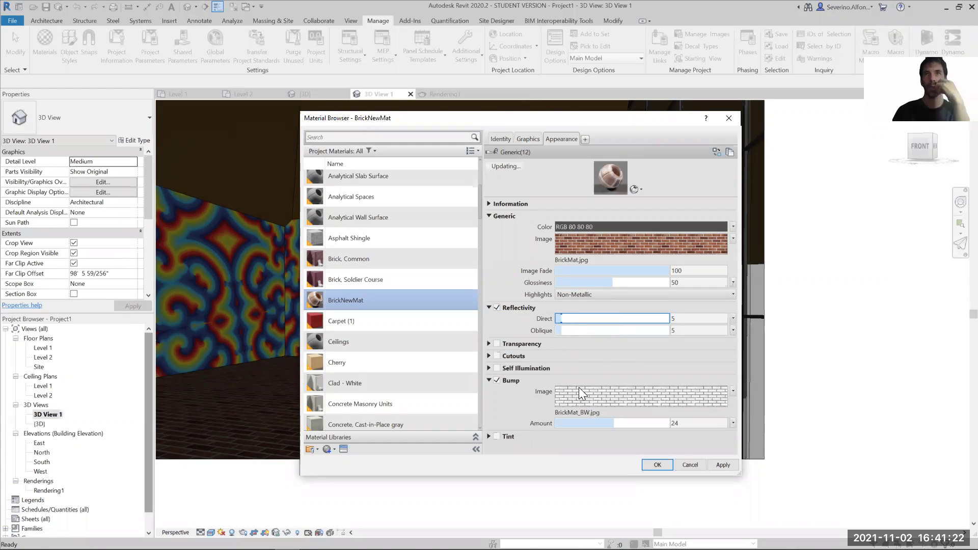
click(658, 465)
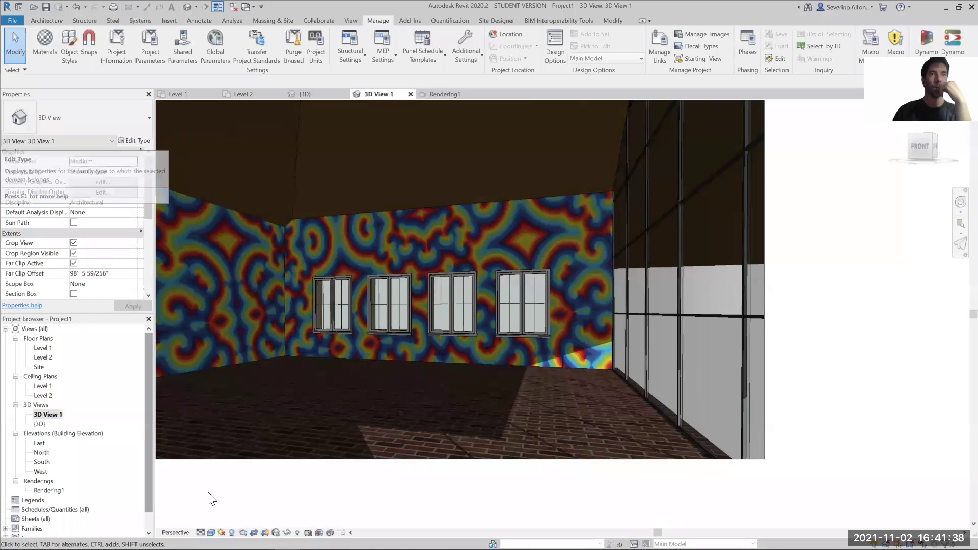
Render the room at Draft quality with the Sky: Few Clouds background, then close Rendering
key(r)
key(r)
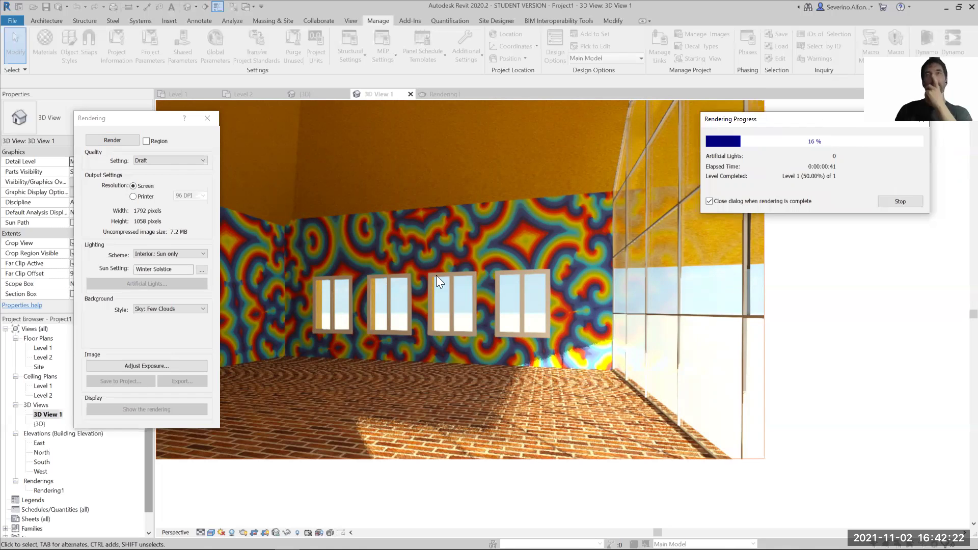
click(161, 308)
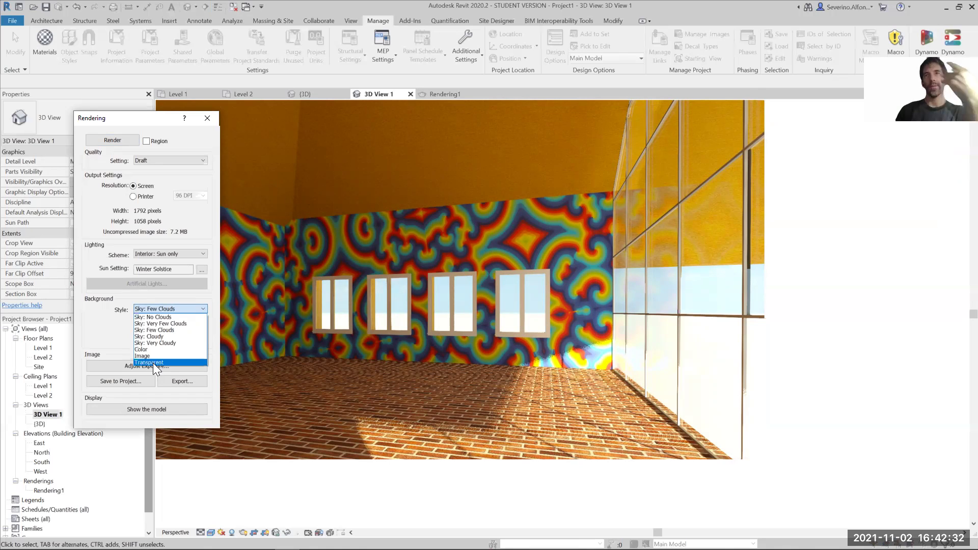
click(108, 324)
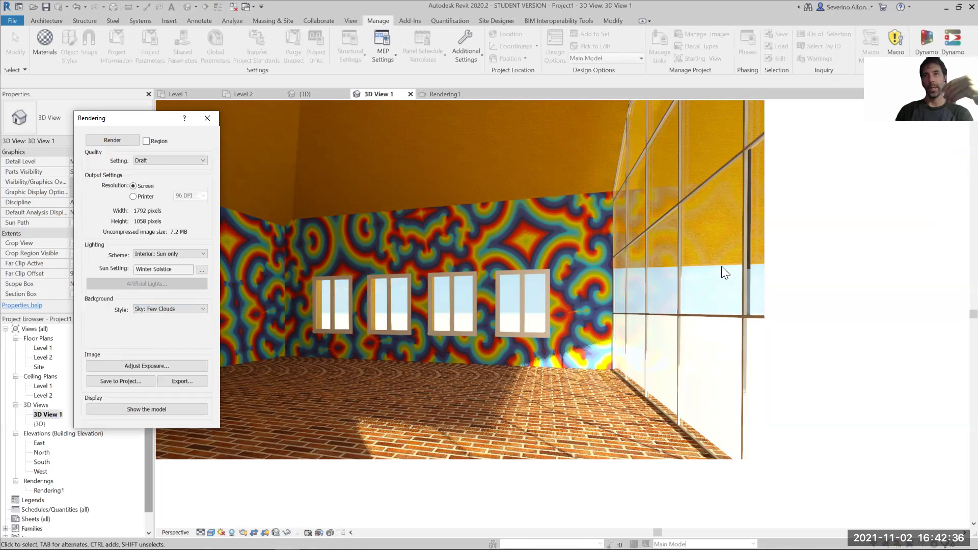
click(208, 118)
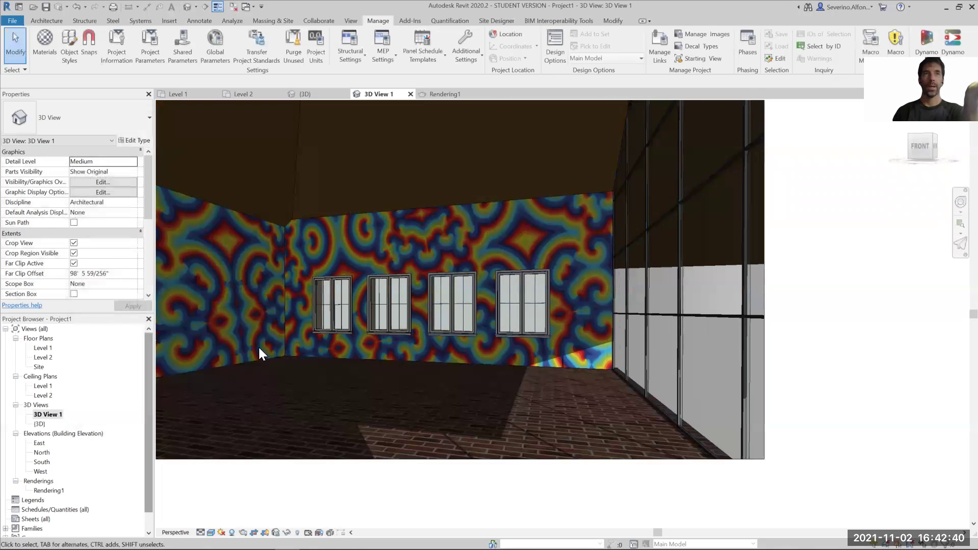
Place a Gray Birch 10' tree beside the building in the default {3D} view
click(188, 7)
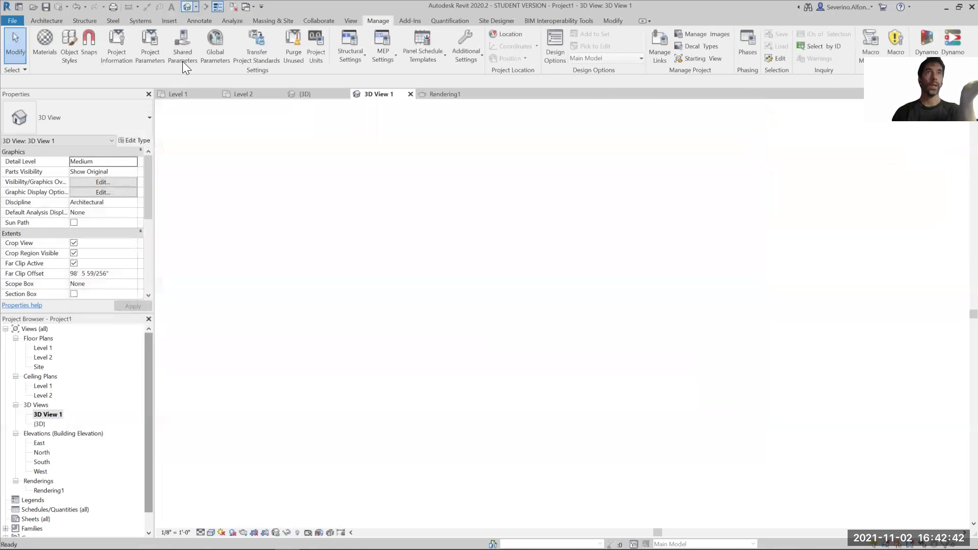
click(47, 20)
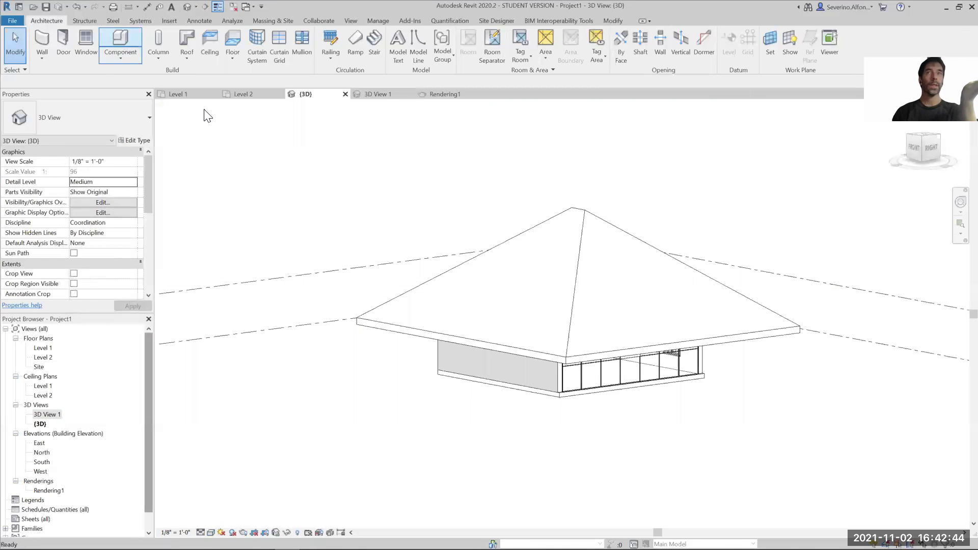
key(c)
key(m)
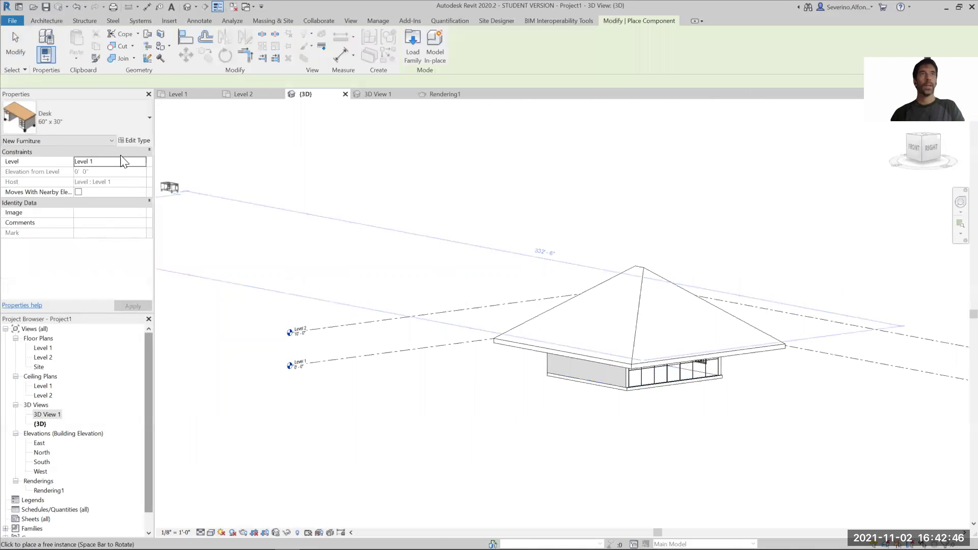
click(109, 112)
scroll(65, 333, down, 2)
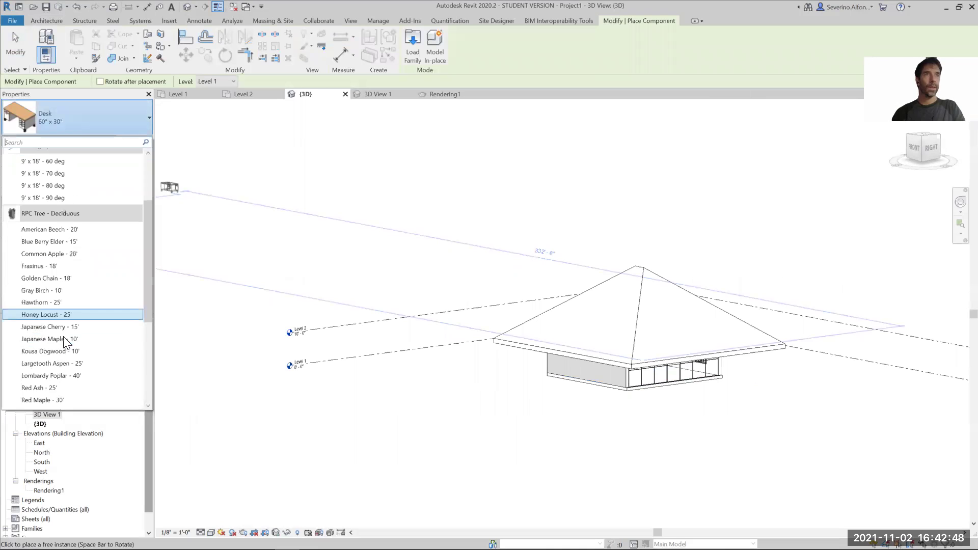
click(43, 290)
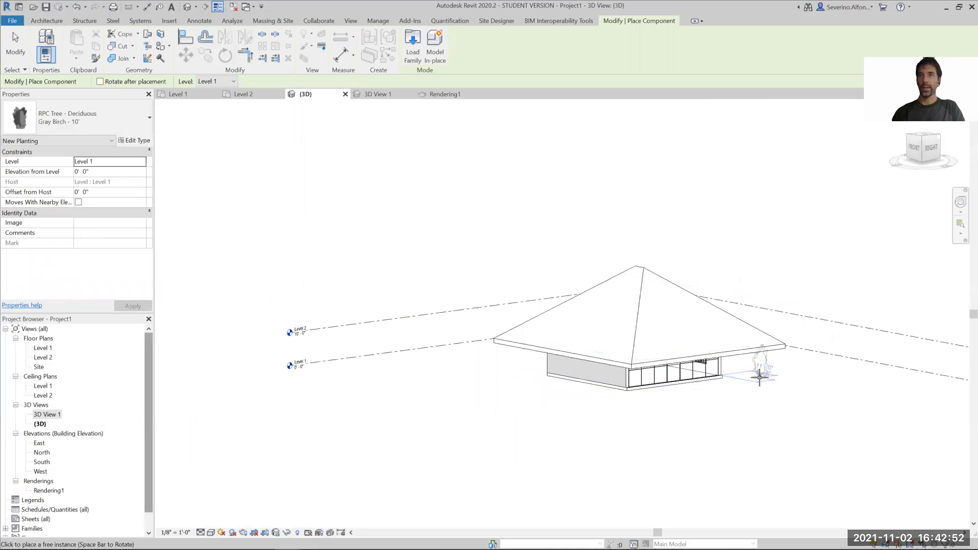
click(747, 407)
key(Escape)
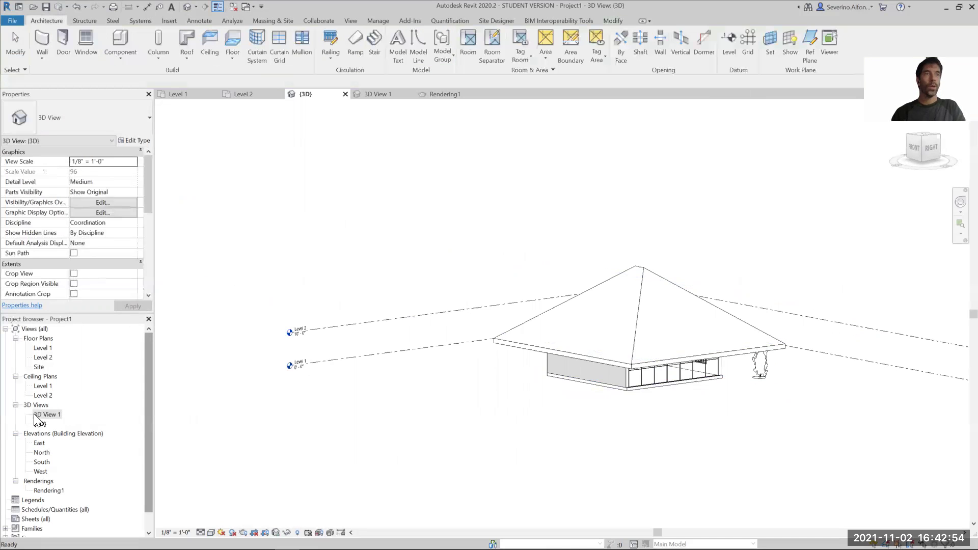
Show 3D View 1 in Hidden Line style, then move and copy the tree outside the glass wall
double_click(44, 415)
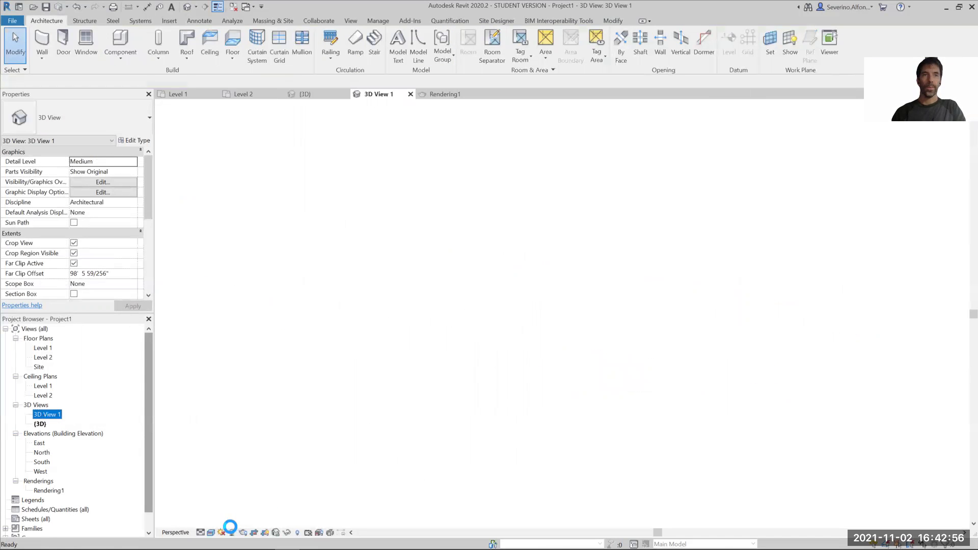
click(211, 533)
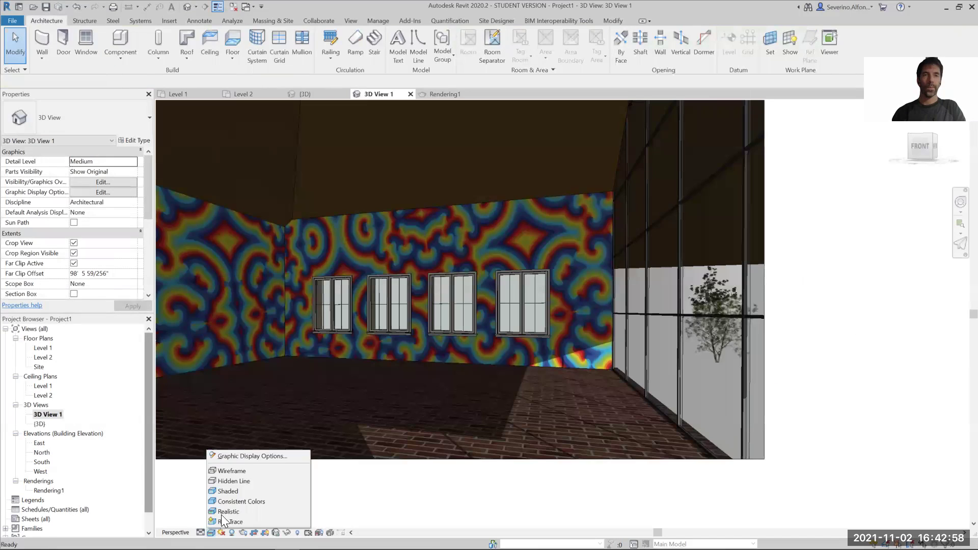
click(230, 481)
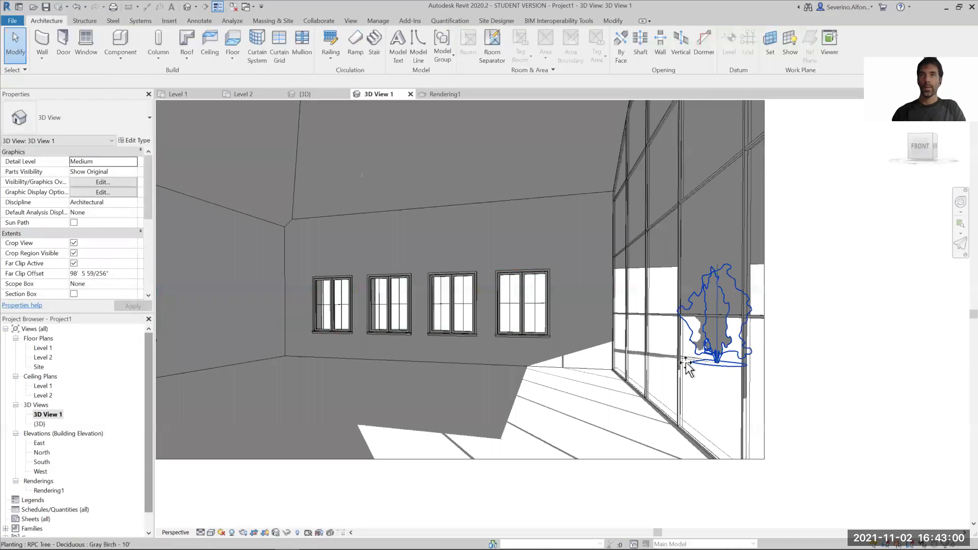
drag(683, 362, 495, 339)
key(c)
click(535, 327)
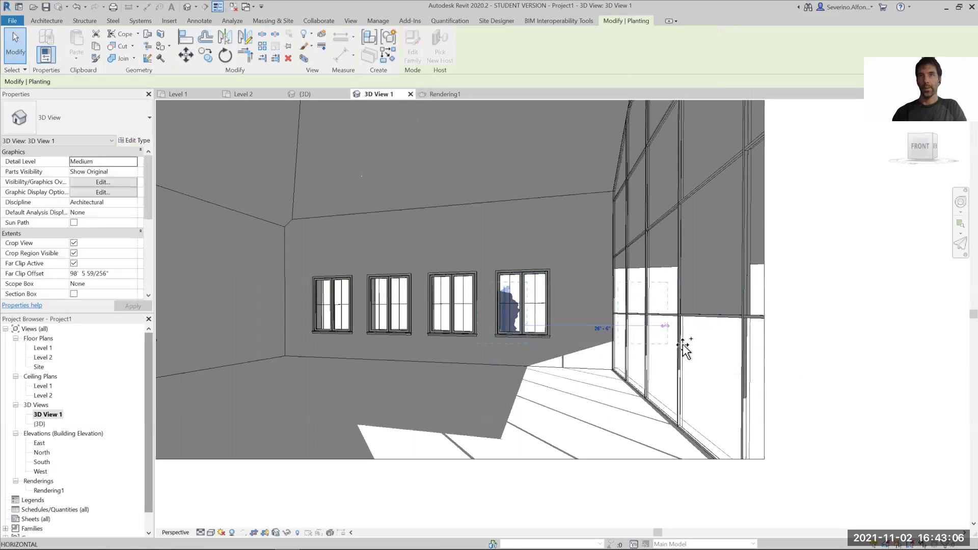
click(691, 371)
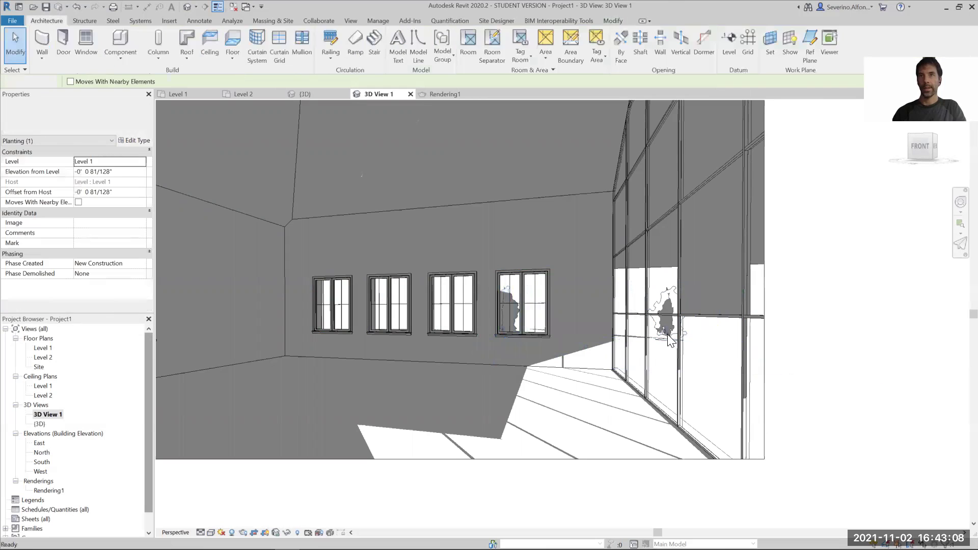
mouse_move(664, 368)
mouse_down()
mouse_move(666, 349)
mouse_move(670, 363)
mouse_up()
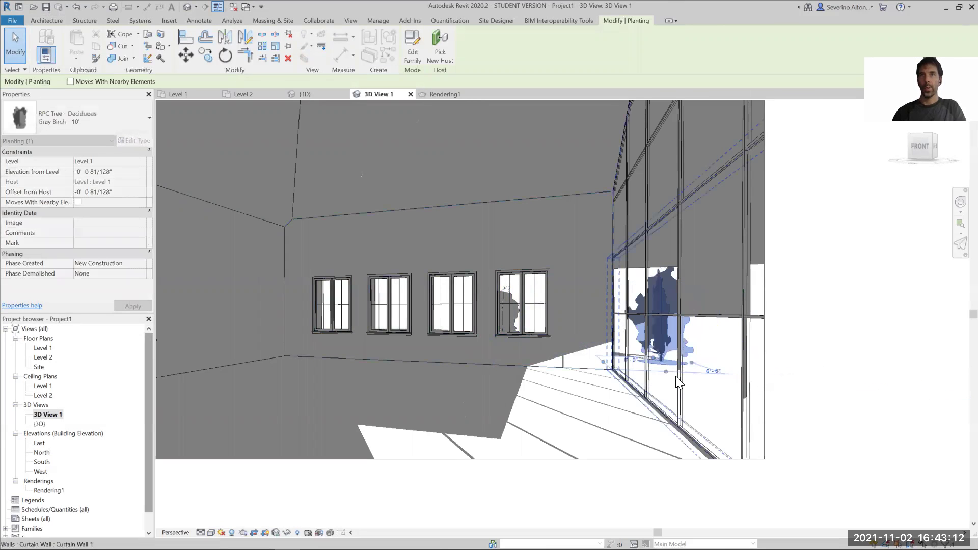
In the {3D} overview, copy the tree to the building front, then reopen 3D View 1
click(188, 7)
scroll(573, 334, down, 1)
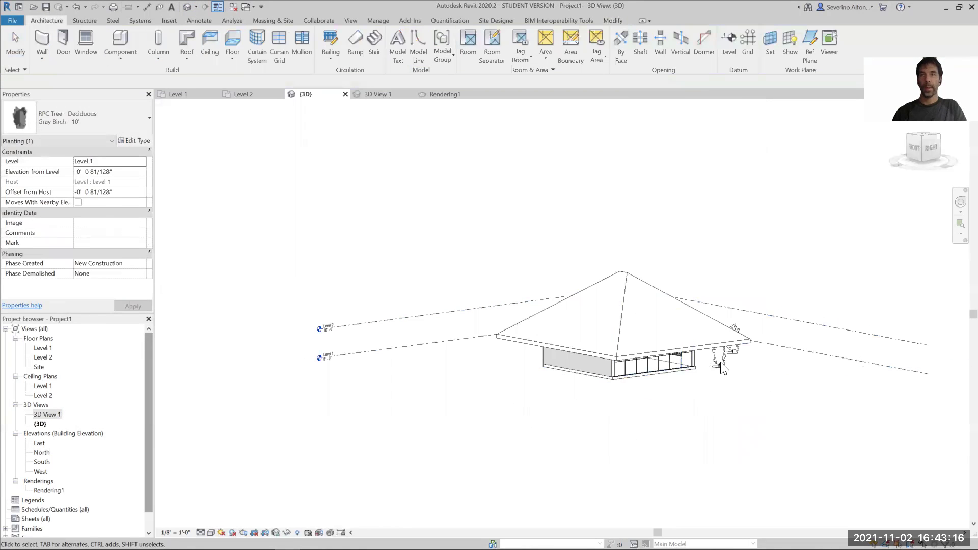
click(719, 357)
click(759, 380)
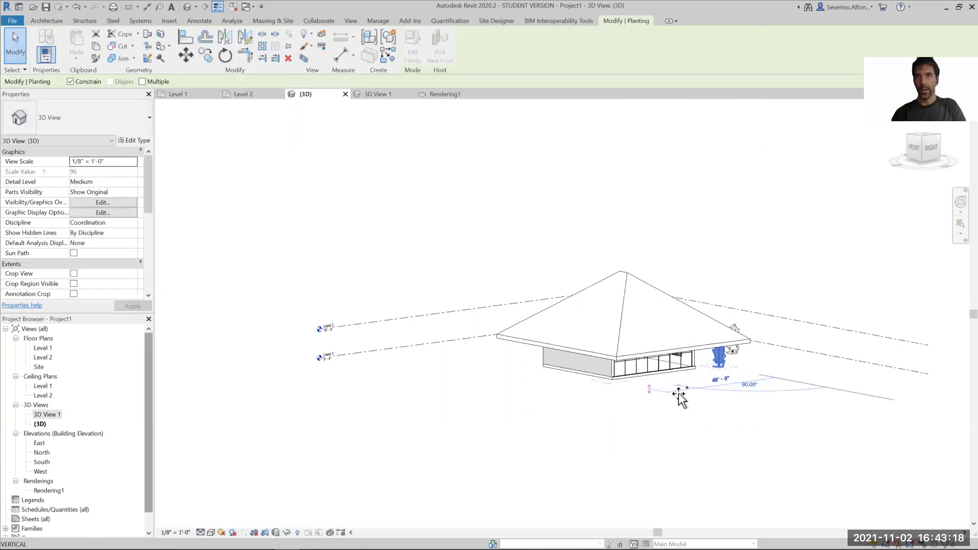
click(668, 397)
scroll(624, 382, up, 4)
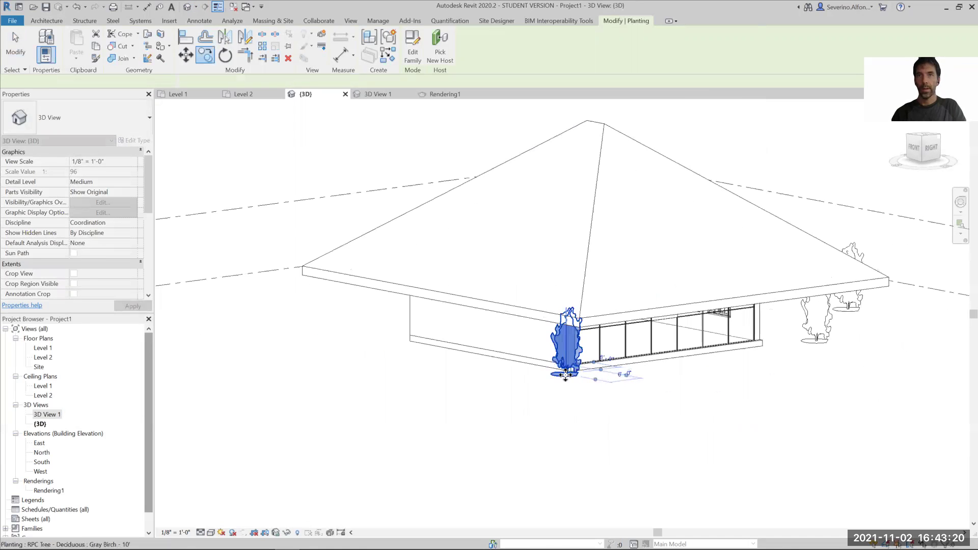
click(622, 377)
click(435, 402)
double_click(48, 413)
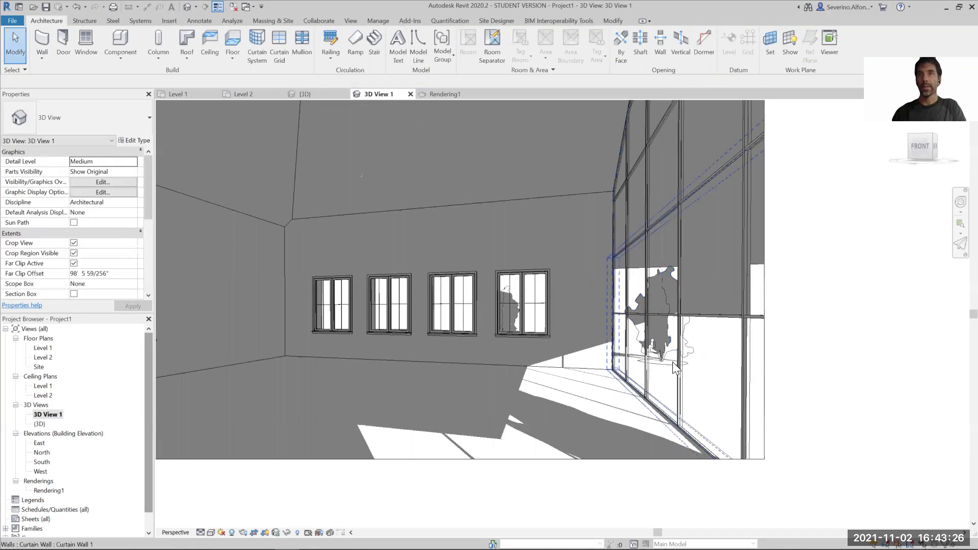
Reframe the 3D View 1 interior and bring up the Draft, Interior: Sun only Rendering settings
scroll(718, 377, down, 4)
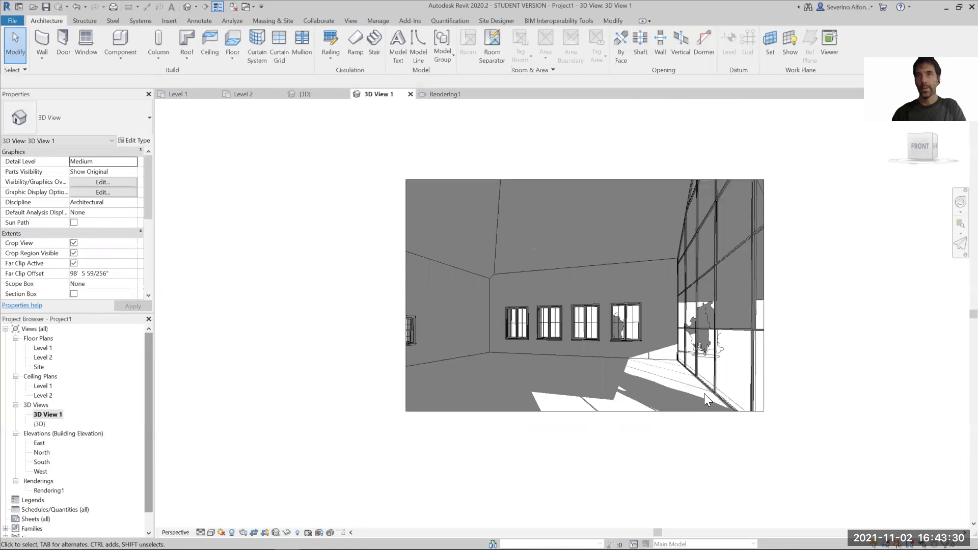
scroll(706, 402, up, 2)
scroll(738, 386, up, 2)
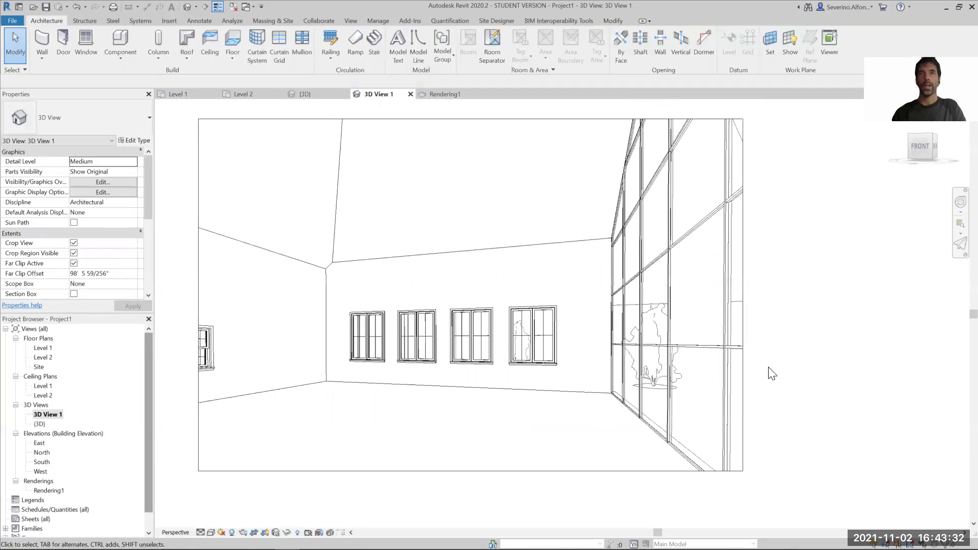
middle_drag(772, 373, 775, 393)
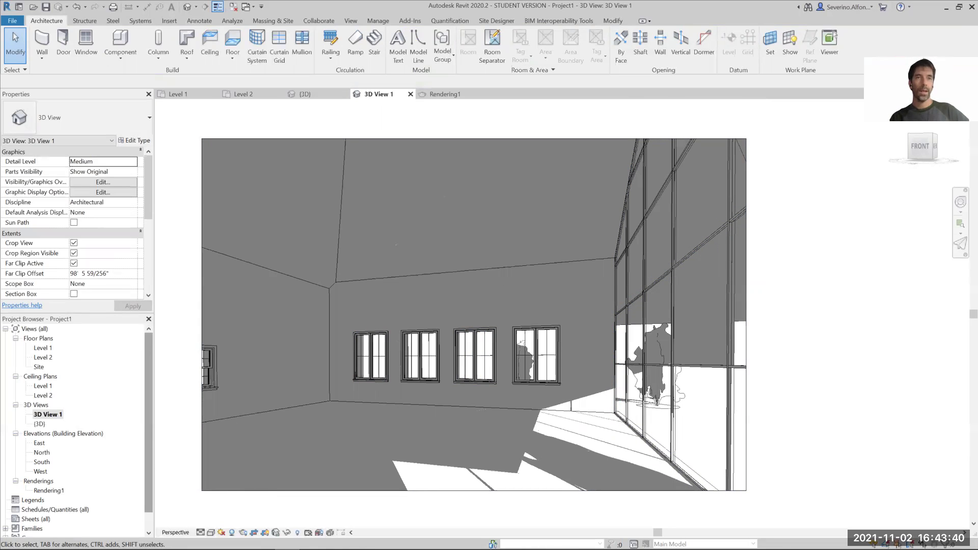
key(r)
key(r)
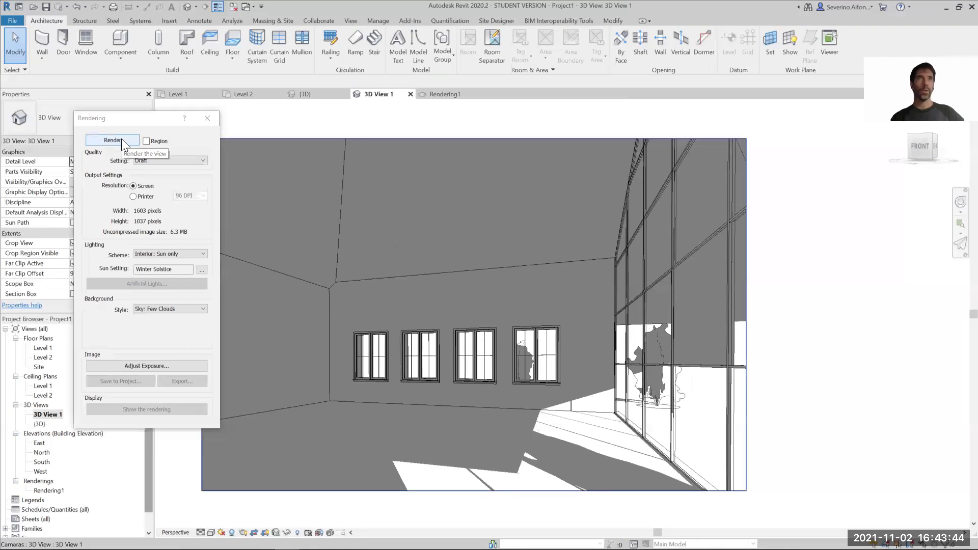
Run a Draft render of the interior, stop it at 50%, and close the Rendering dialog
click(121, 140)
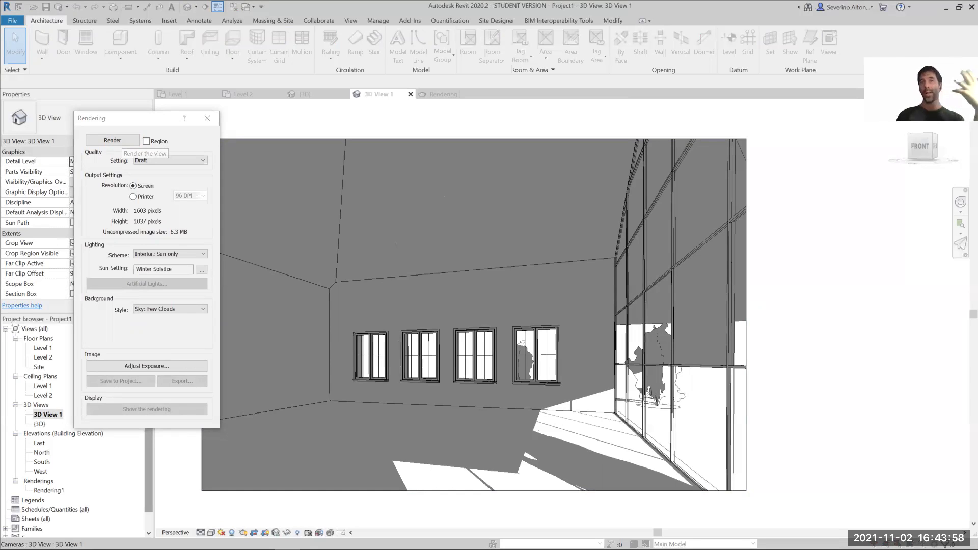
click(112, 140)
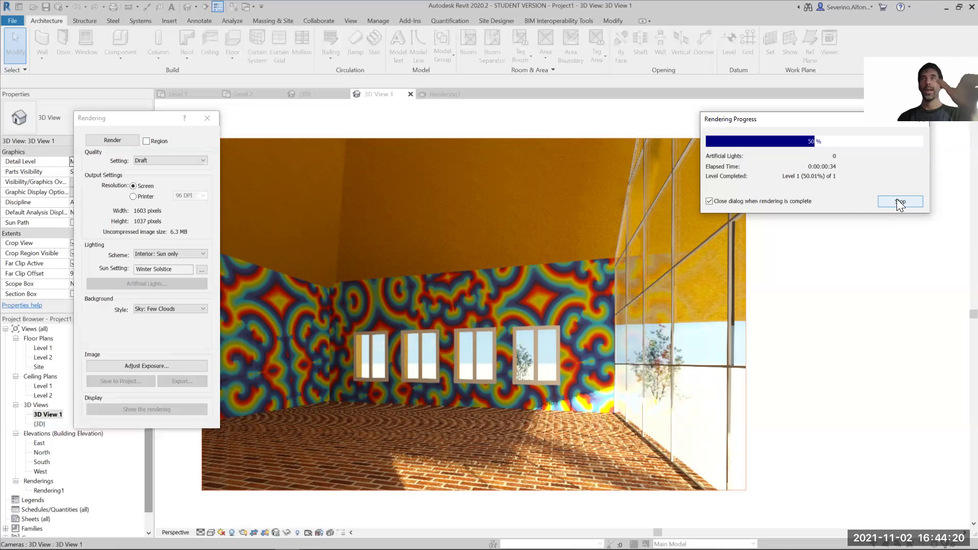
click(901, 202)
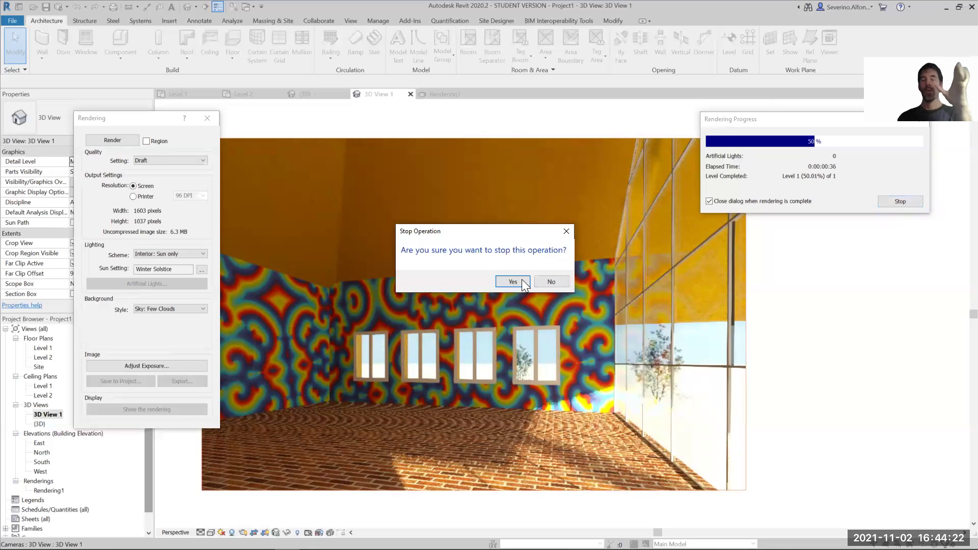
click(569, 280)
click(158, 162)
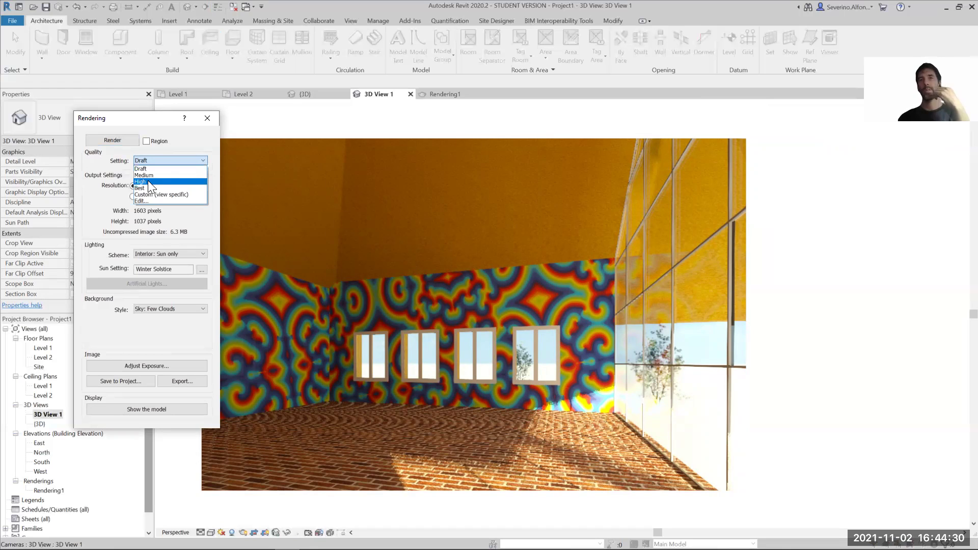
click(209, 119)
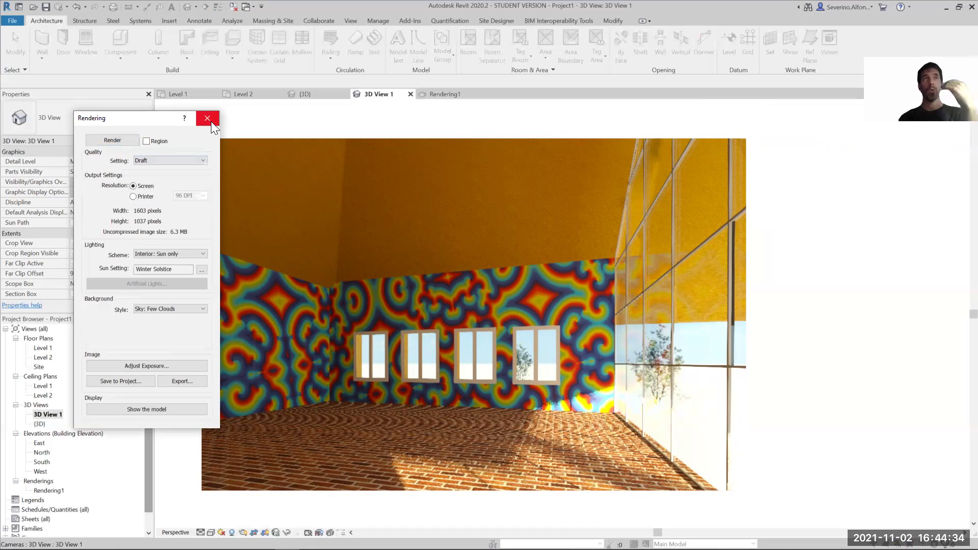
click(210, 121)
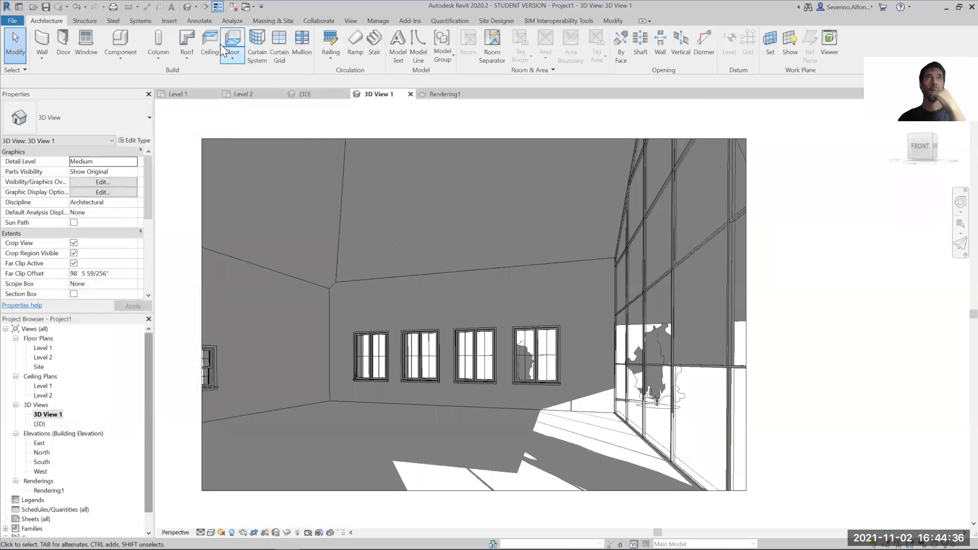
Switch the ribbon to the Manage tab
click(368, 20)
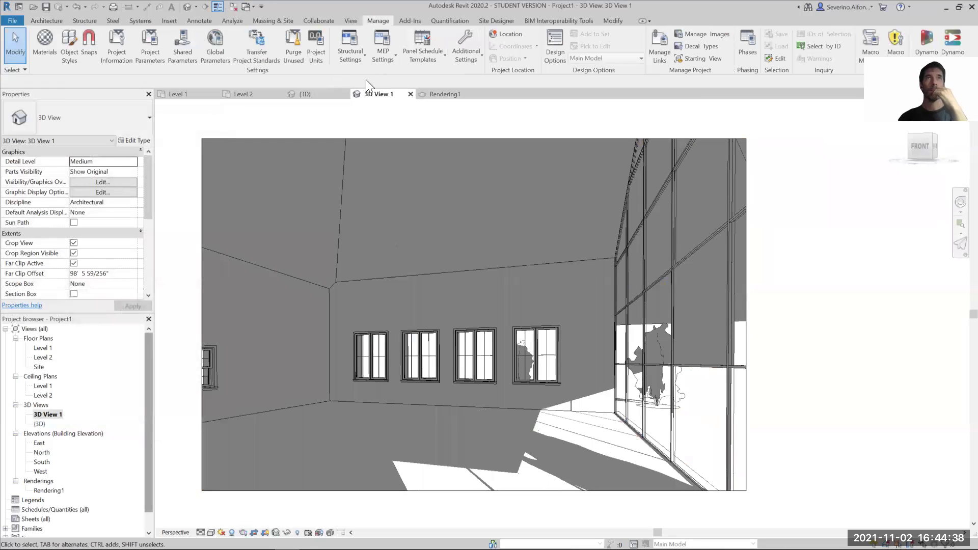